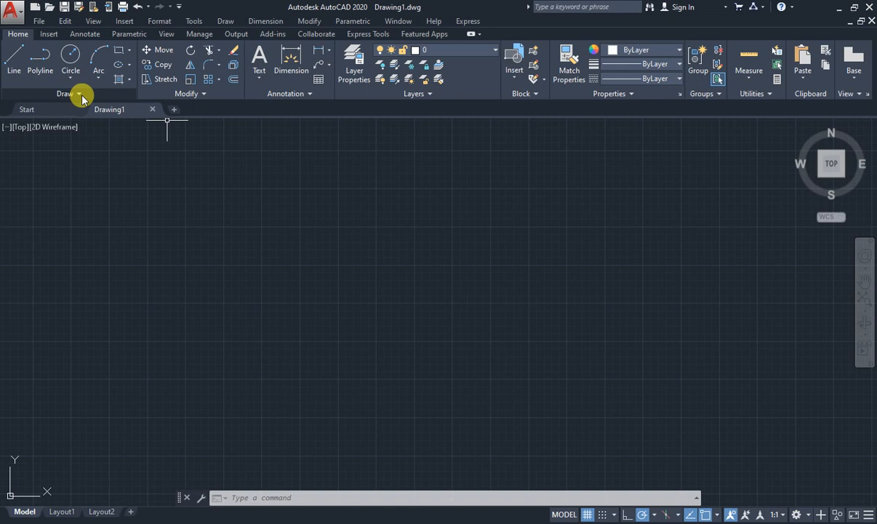
Examine the available variants of the circle, arc, rectangle, ellipse and hatch drawing tools.
click(82, 95)
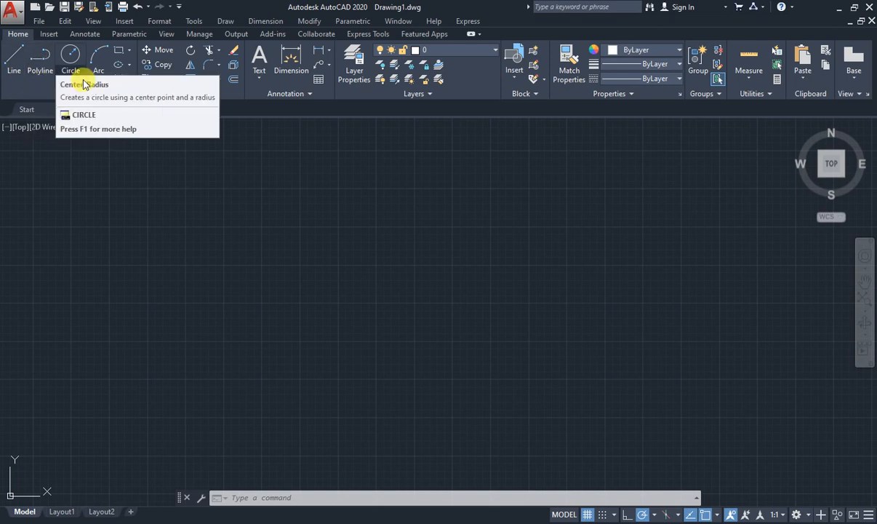
click(74, 82)
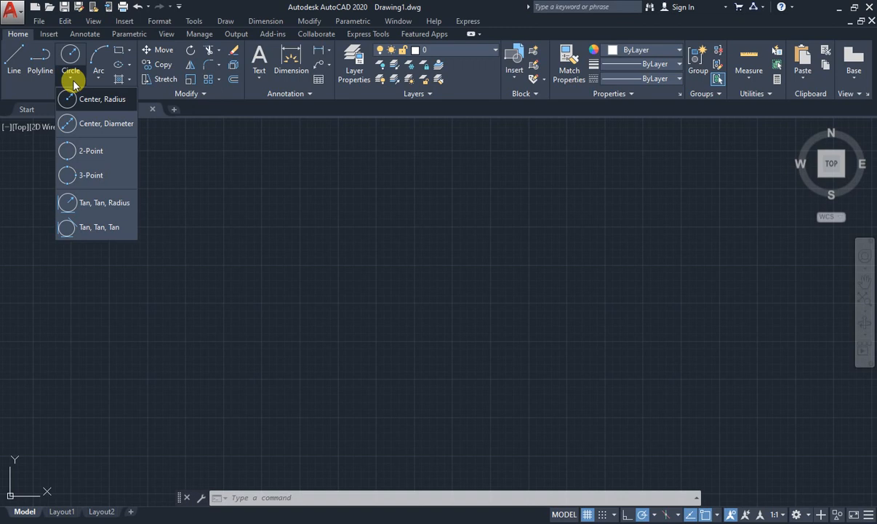
click(99, 79)
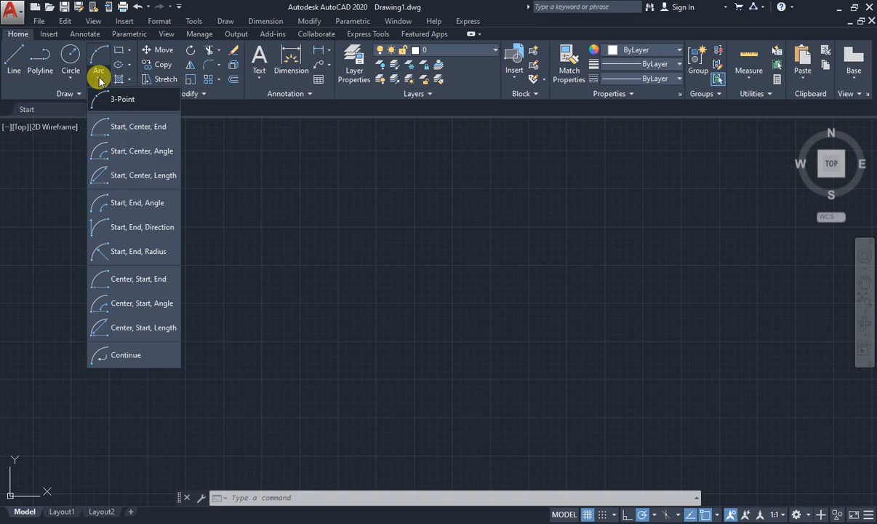
click(131, 51)
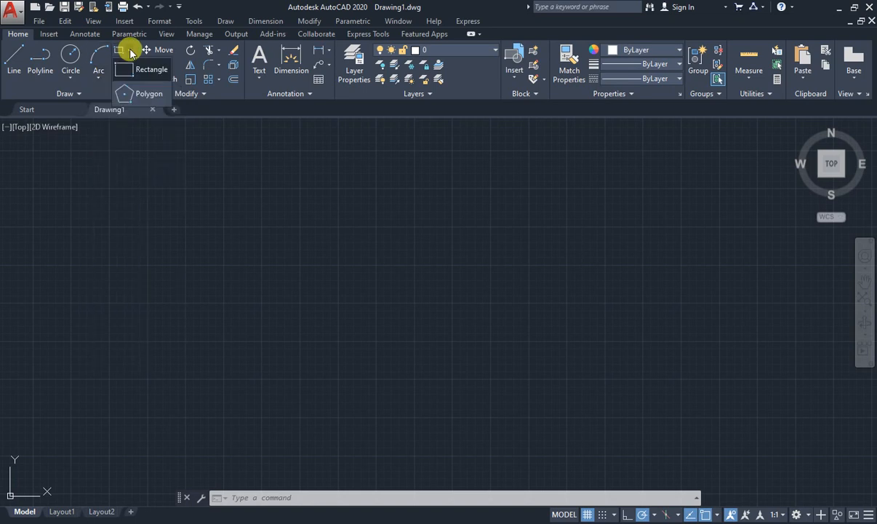
click(98, 88)
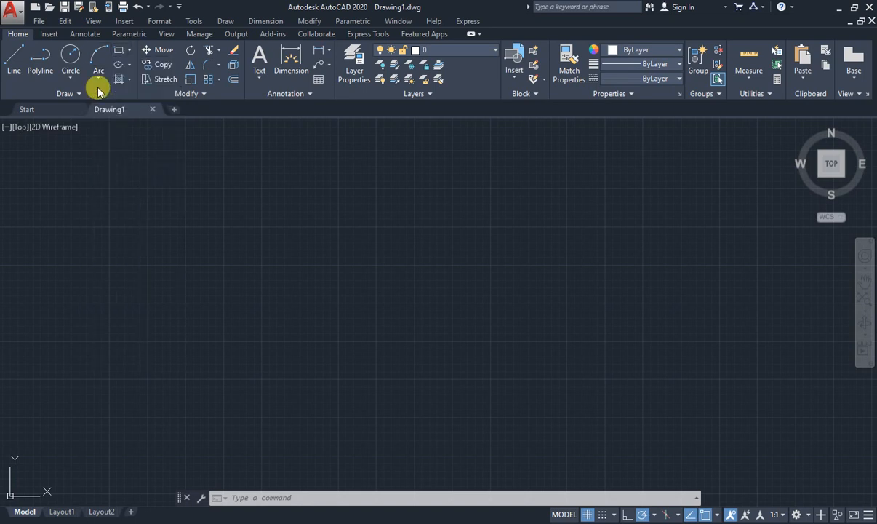
click(129, 66)
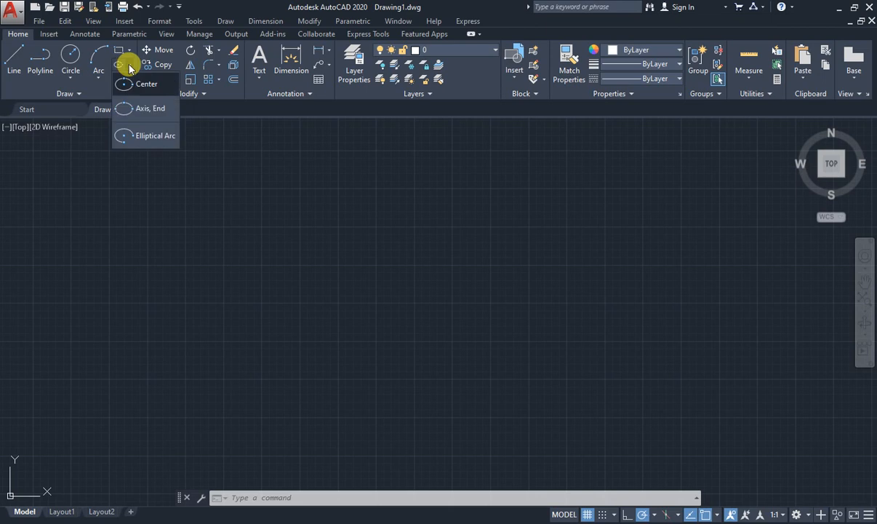
click(98, 91)
click(99, 90)
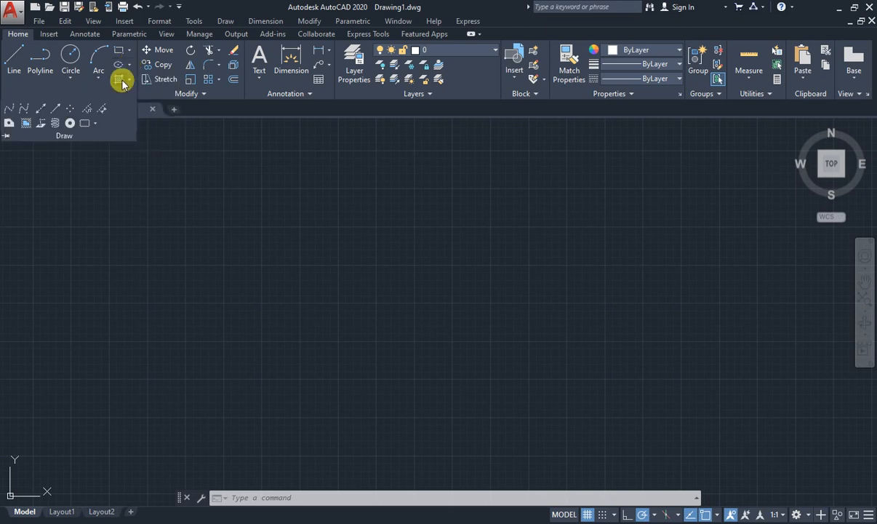
click(129, 81)
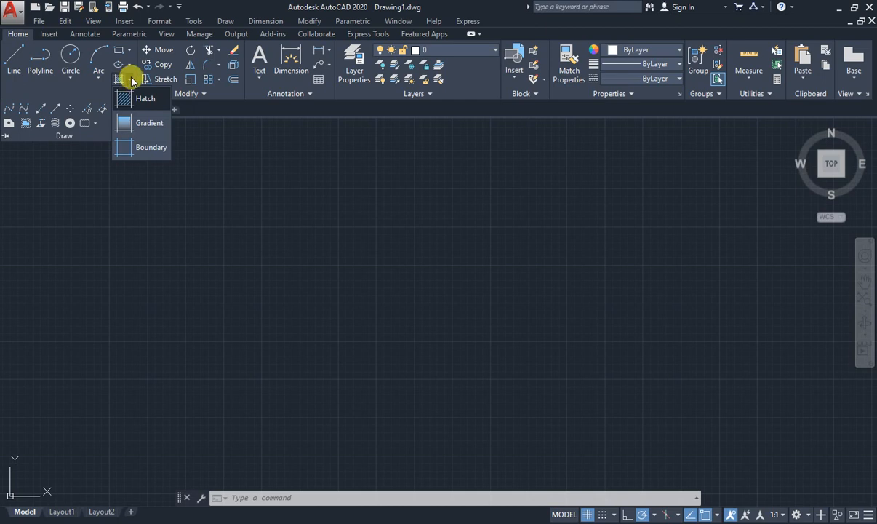
click(135, 72)
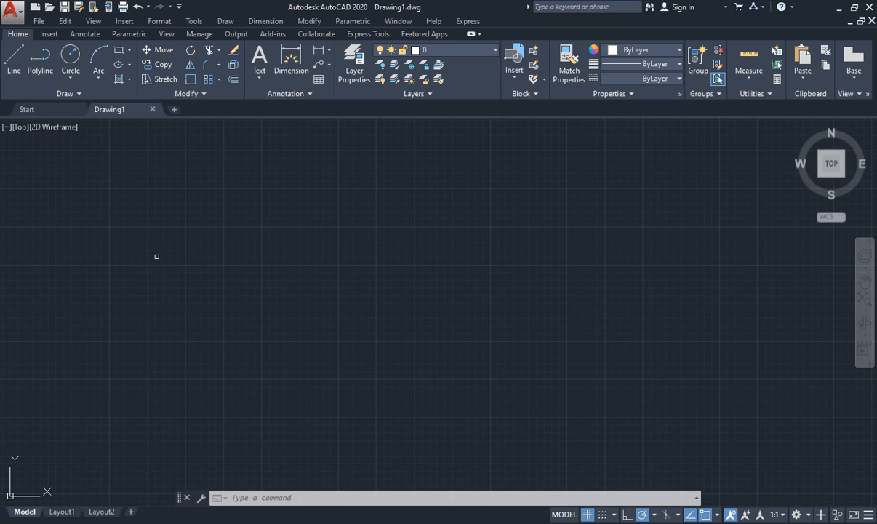
Start a line outline in the lower-left area of the drawing with a horizontal segment running 100 units to the right.
click(16, 61)
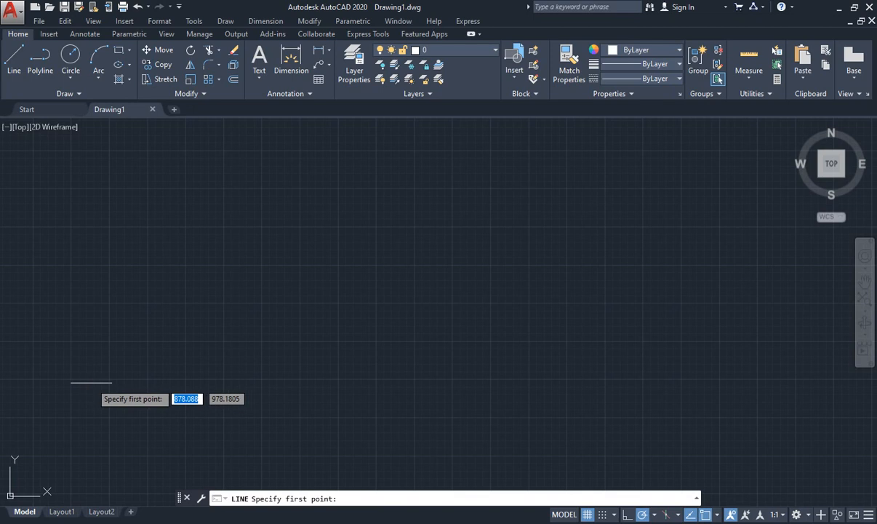
click(96, 380)
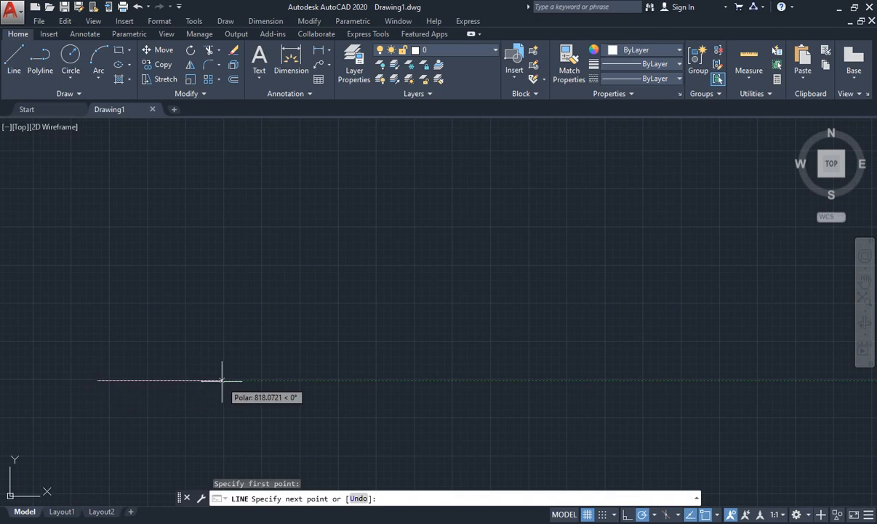
text(1)
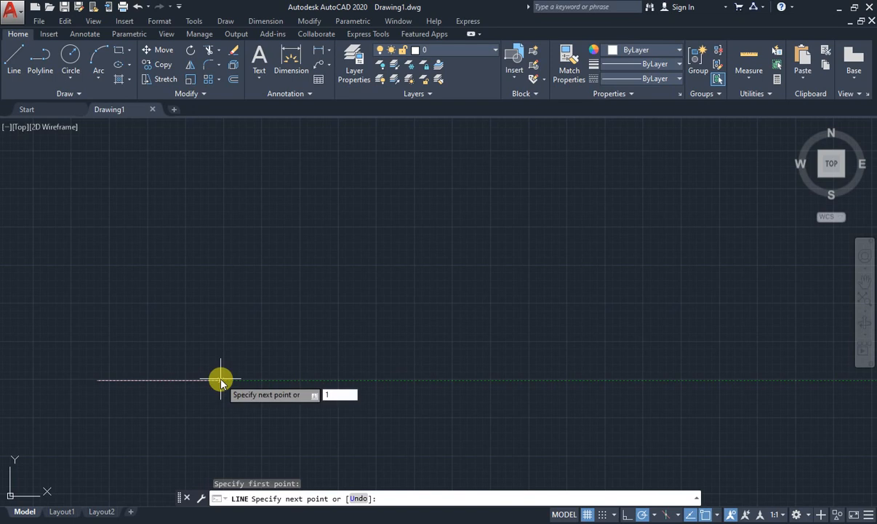
text(00)
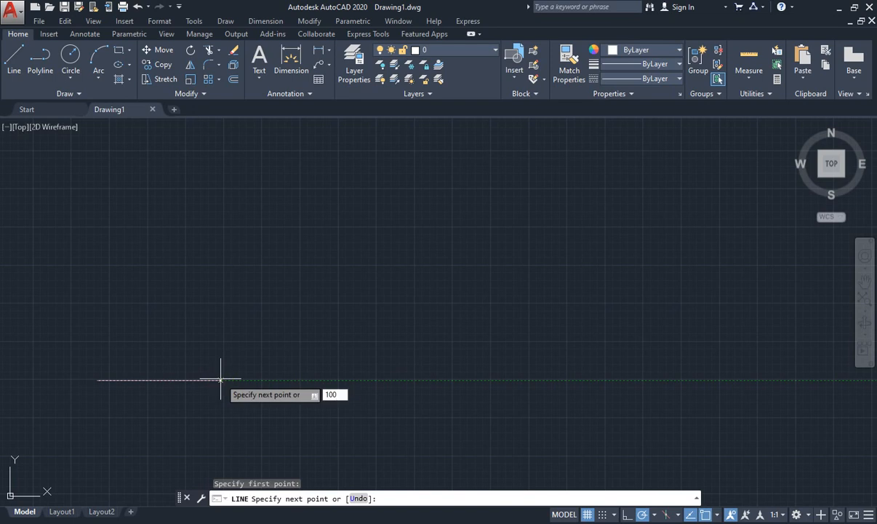
key(Return)
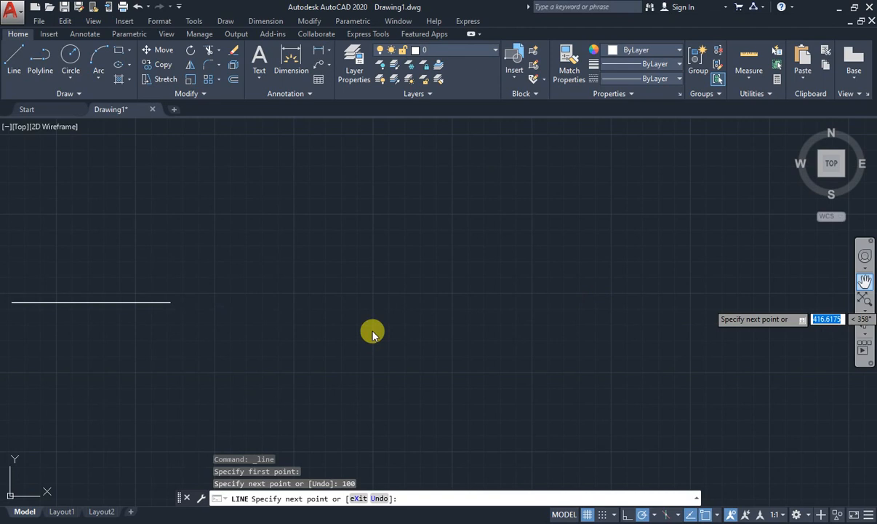
Continue the outline with a vertical segment 100 units upward from the right end of the horizontal line.
drag(304, 331, 622, 394)
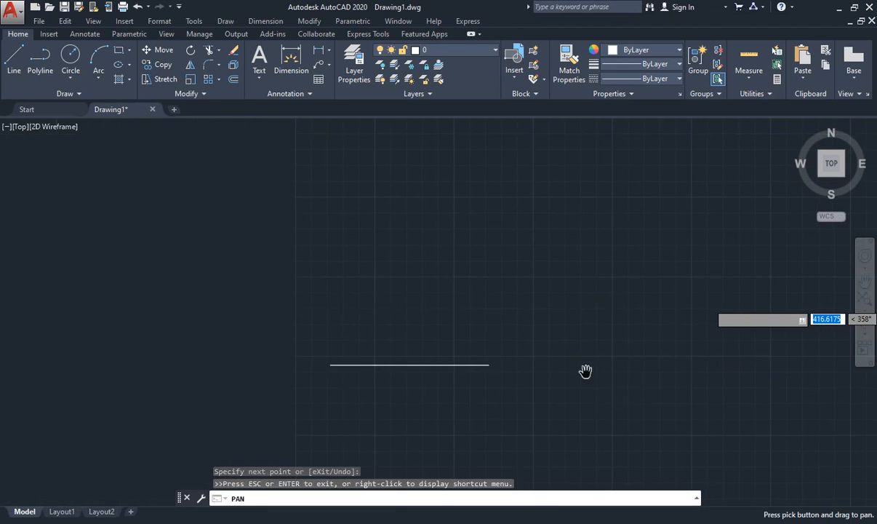
key(Escape)
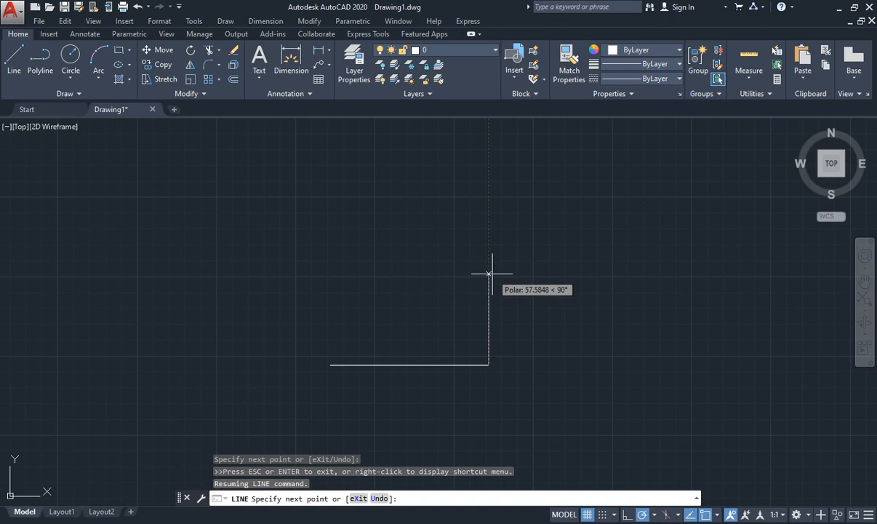
text(100)
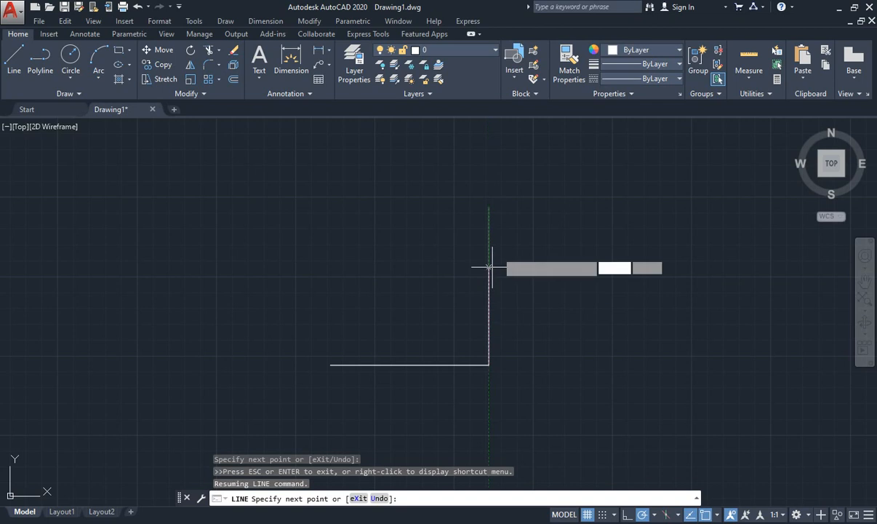
key(Return)
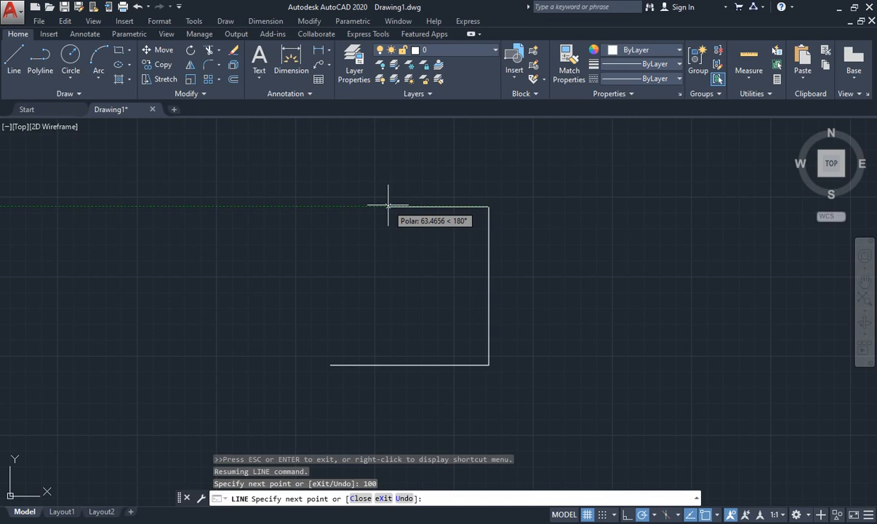
Add a 50-unit segment to the left from the upper corner, followed by a 50-unit segment straight down.
text(50)
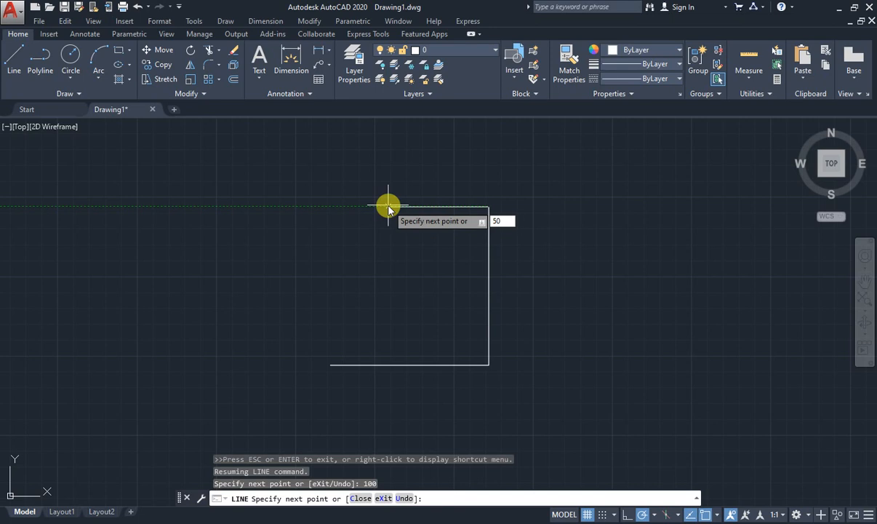
key(Return)
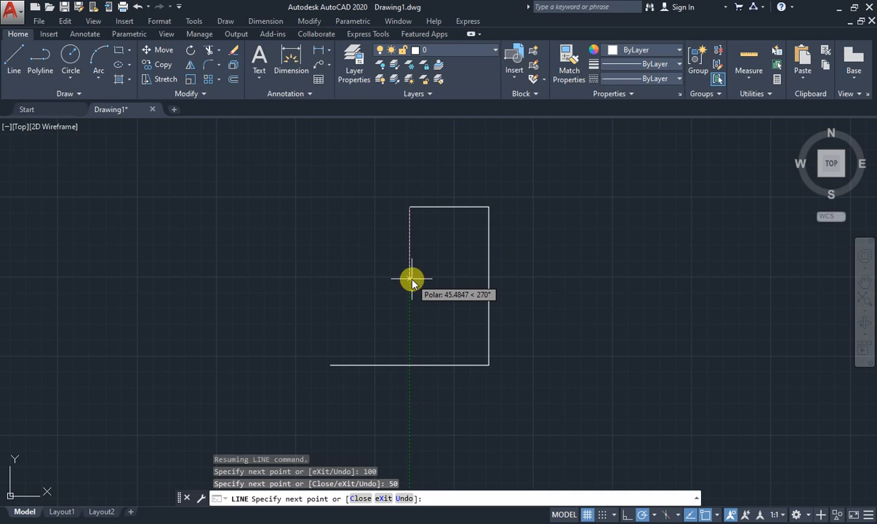
text(50)
key(Return)
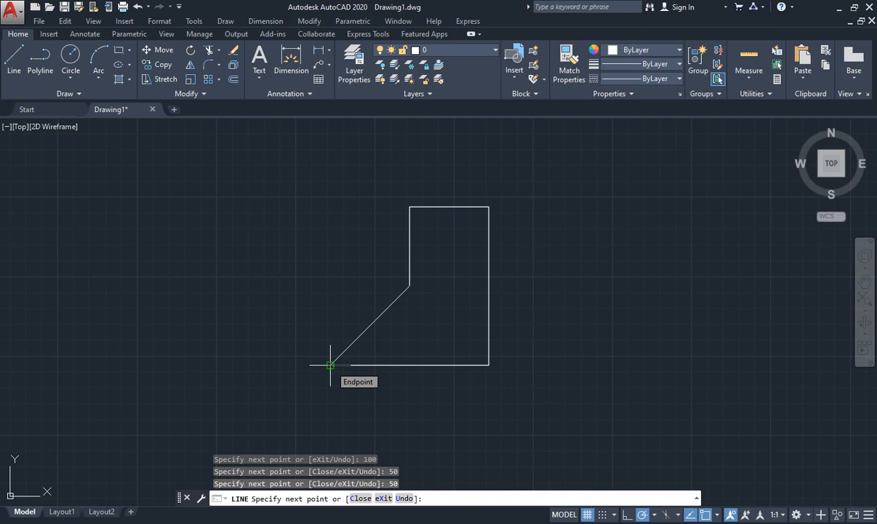
Close the outline with a diagonal segment snapped to its starting endpoint and end the Line command.
click(330, 364)
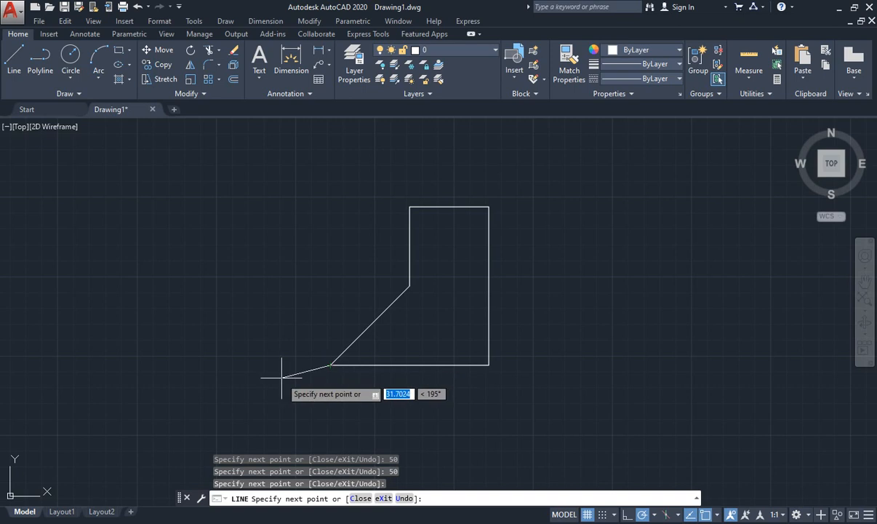
key(Escape)
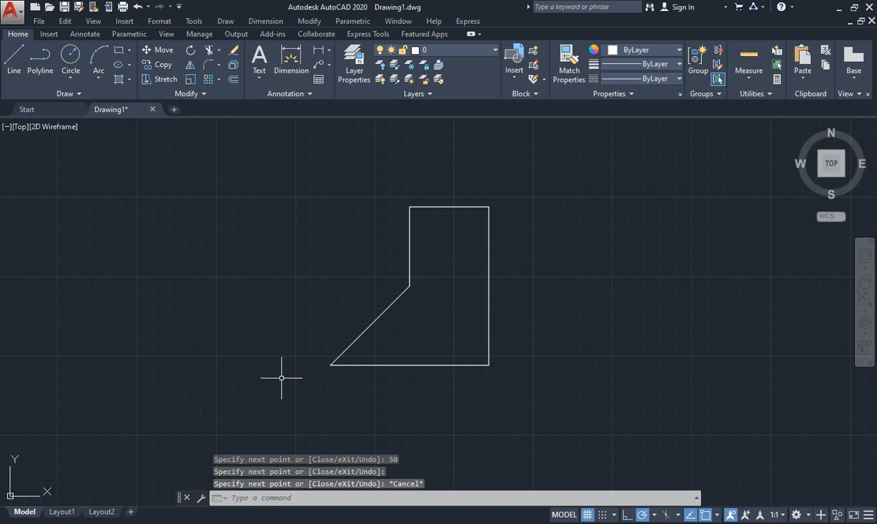
key(Escape)
key(Escape)
key(Escape)
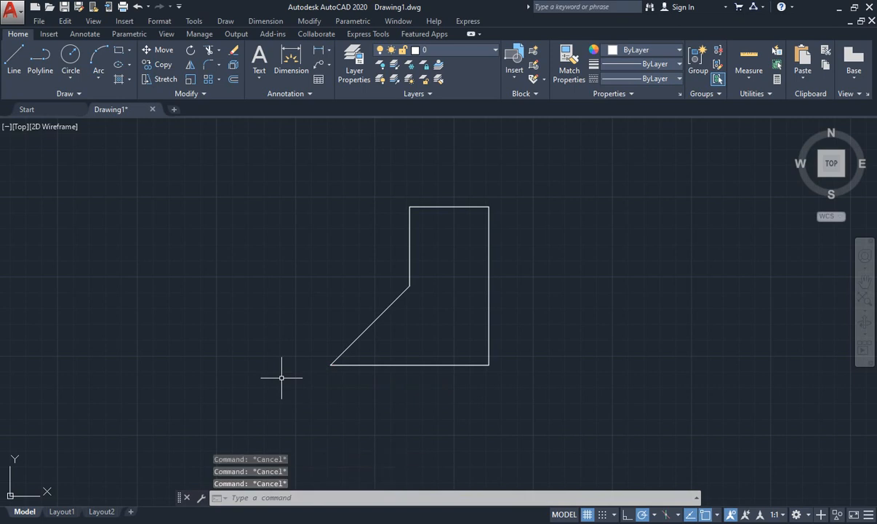
Start a second line outline to the left of the first shape with segments 100 units right and 100 units up.
click(103, 236)
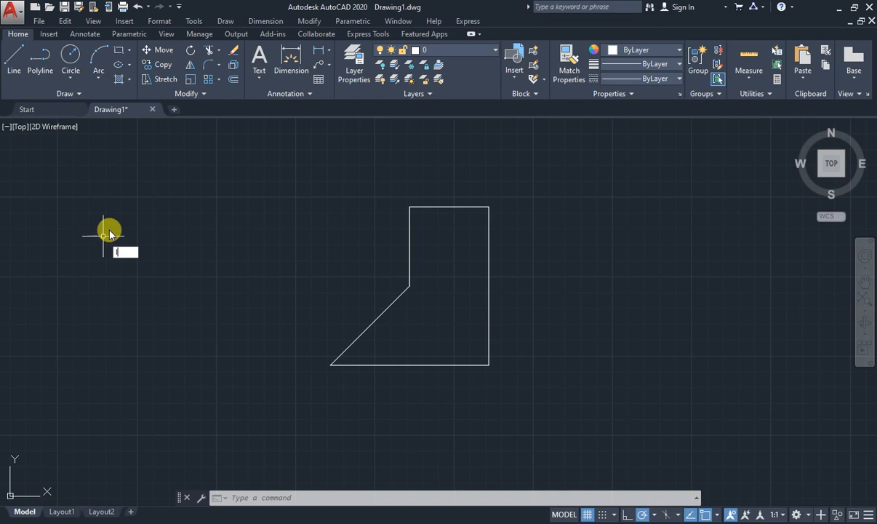
text(L)
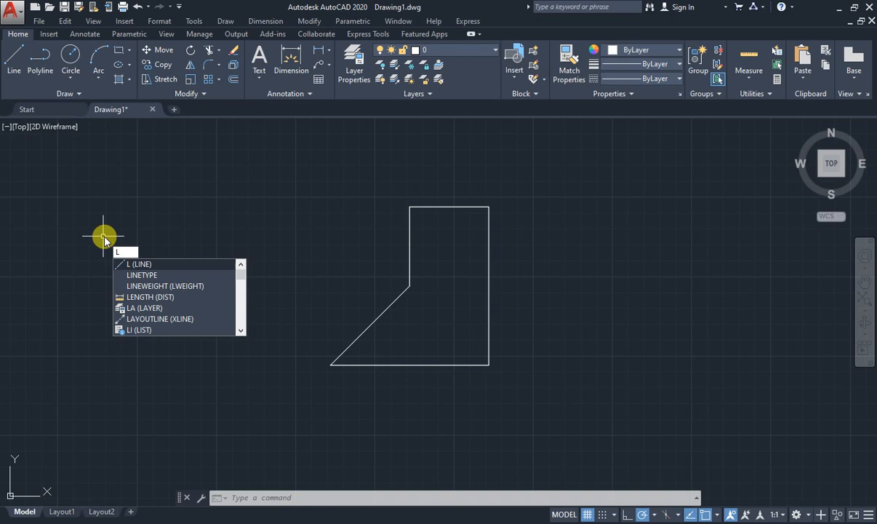
key(Return)
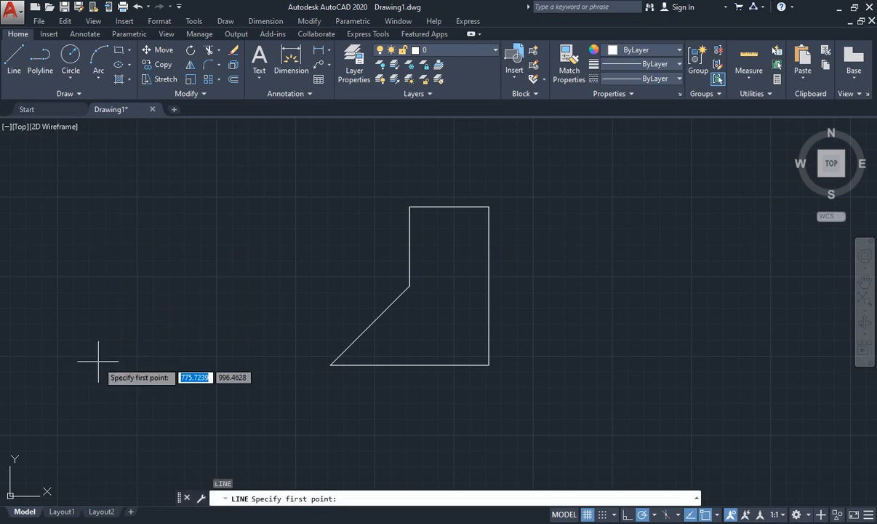
click(98, 361)
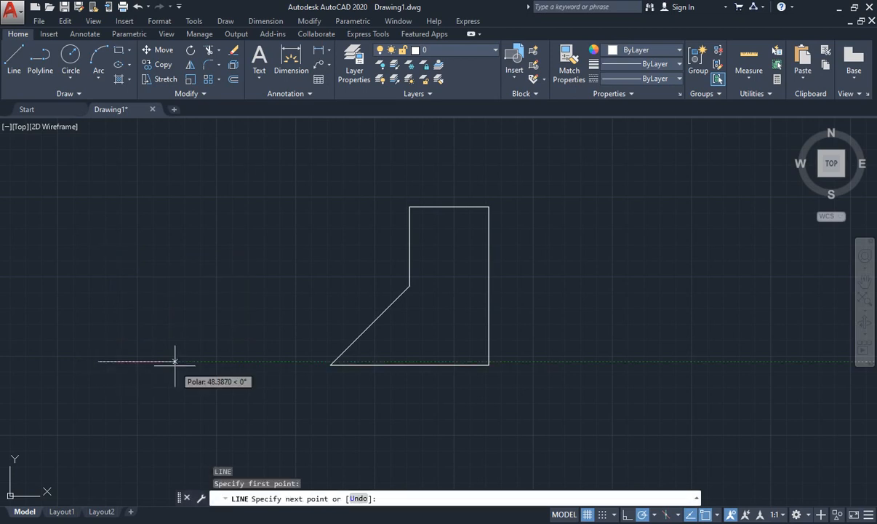
text(100)
key(Return)
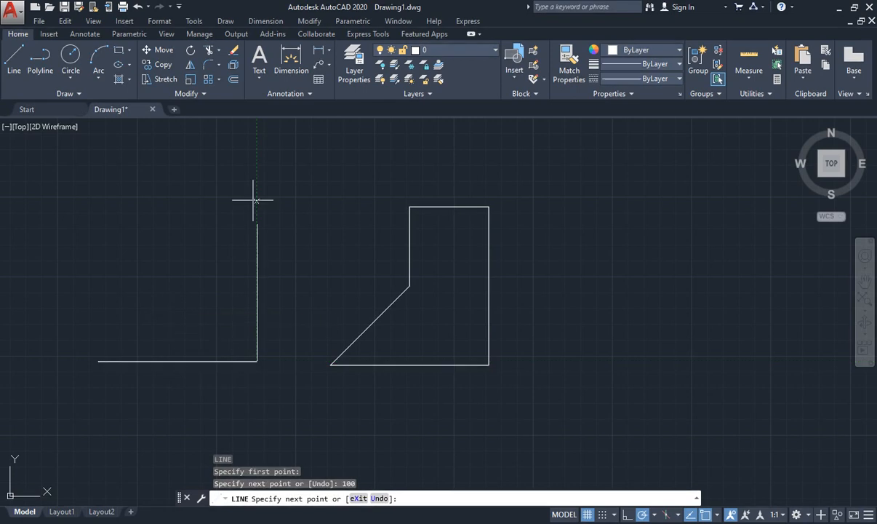
text(100)
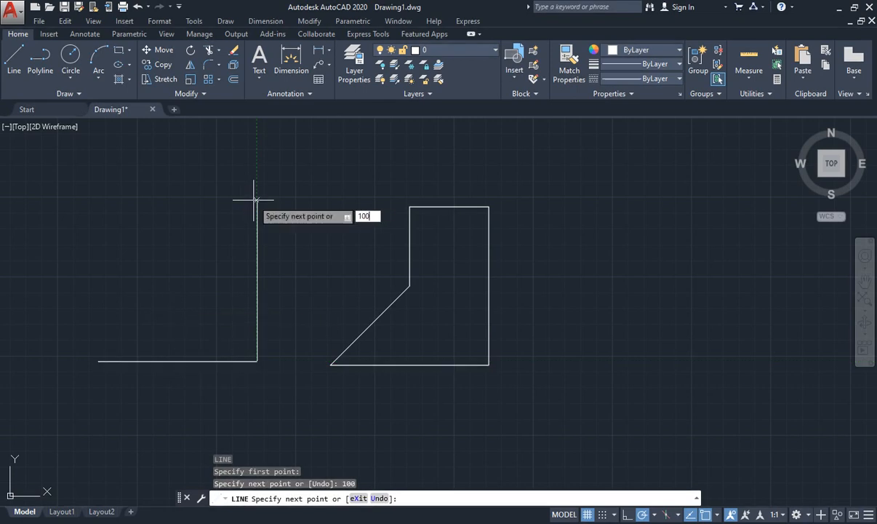
key(Return)
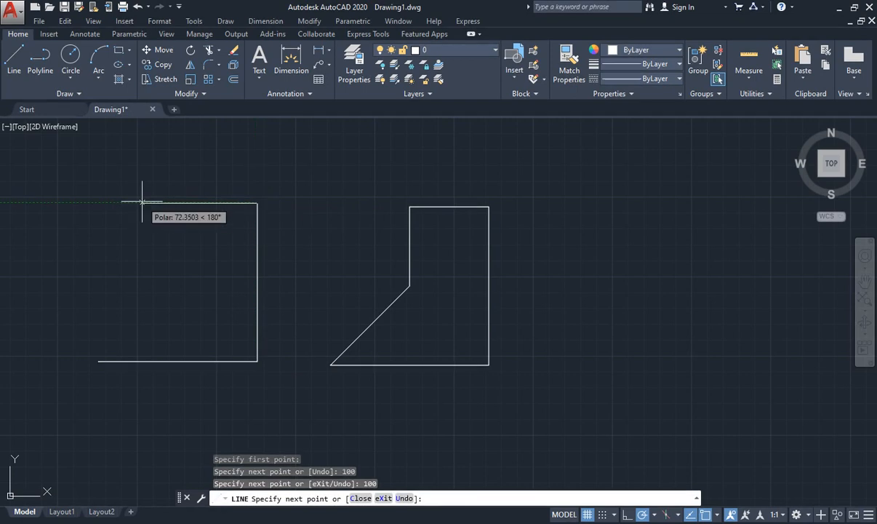
Complete the second outline with segments 50 units left and 50 units down and a diagonal back to its starting endpoint.
text(50)
key(Return)
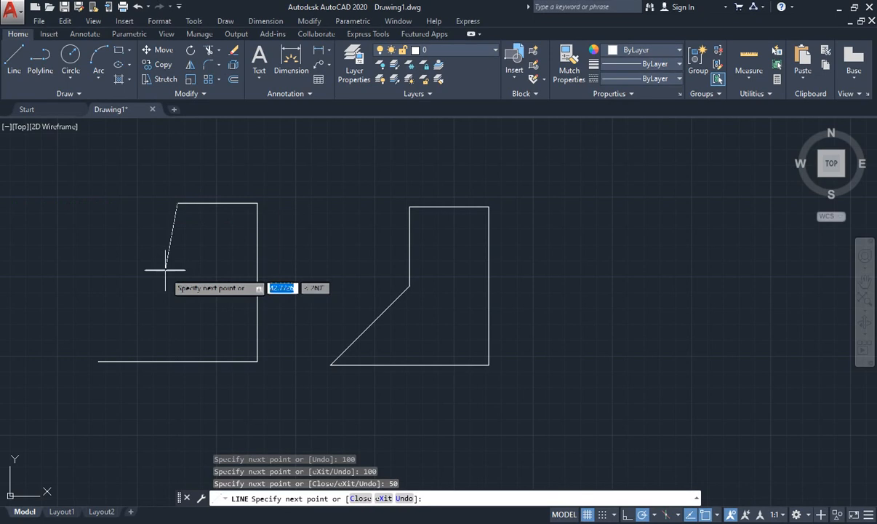
text(50)
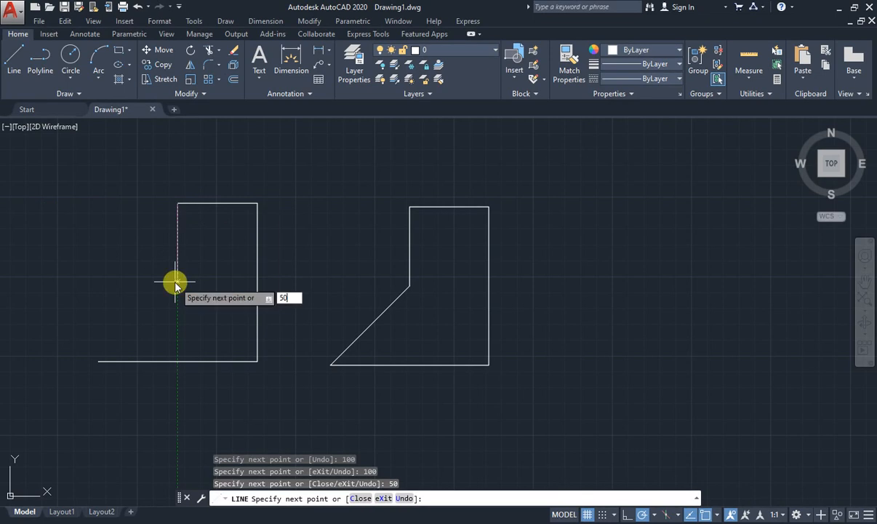
key(Return)
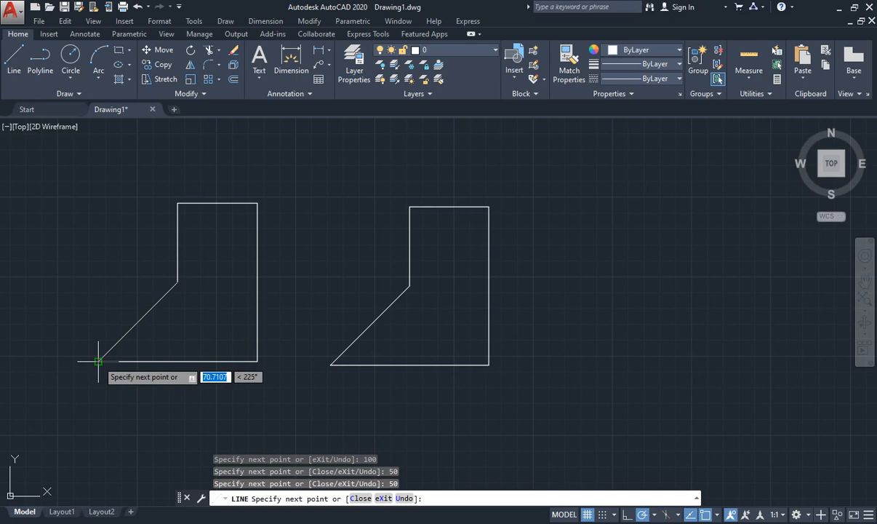
click(98, 360)
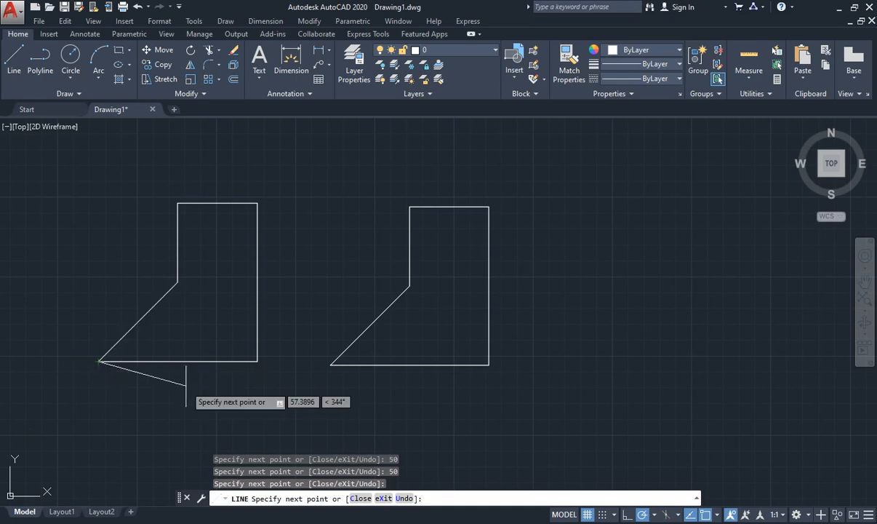
End the Line command and start a polyline to the right of both outlines with a segment 100 units to the right.
key(Escape)
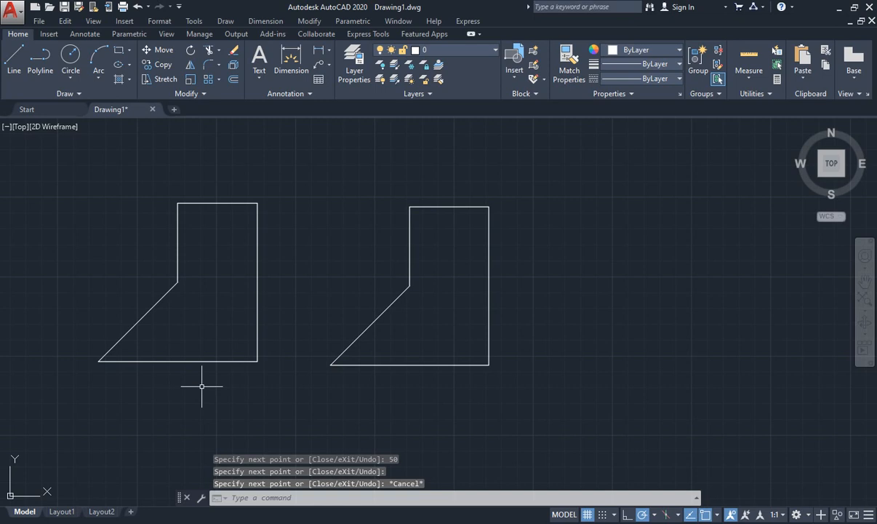
scroll(203, 383, down, 4)
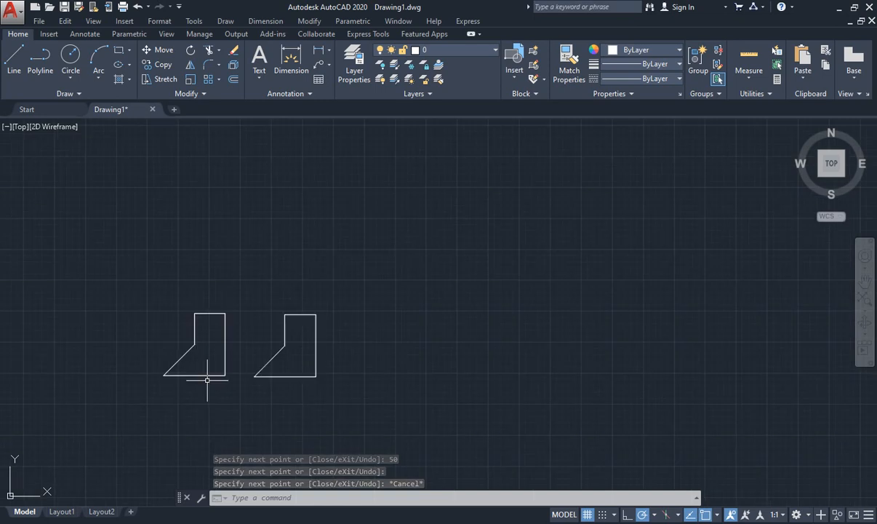
scroll(413, 407, up, 2)
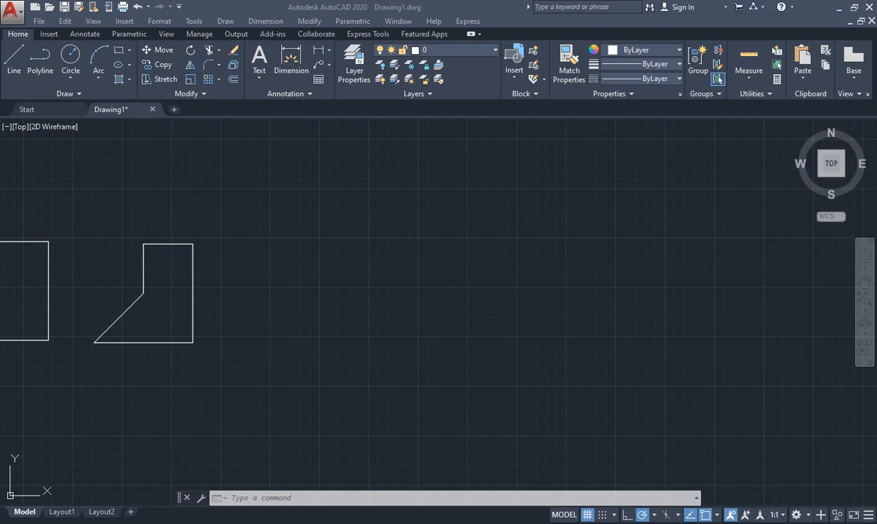
click(472, 5)
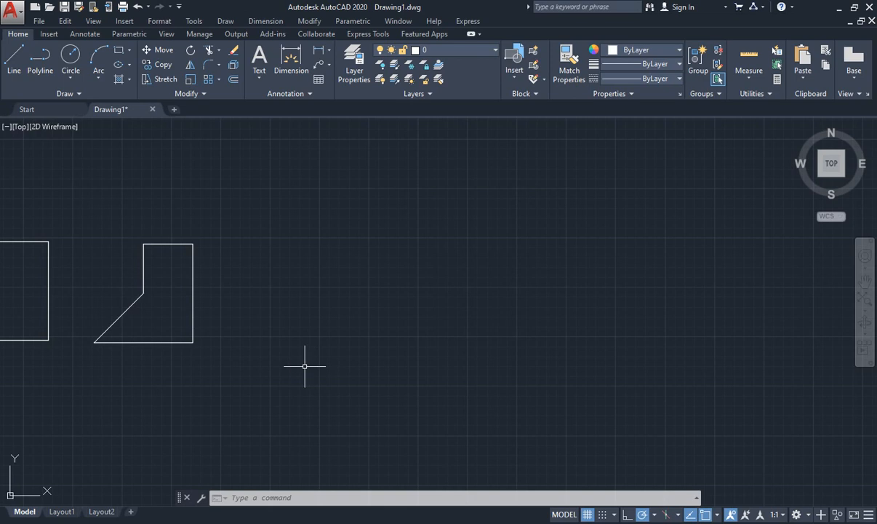
text(p)
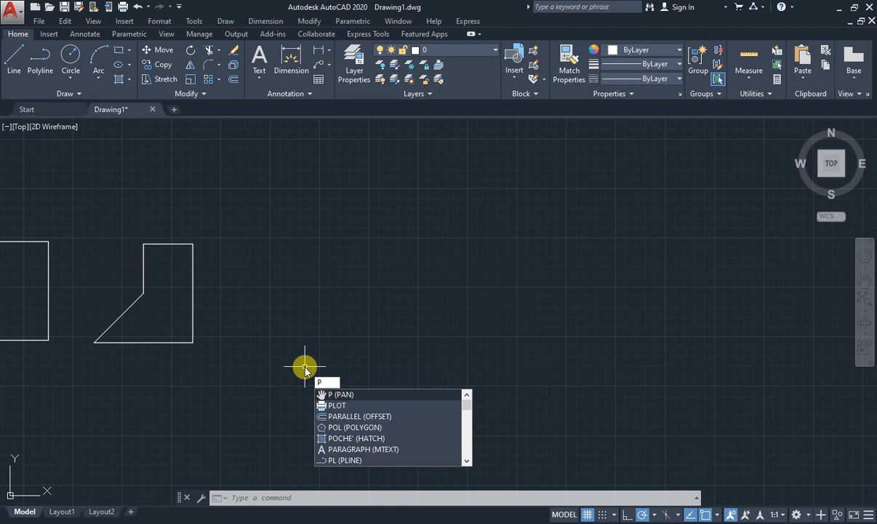
text(l)
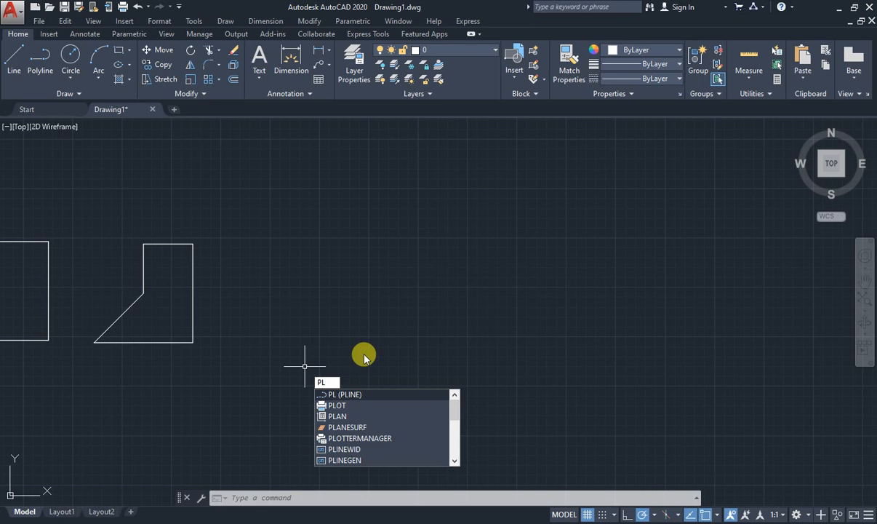
key(Return)
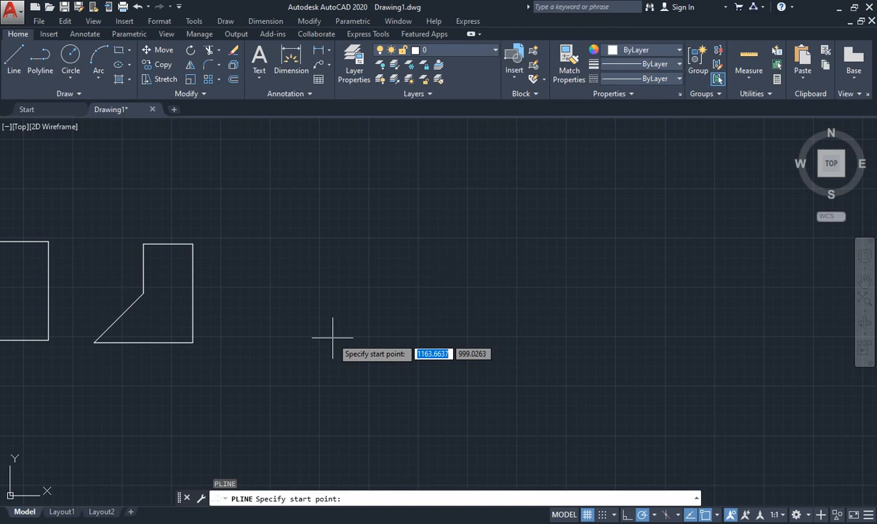
click(333, 337)
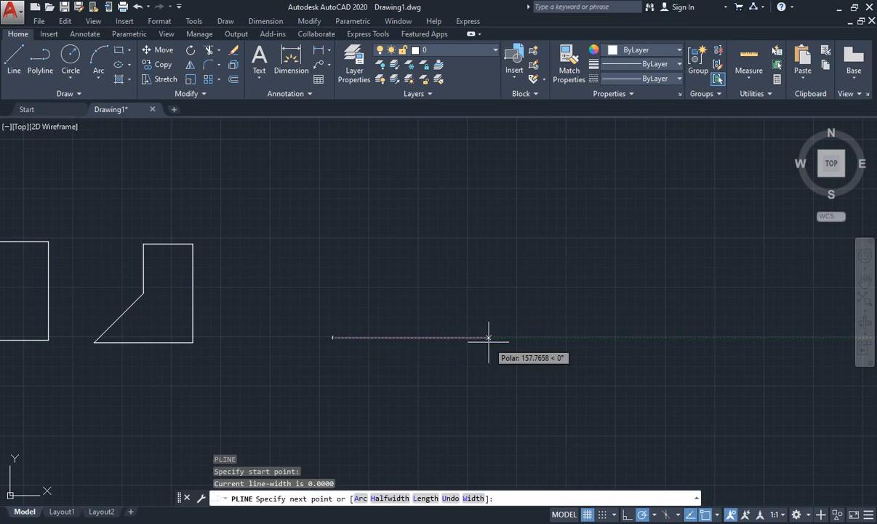
text(100)
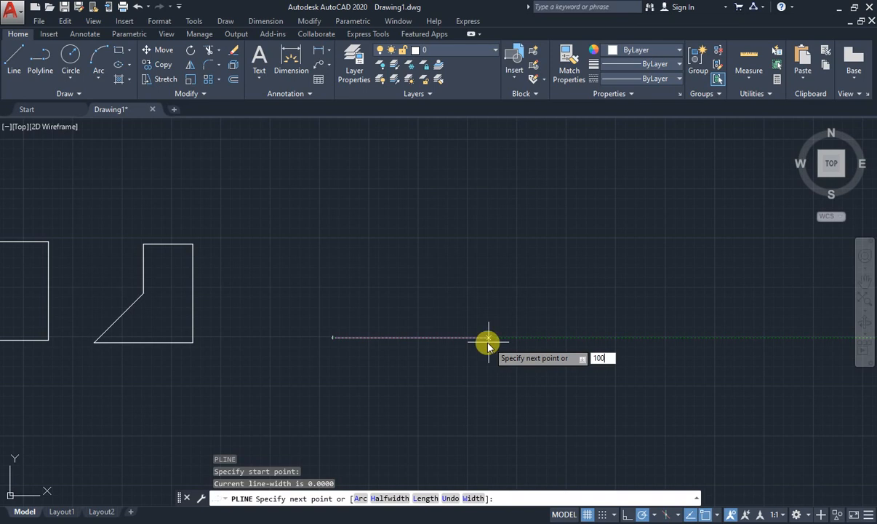
key(Return)
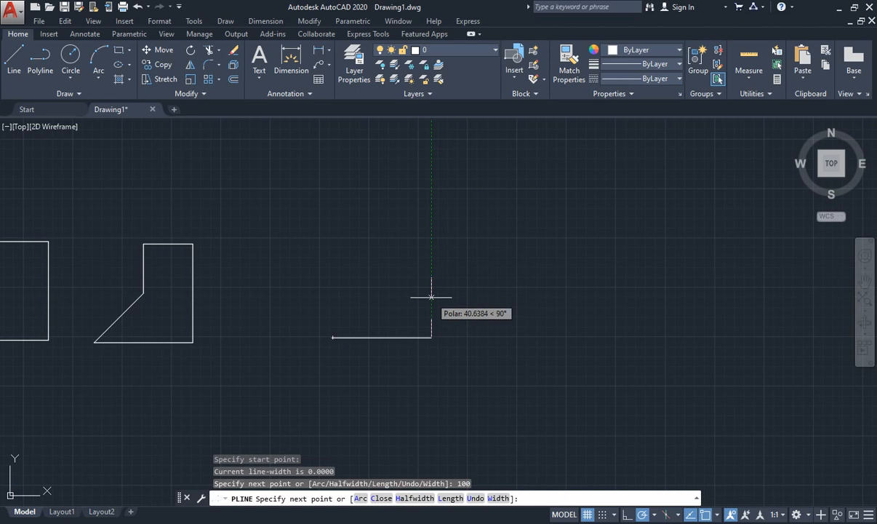
Continue the polyline with a segment 50 units straight up and a segment 100 units to the left.
text(50)
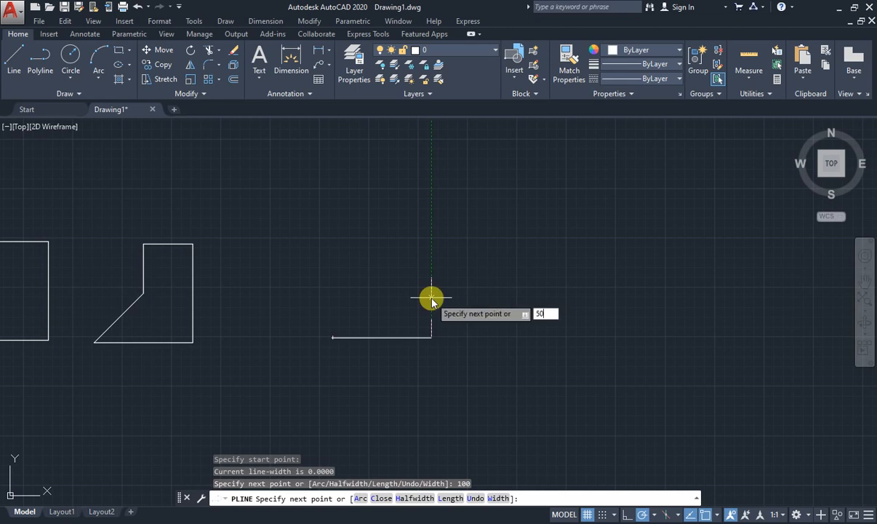
key(Return)
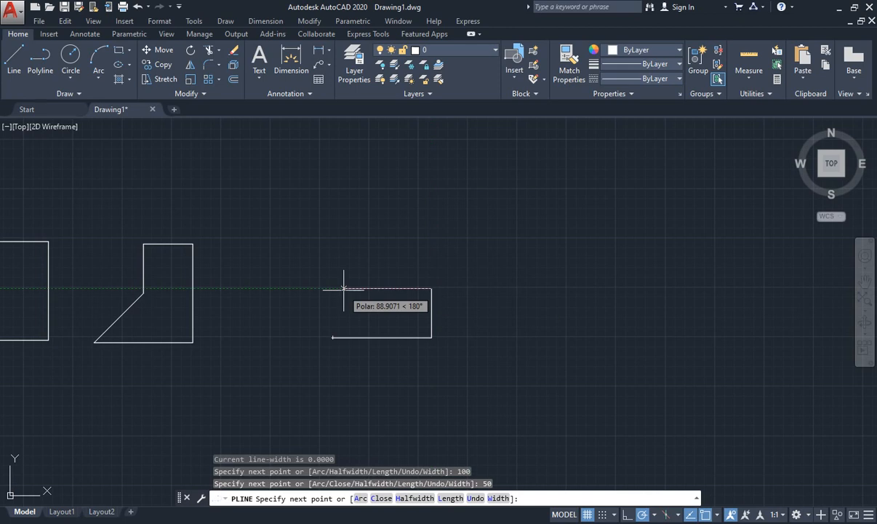
text(100)
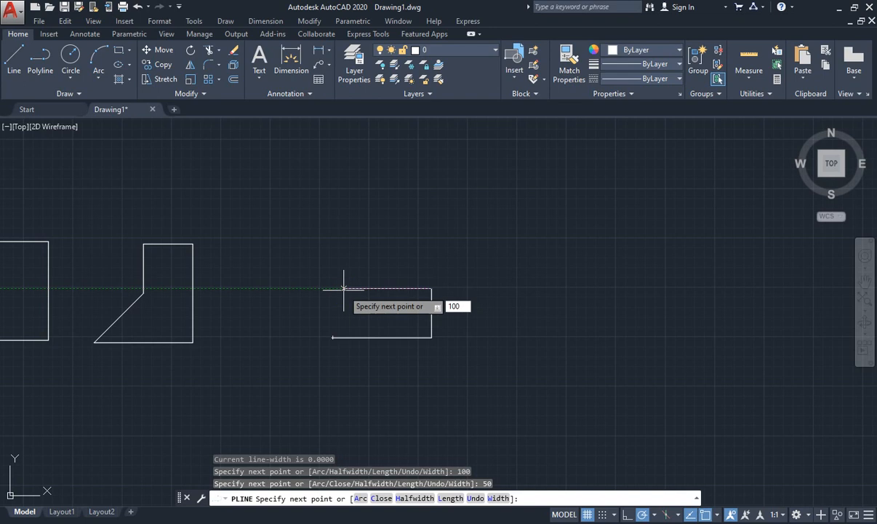
key(Return)
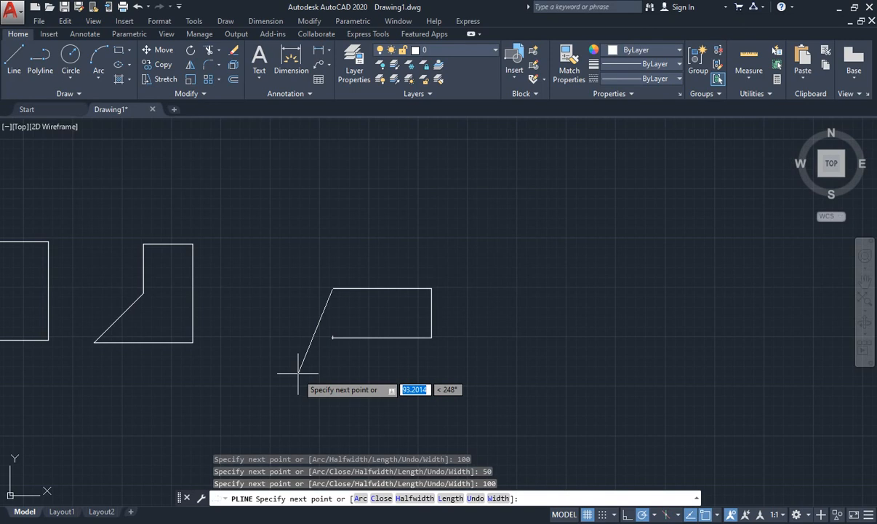
Switch the polyline to Arc mode, join its open end to its starting endpoint with an arc, and end the command.
text(a)
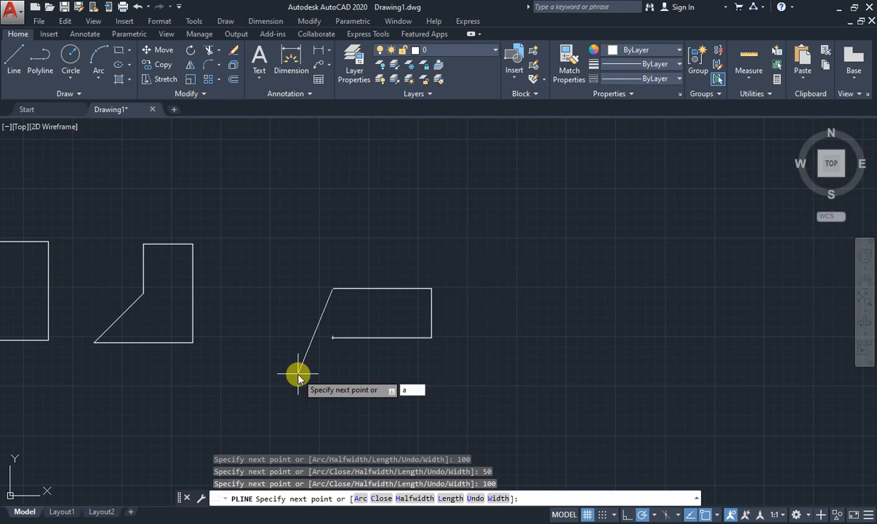
key(Return)
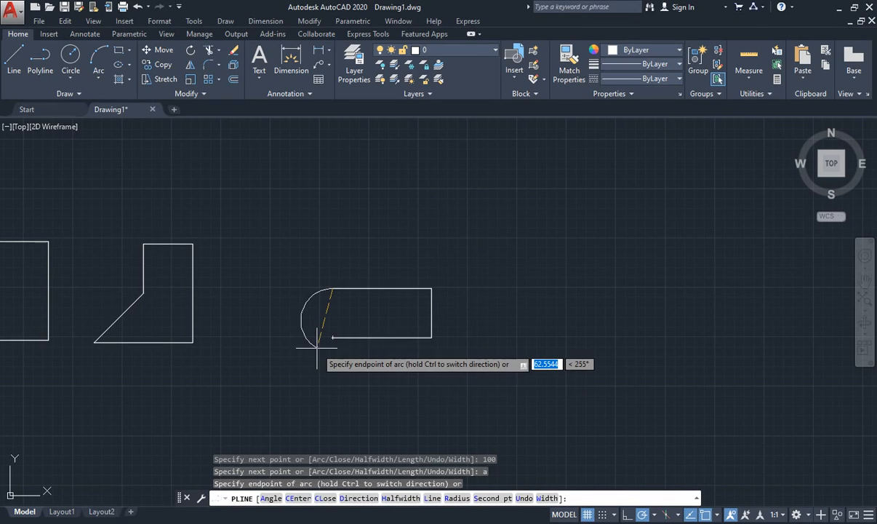
scroll(316, 349, down, 2)
scroll(320, 349, up, 6)
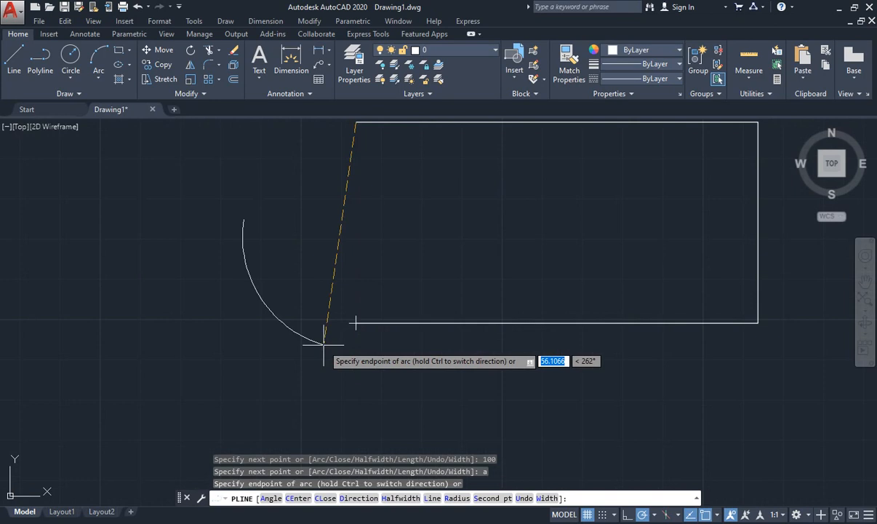
click(355, 323)
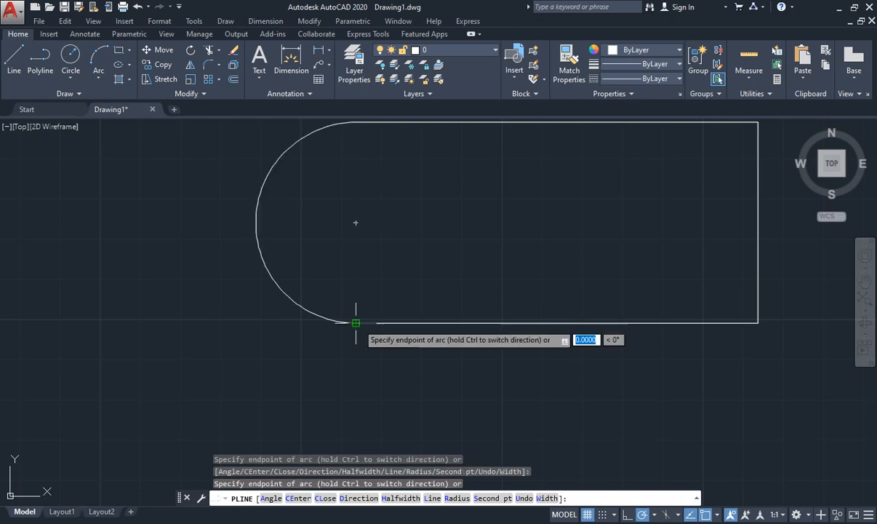
scroll(357, 323, down, 4)
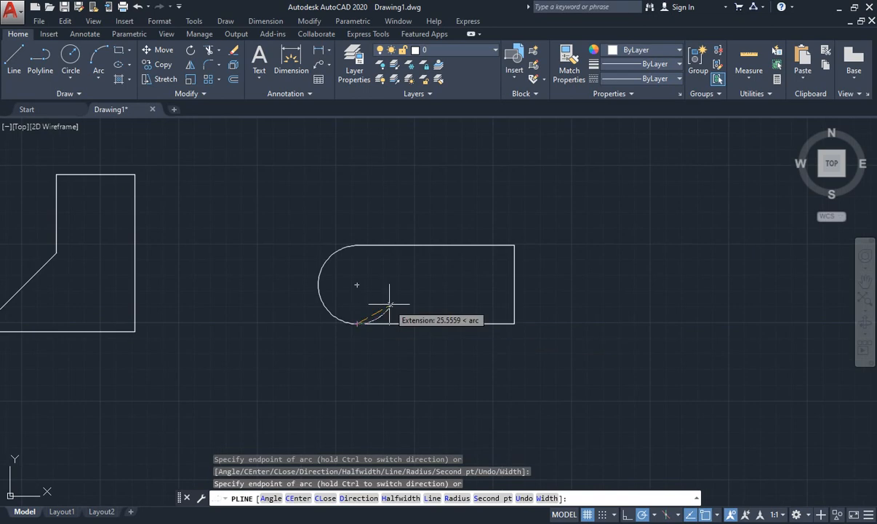
key(Escape)
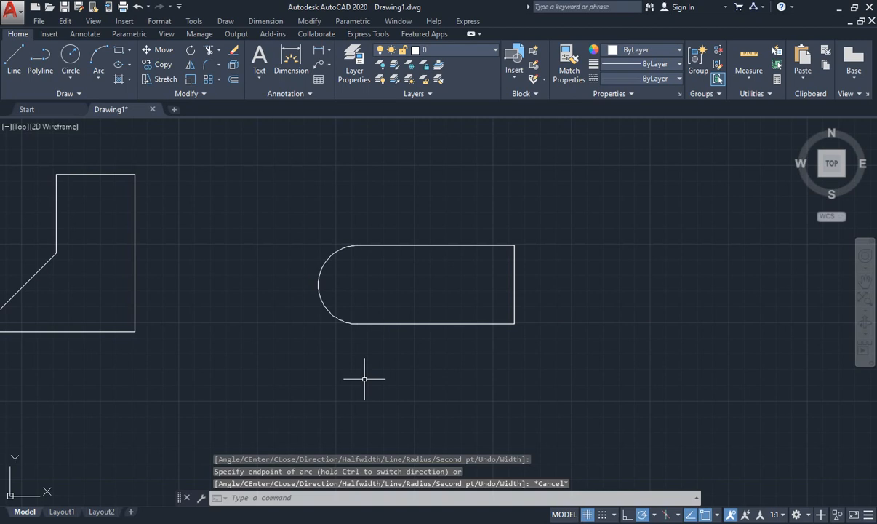
Examine whether the line-drawn outline and the rounded polyline each highlight as separate segments or as one object.
middle_drag(233, 352, 284, 362)
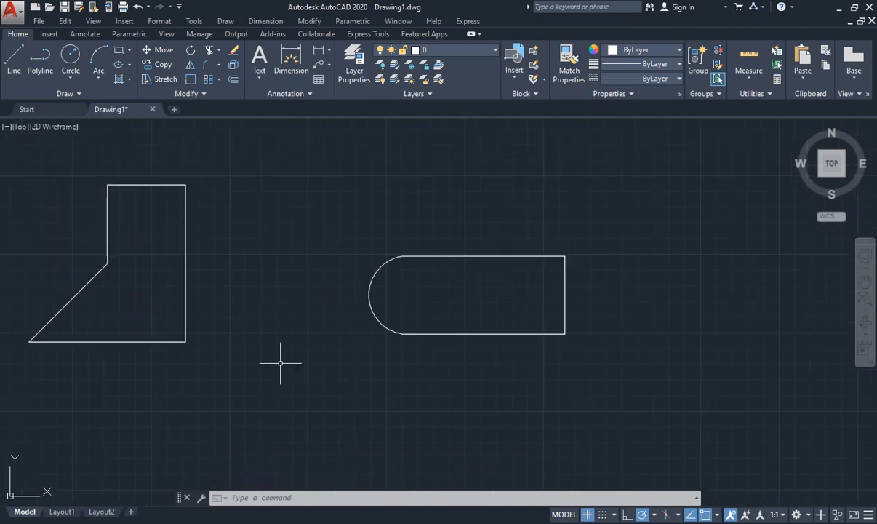
key(Escape)
key(Escape)
key(Escape)
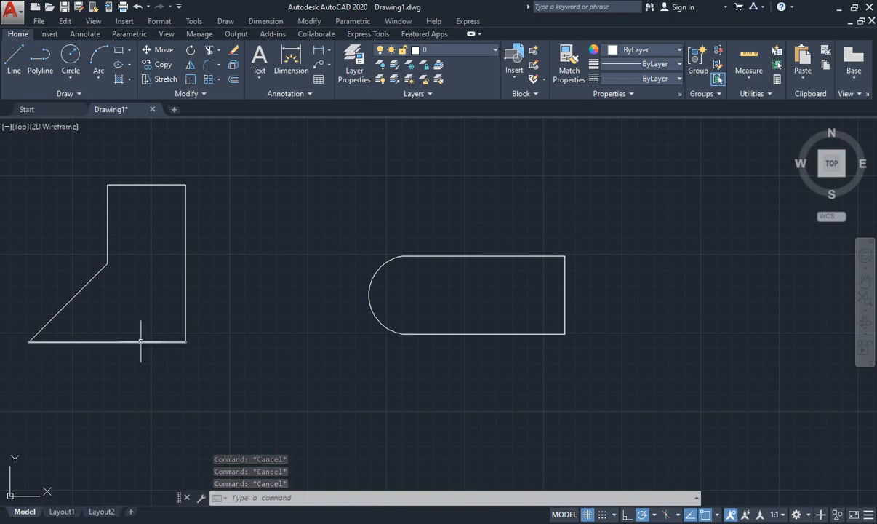
mouse_move(140, 340)
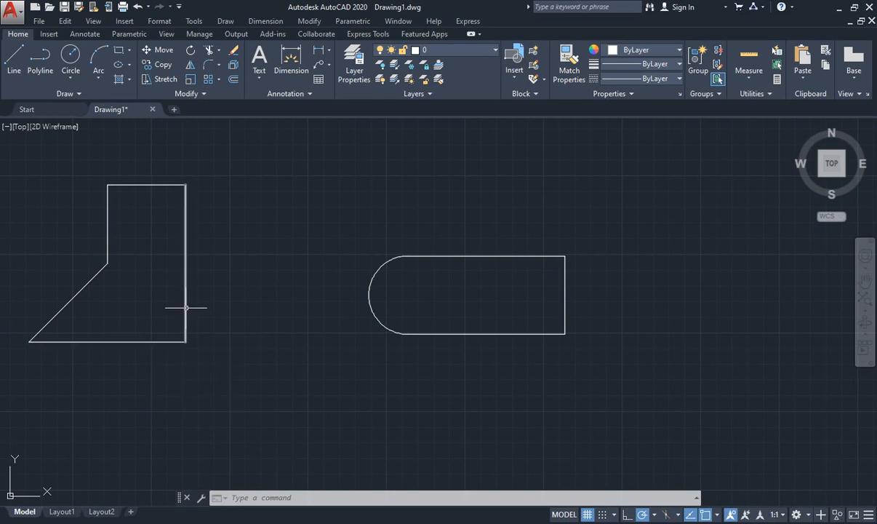
mouse_move(186, 308)
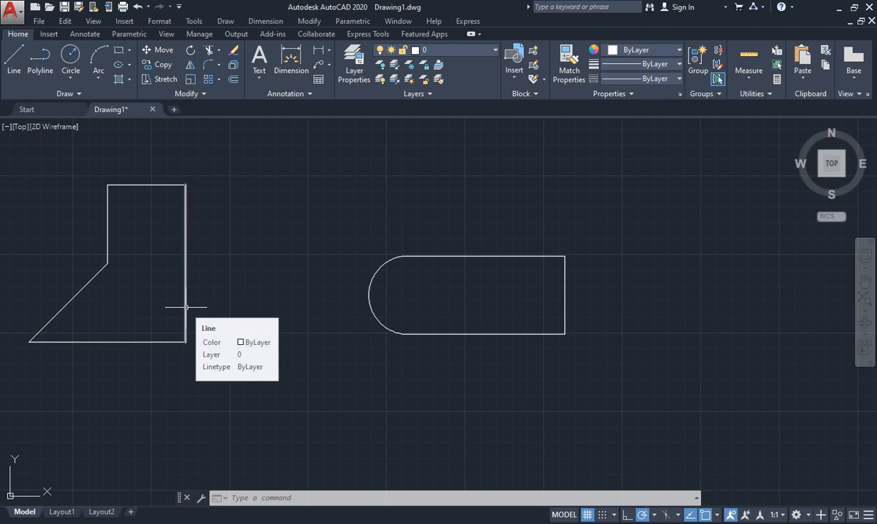
mouse_move(151, 185)
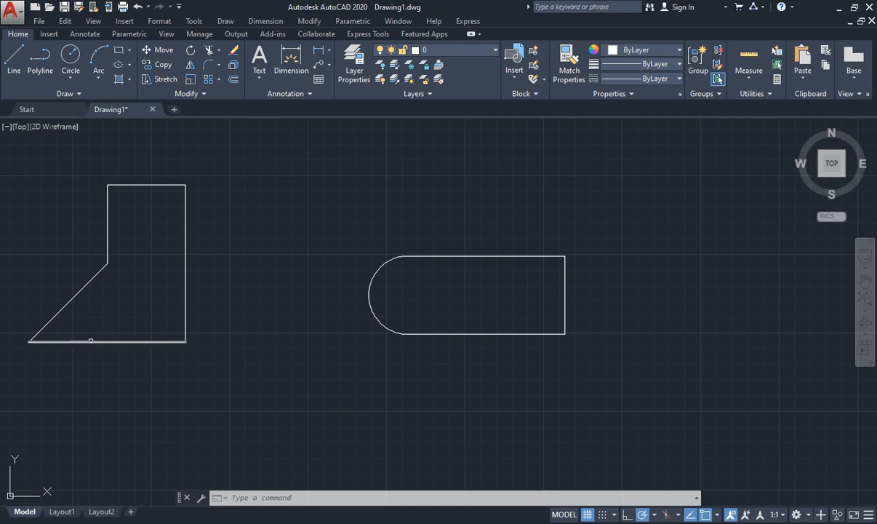
key(Escape)
key(Escape)
key(Escape)
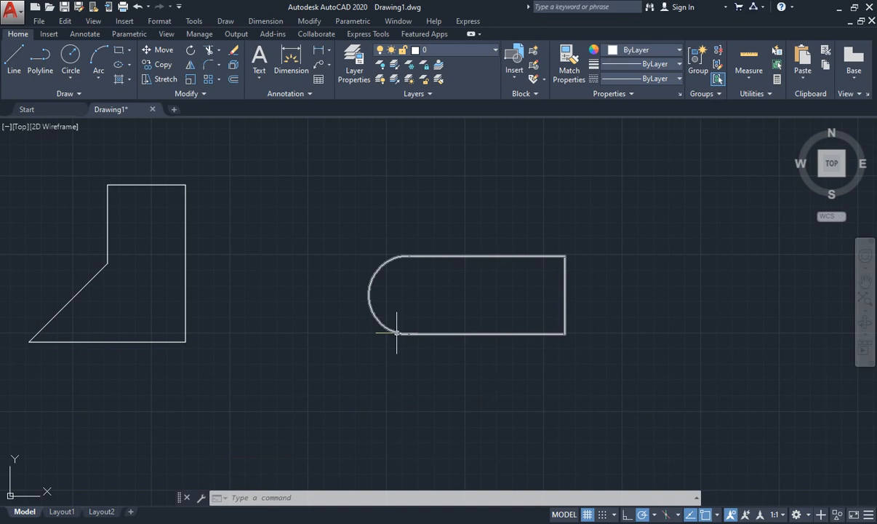
mouse_move(396, 333)
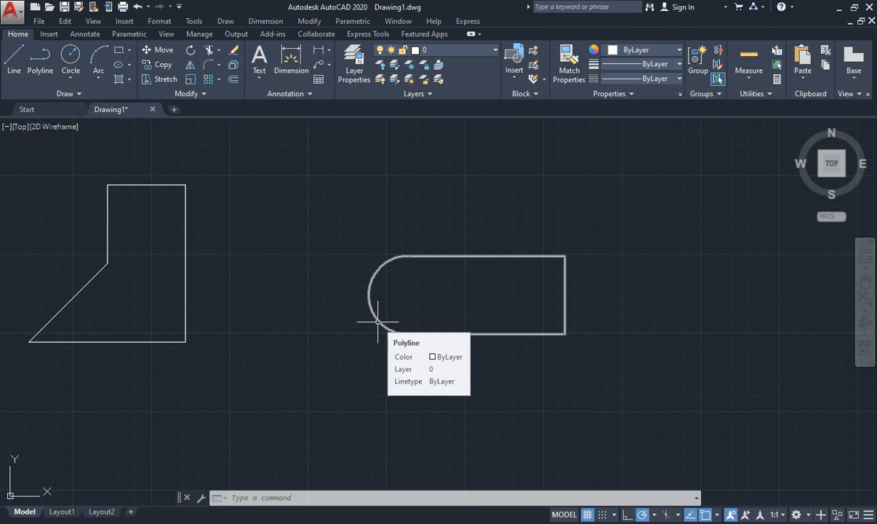
key(Escape)
key(Escape)
key(Escape)
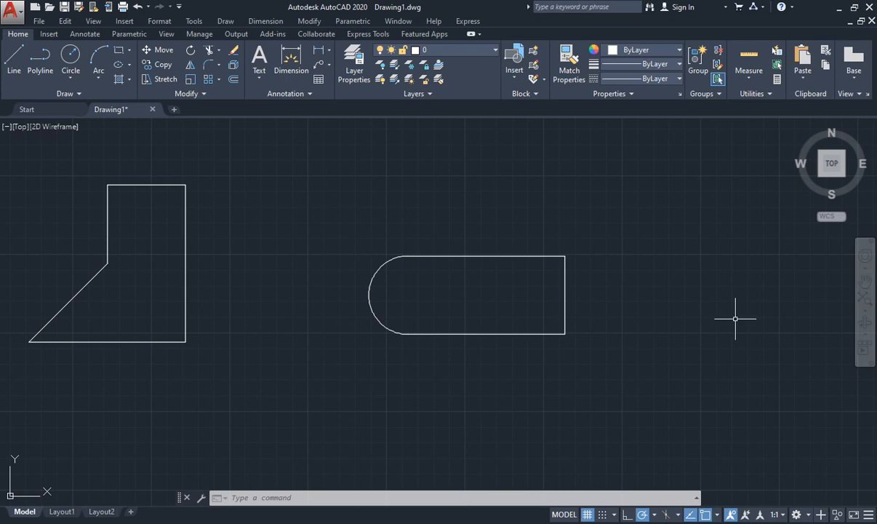
Draw a circle with a radius of 100 in the empty space to the right of the rounded polyline shape.
click(864, 282)
mouse_move(774, 296)
mouse_down()
mouse_move(445, 359)
mouse_move(415, 352)
mouse_up()
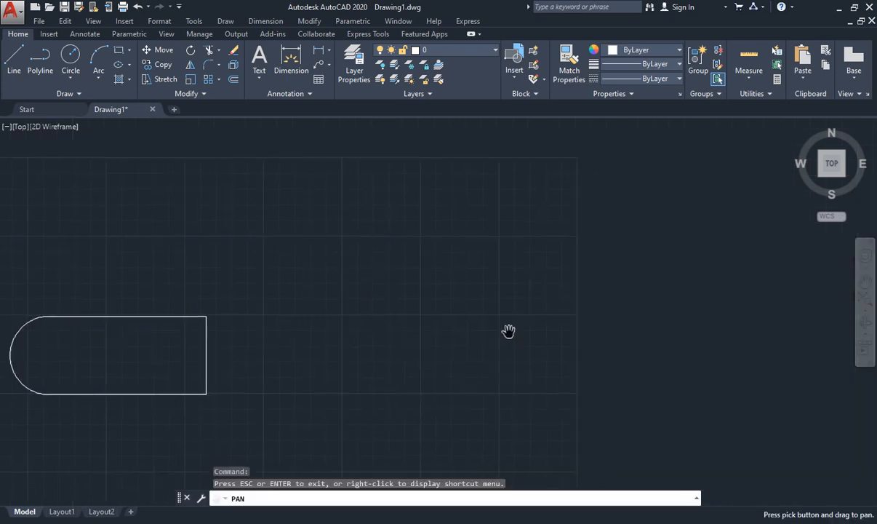
drag(506, 331, 446, 337)
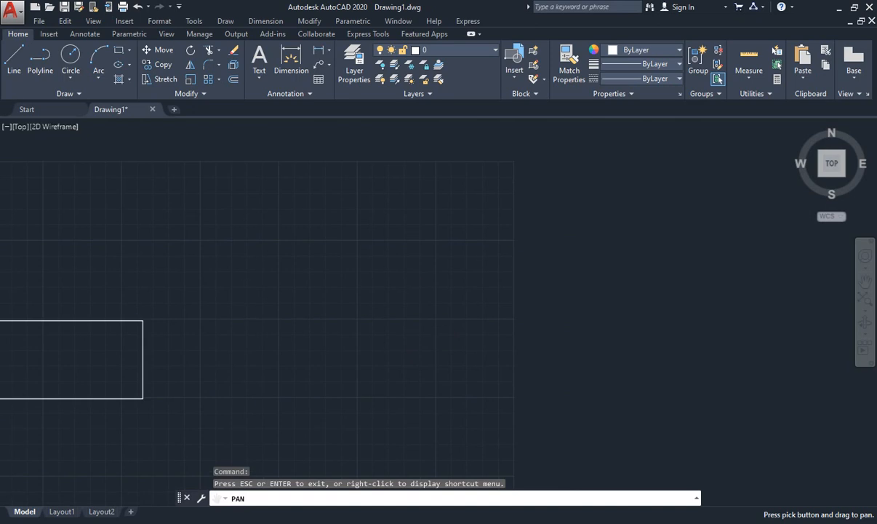
click(70, 81)
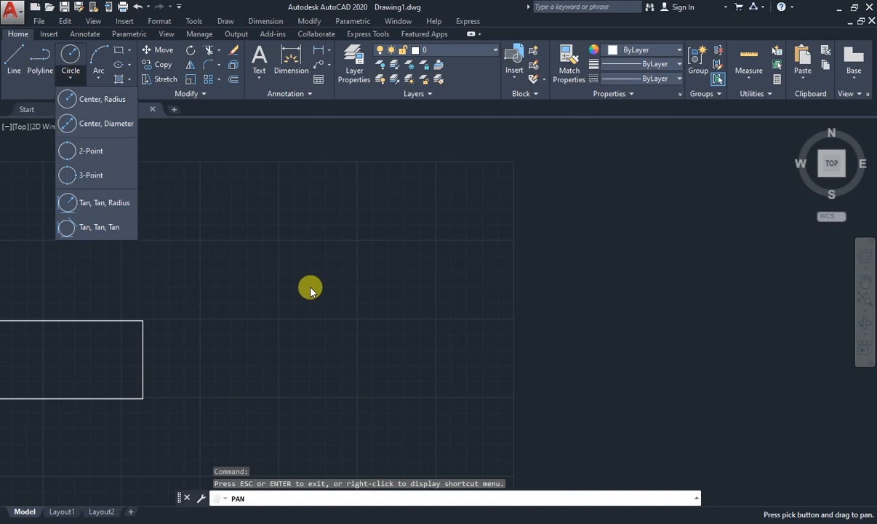
click(334, 275)
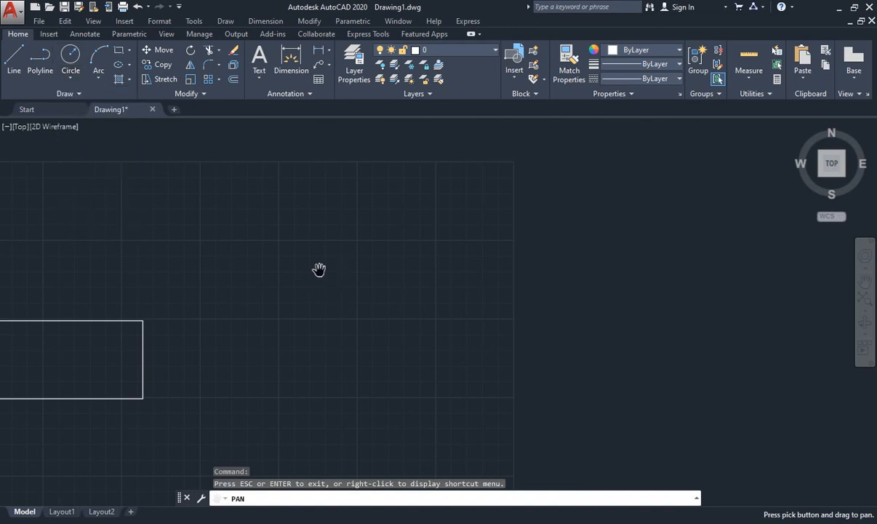
key(Escape)
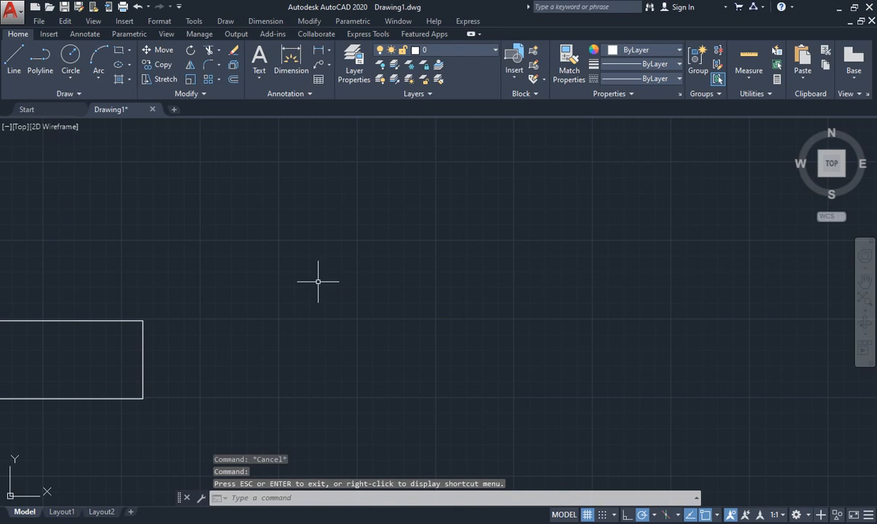
text(c)
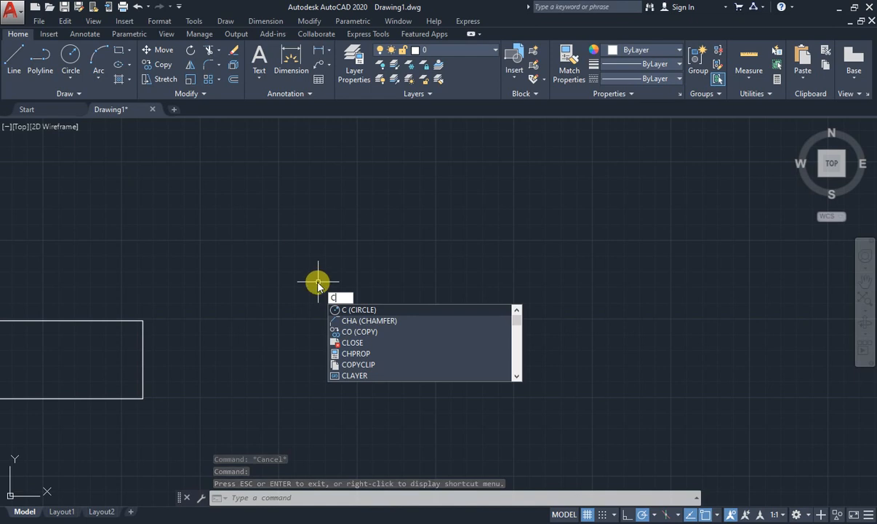
key(Return)
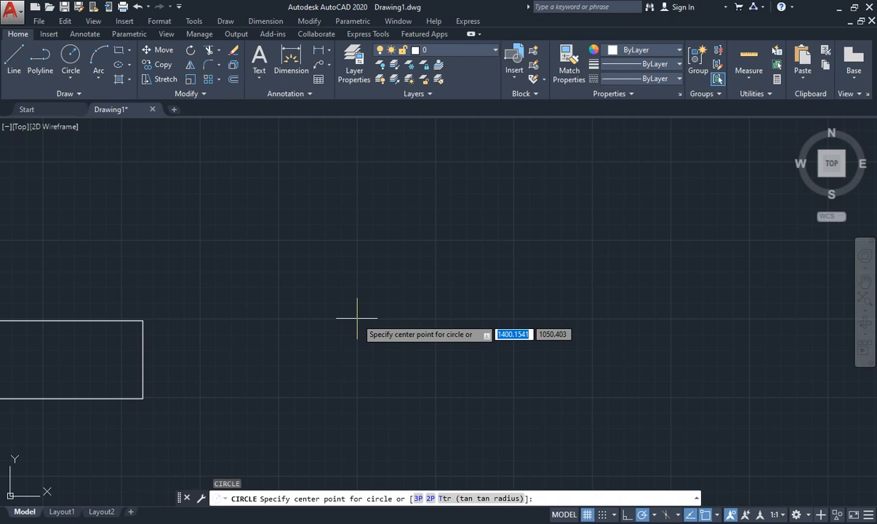
click(362, 314)
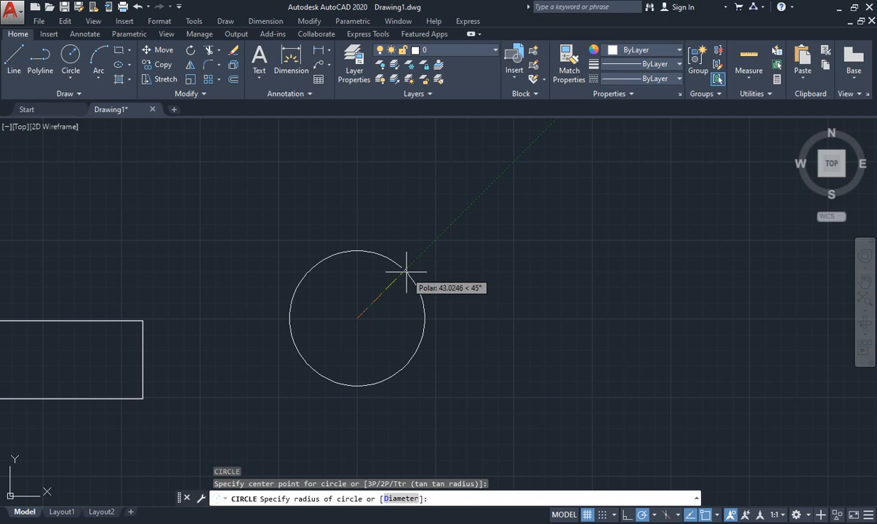
text(100)
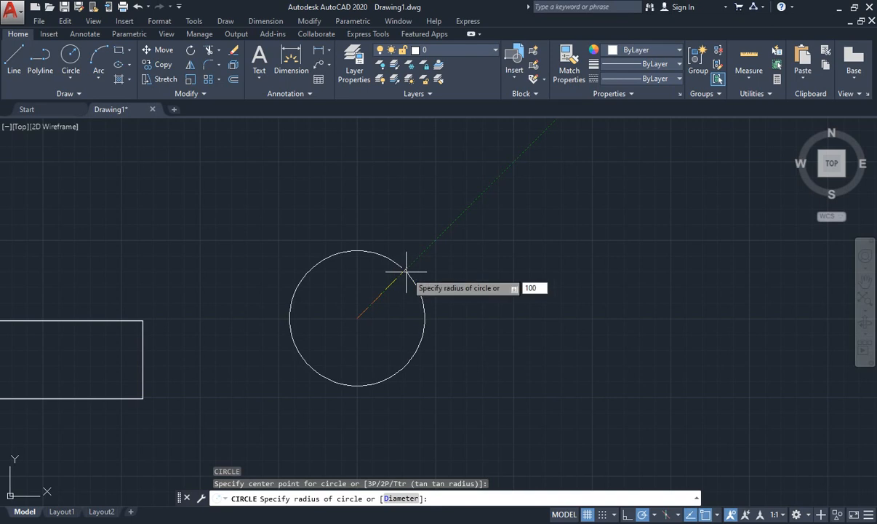
key(Return)
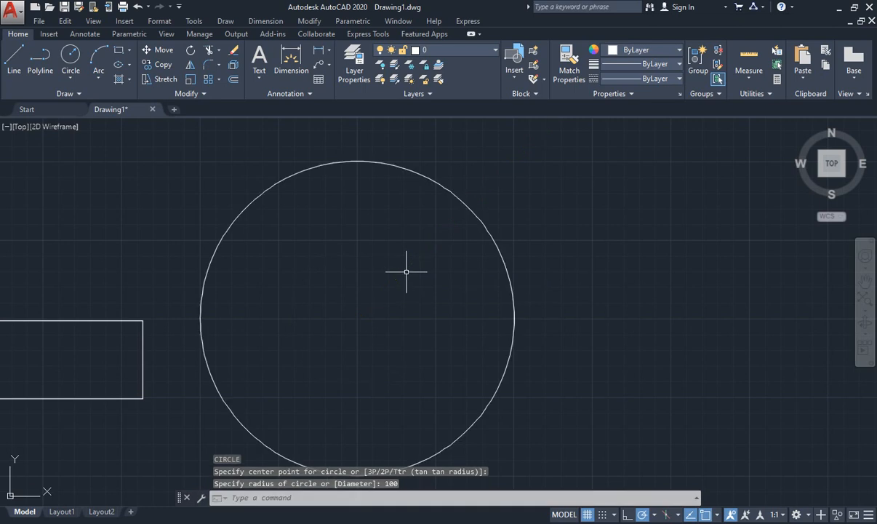
scroll(410, 271, down, 2)
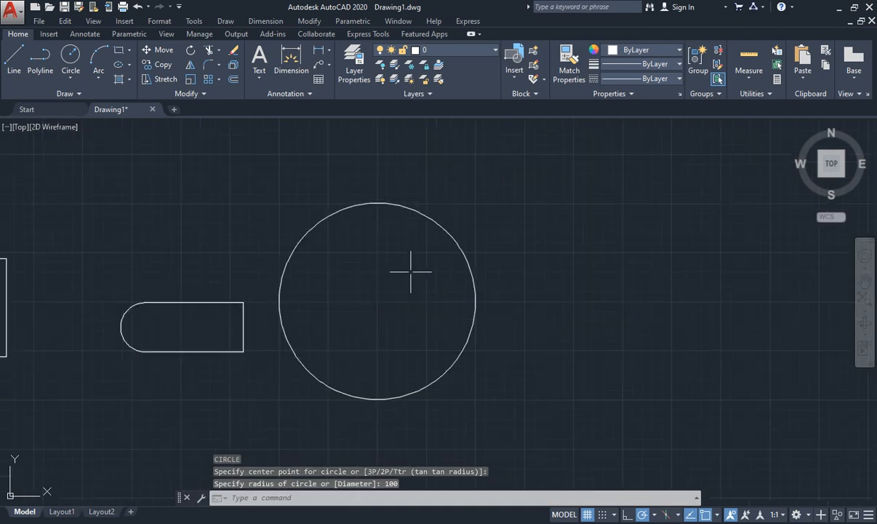
scroll(386, 317, up, 2)
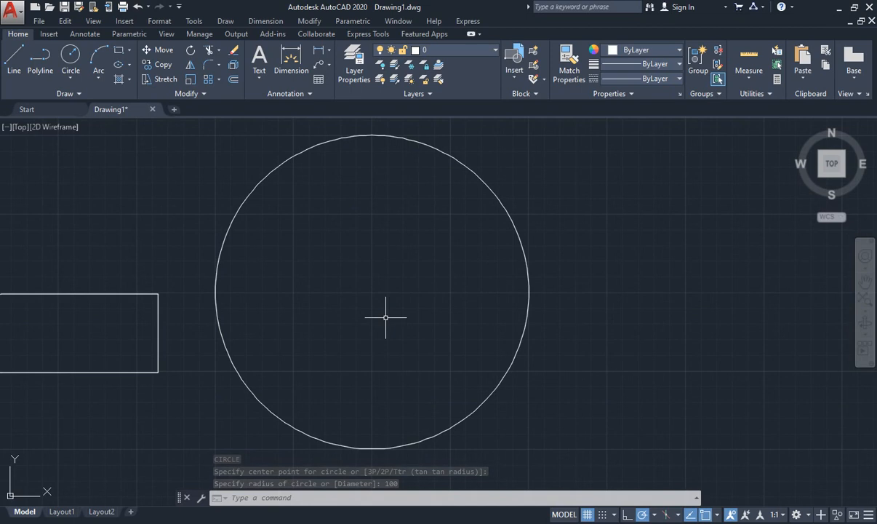
key(Escape)
key(Escape)
key(Escape)
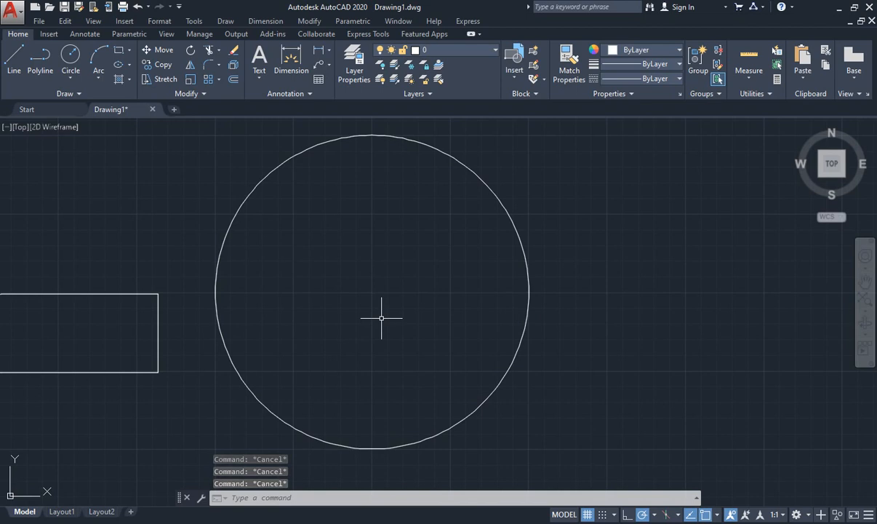
scroll(381, 318, down, 3)
scroll(490, 300, up, 2)
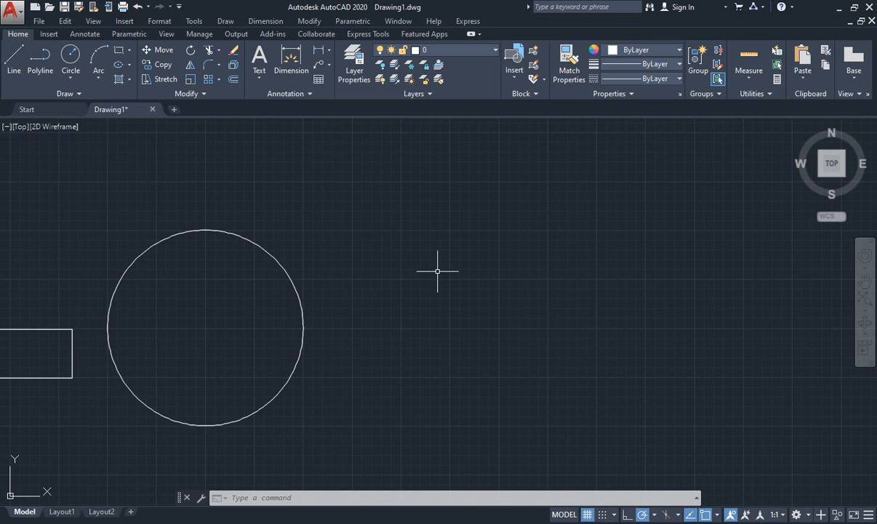
text(c)
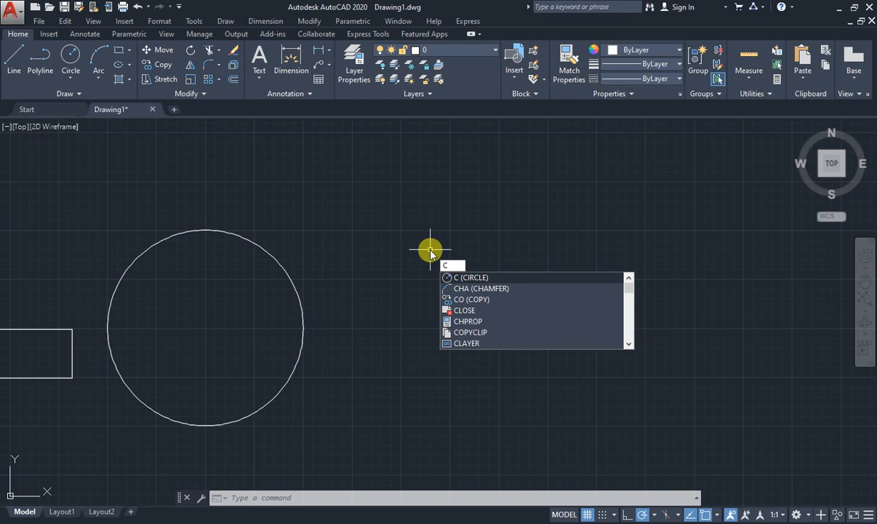
text(f)
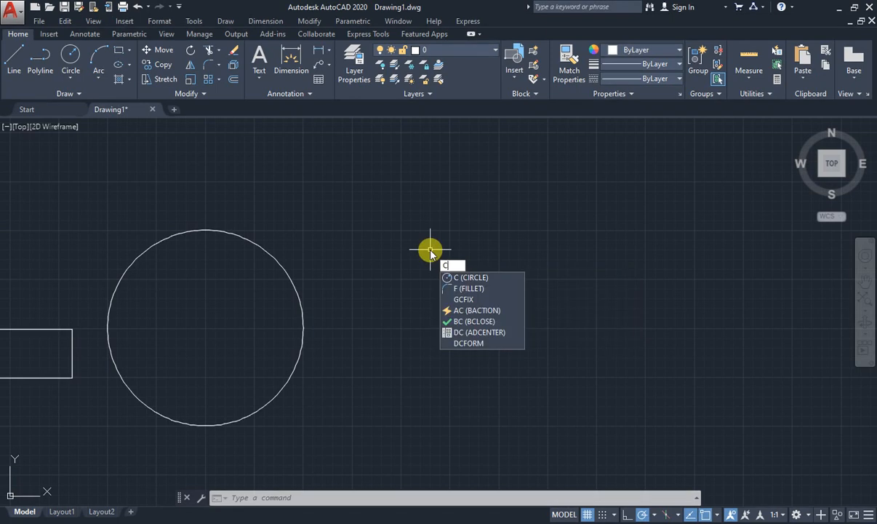
key(BackSpace)
text(d)
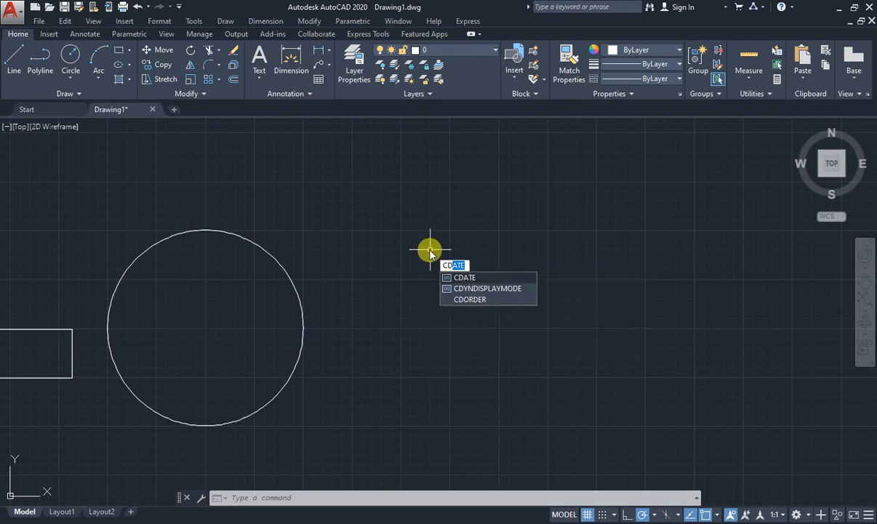
key(BackSpace)
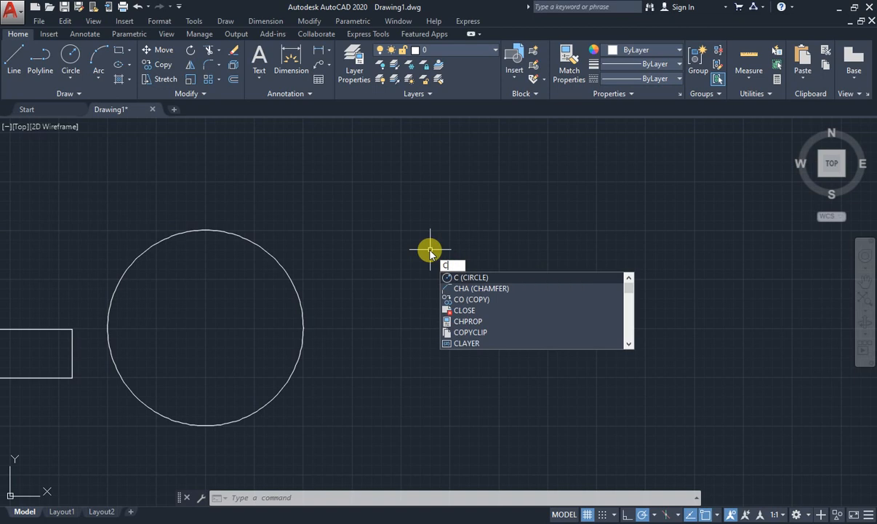
text(i)
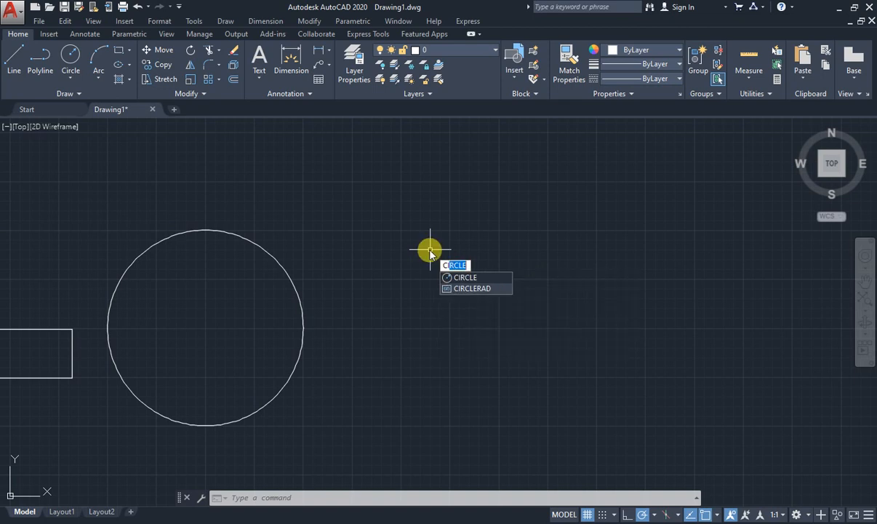
key(BackSpace)
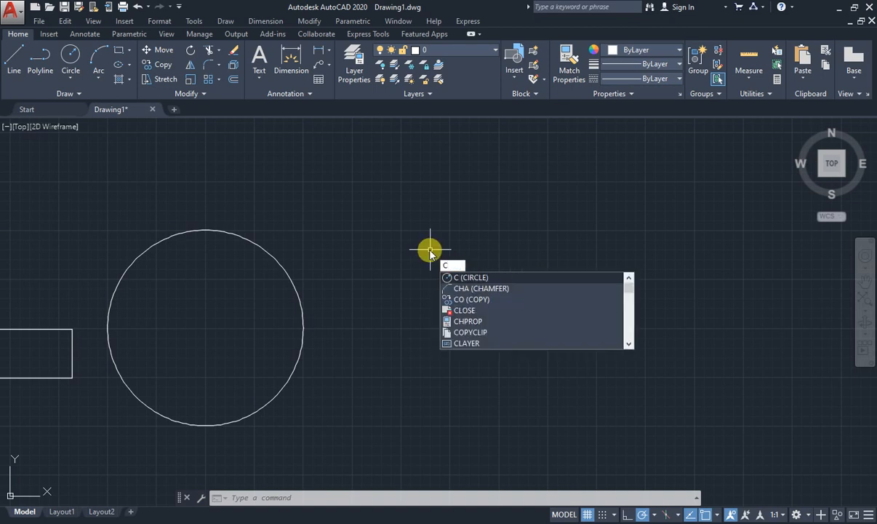
click(482, 277)
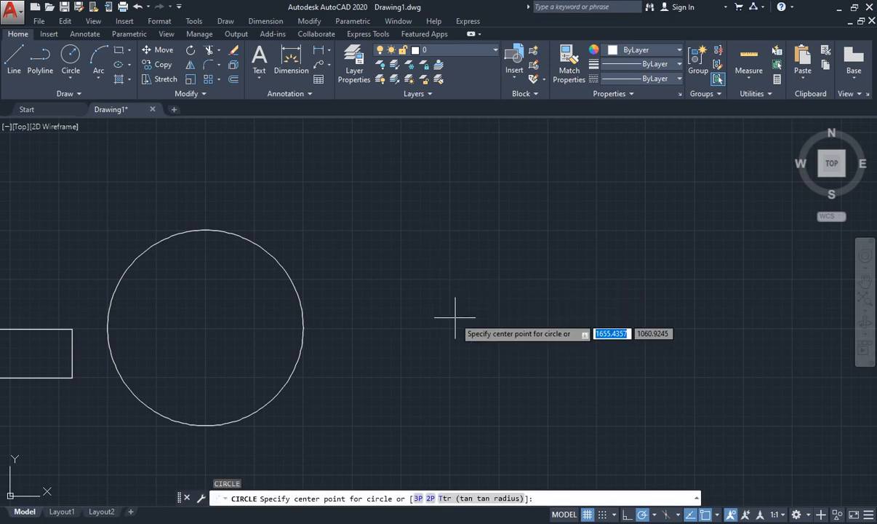
text(d)
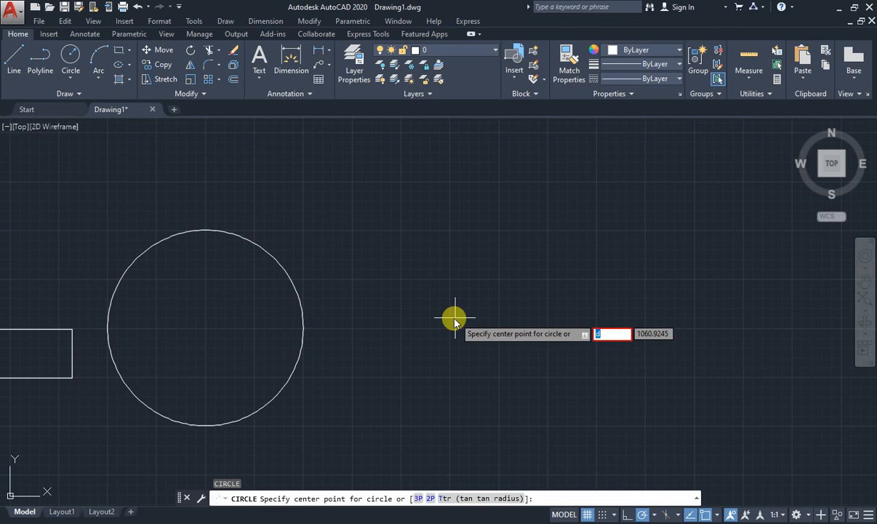
key(Escape)
key(Escape)
key(Escape)
key(Escape)
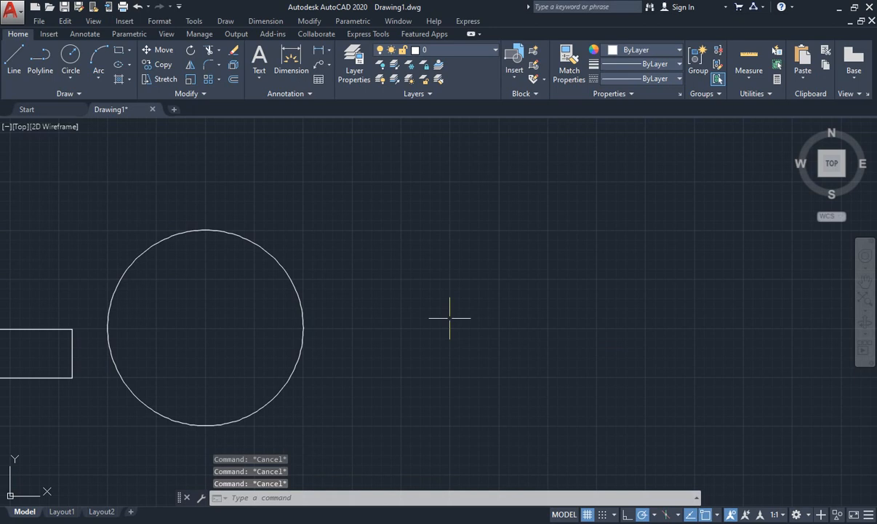
Draw a second circle by center and diameter, with a diameter of 150, to the right of the radius-100 circle.
click(71, 73)
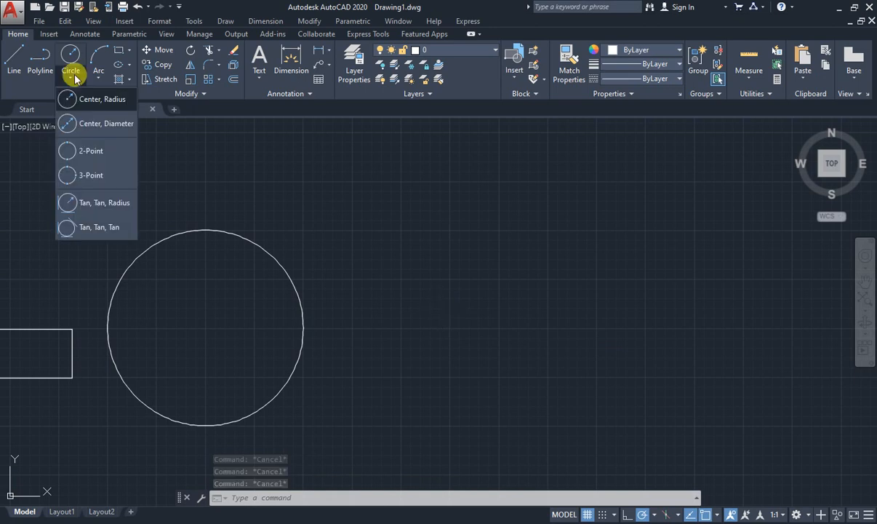
click(91, 129)
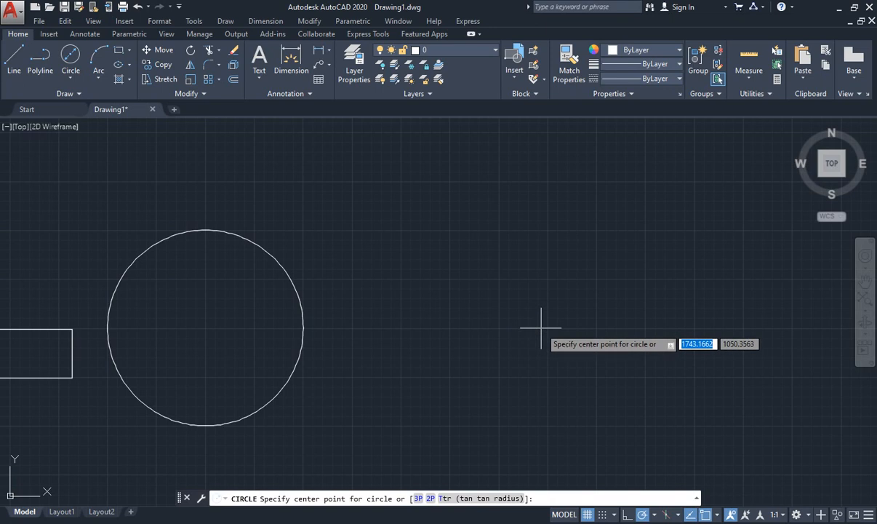
click(540, 327)
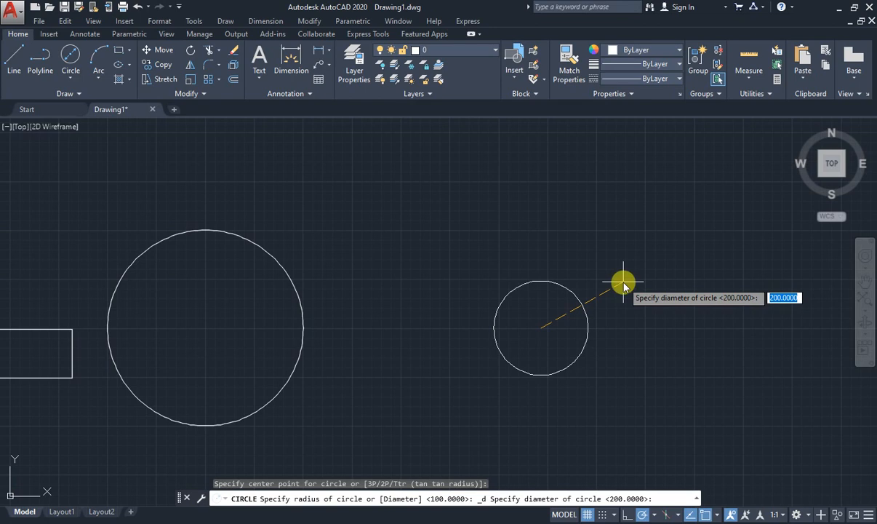
text(150)
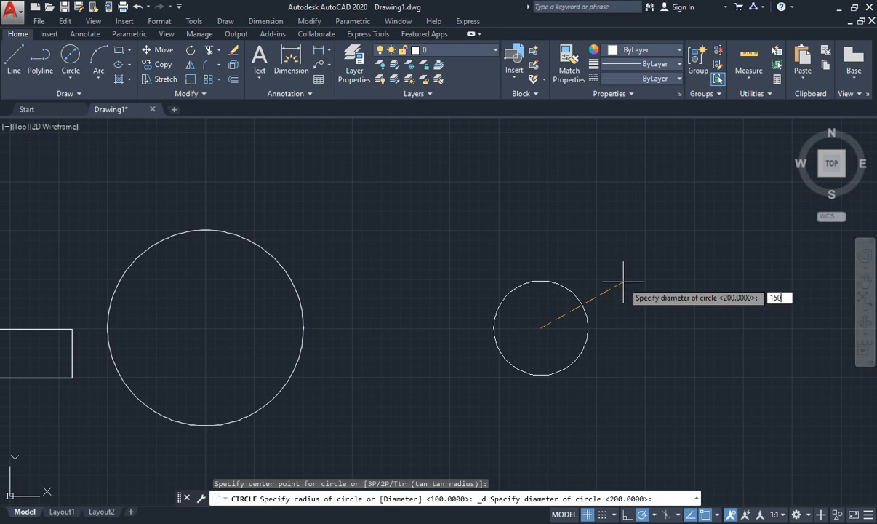
key(Return)
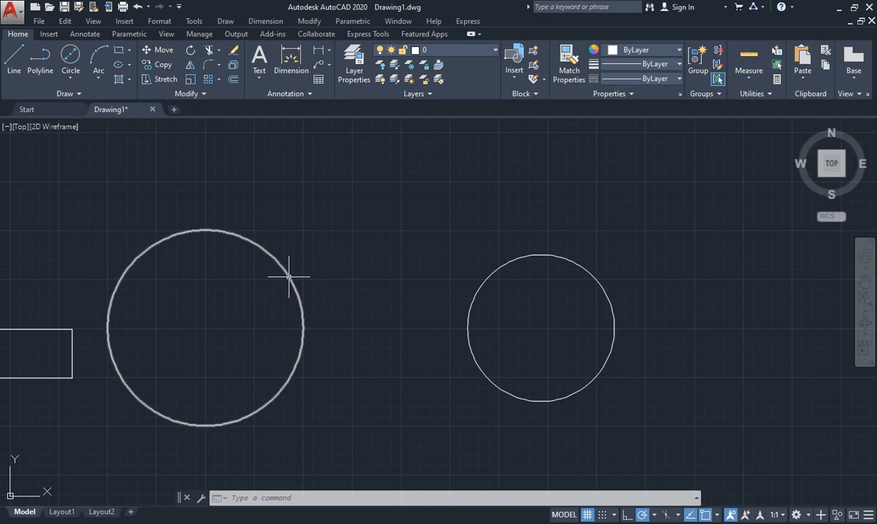
key(Escape)
key(Escape)
key(Escape)
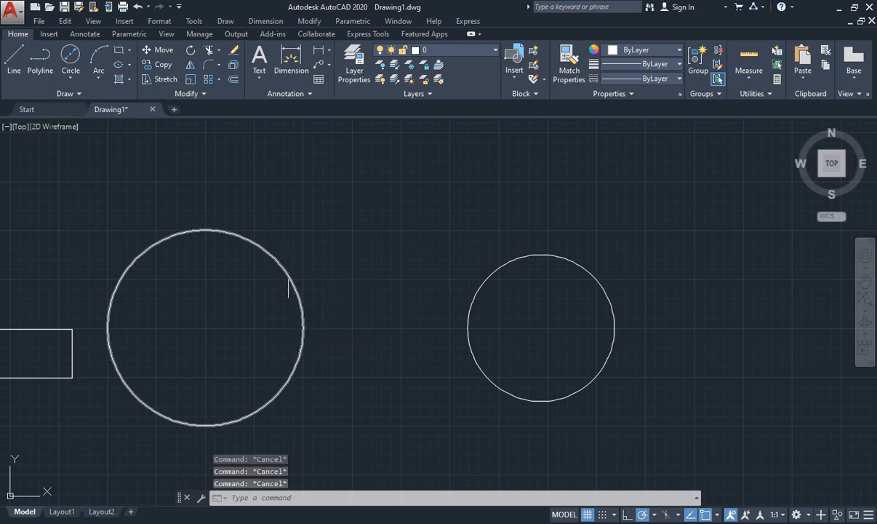
mouse_move(278, 259)
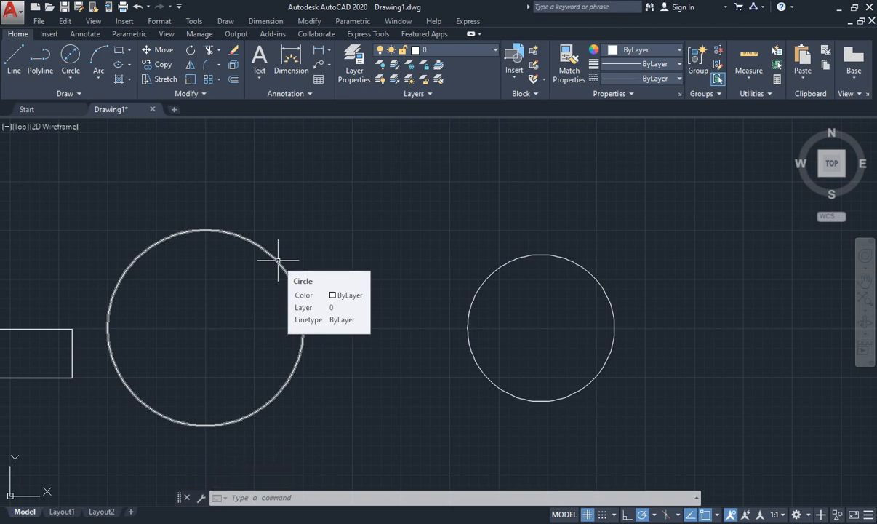
mouse_move(506, 263)
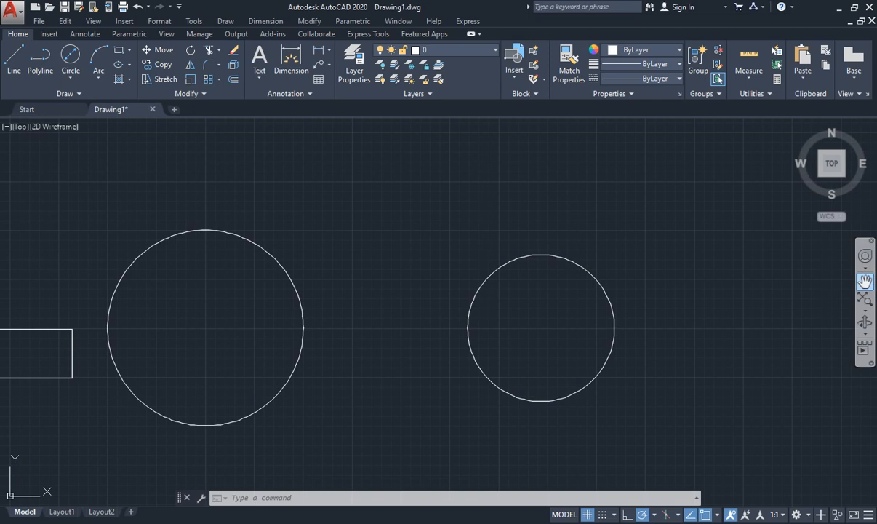
Bring the empty drawing area to the right of the 150-diameter circle into view.
click(865, 281)
drag(864, 236, 415, 293)
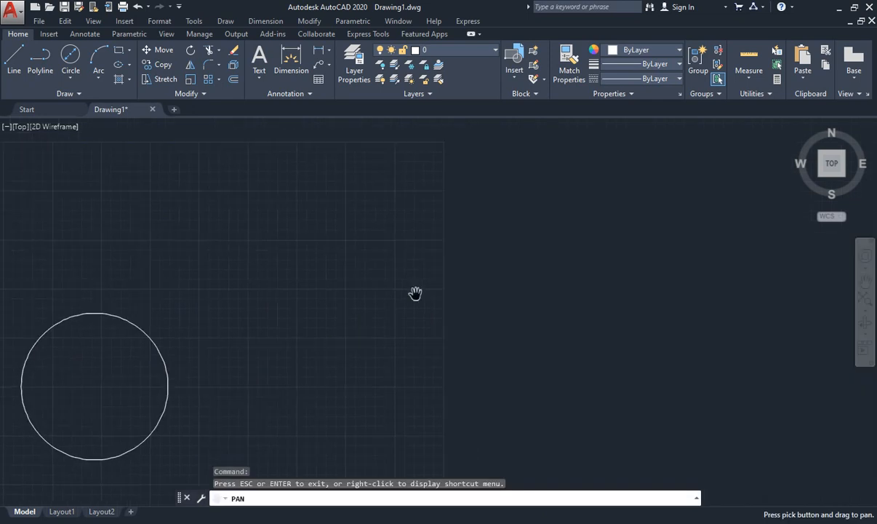
scroll(415, 293, down, 5)
scroll(415, 293, down, 2)
scroll(474, 300, up, 4)
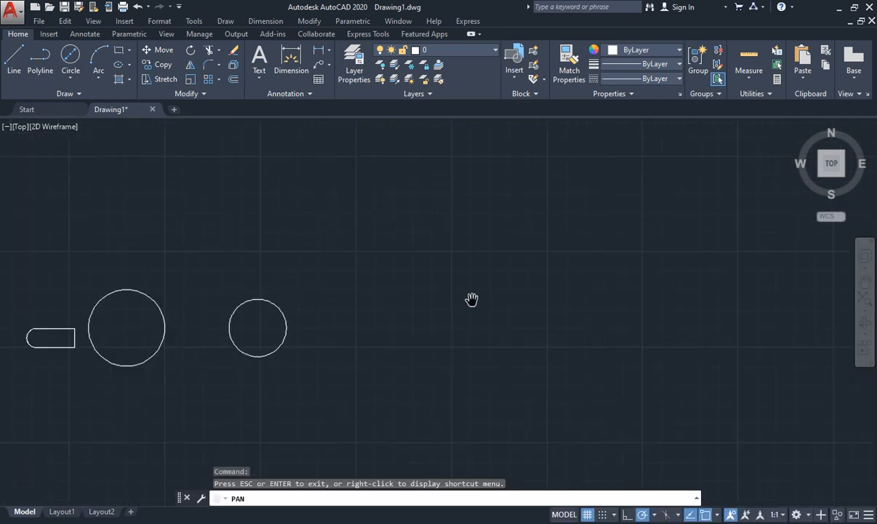
drag(443, 327, 402, 332)
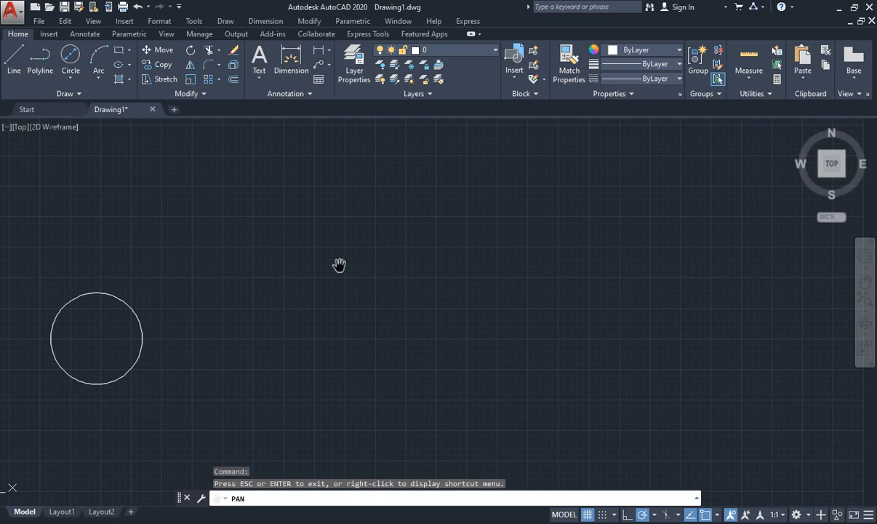
key(Escape)
key(Escape)
key(Escape)
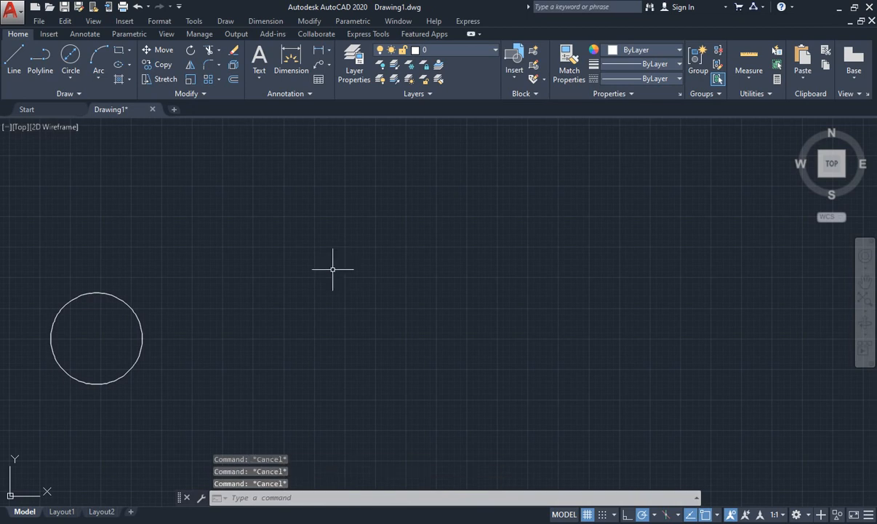
click(309, 290)
text(c)
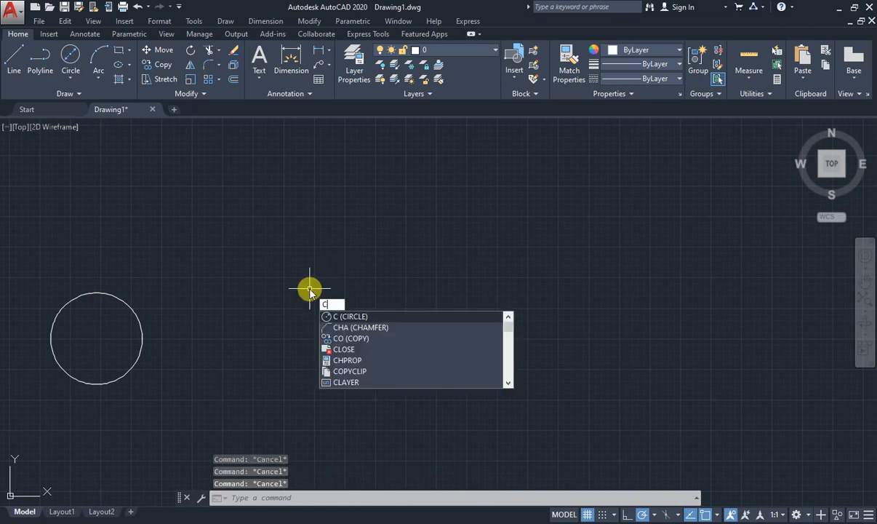
key(Return)
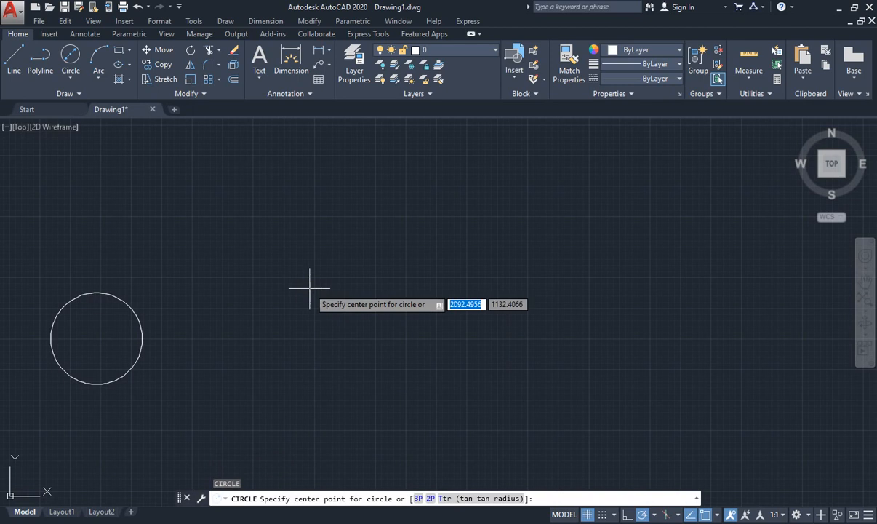
click(288, 507)
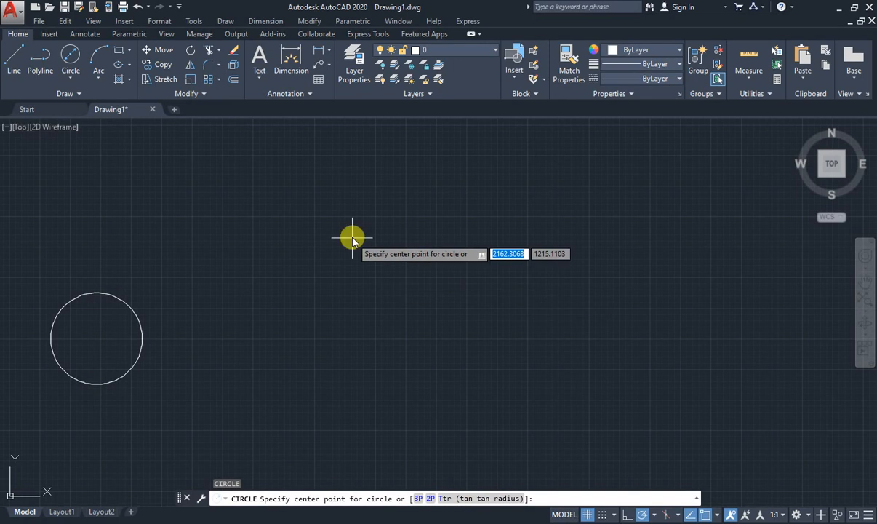
text(2p)
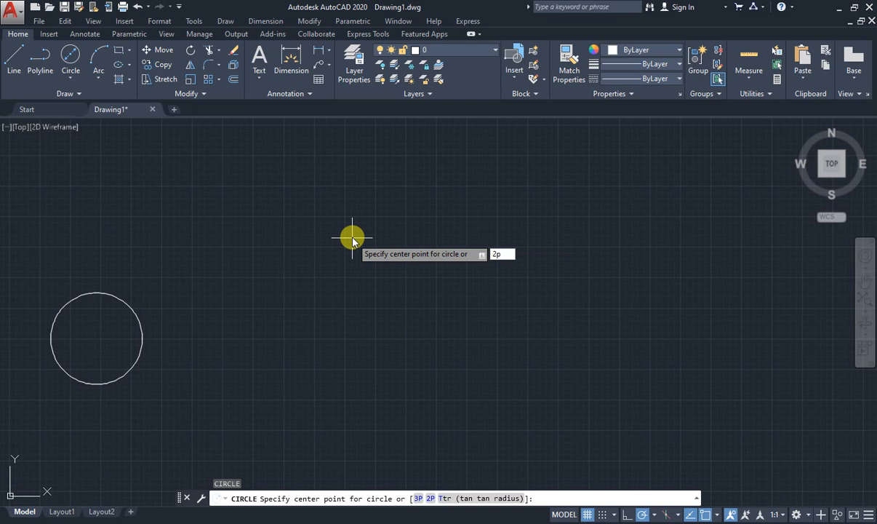
key(Return)
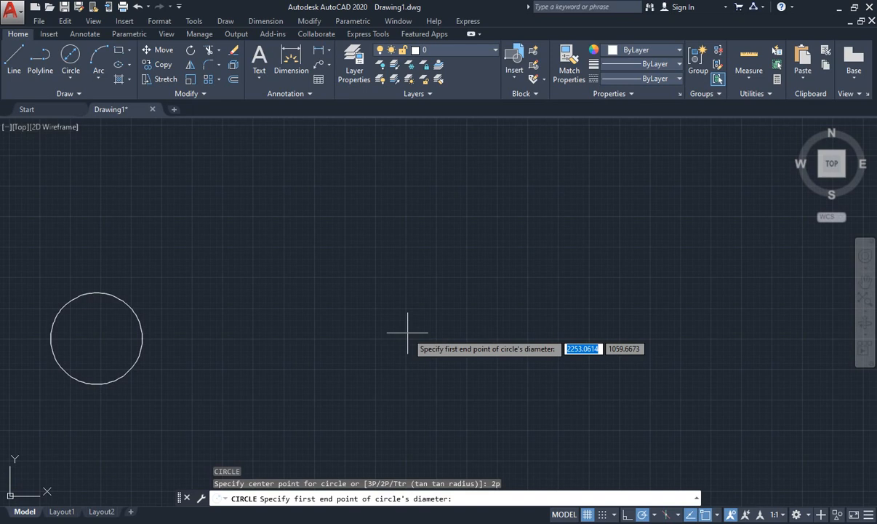
key(Escape)
key(Escape)
key(Escape)
Draw a horizontal line 120 long in the empty space to the right of the 150-diameter circle.
click(22, 66)
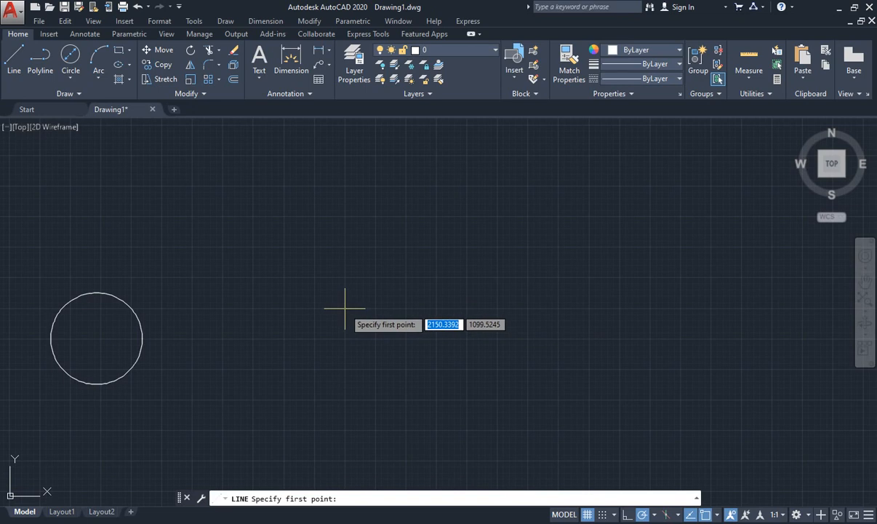
click(345, 308)
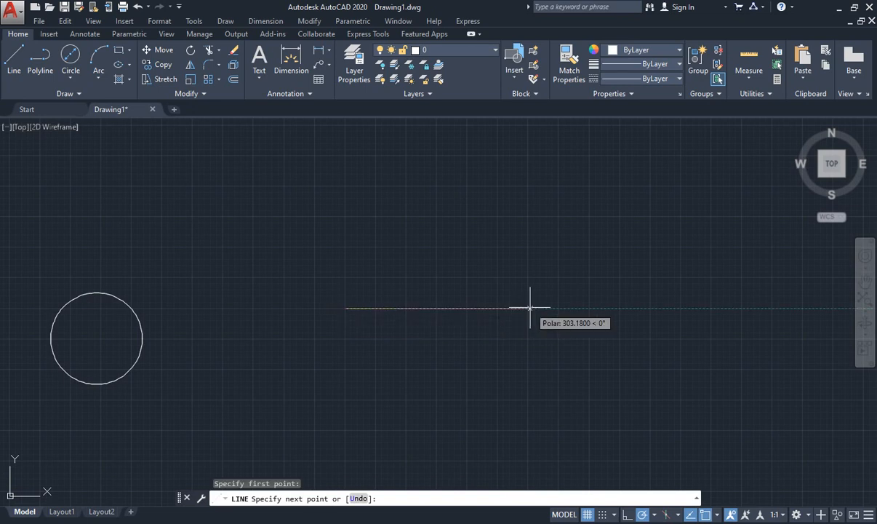
text(12)
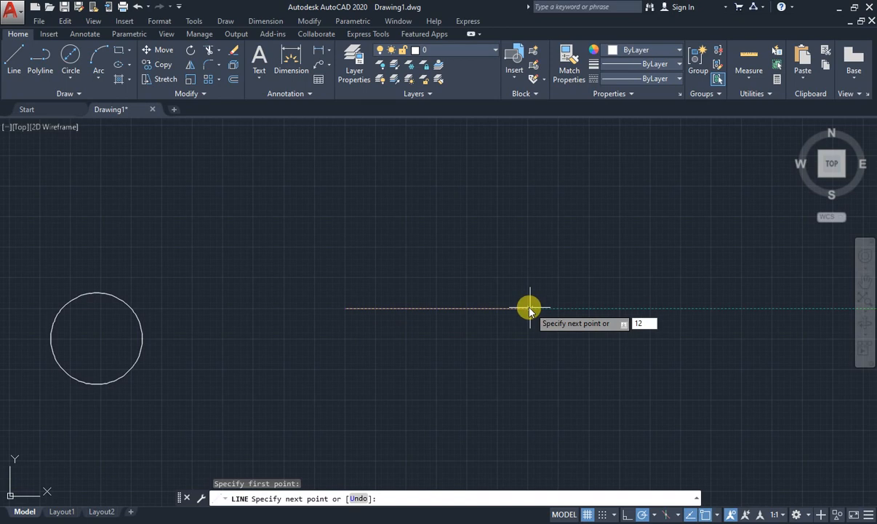
text(0)
key(Return)
key(Escape)
scroll(381, 337, down, 2)
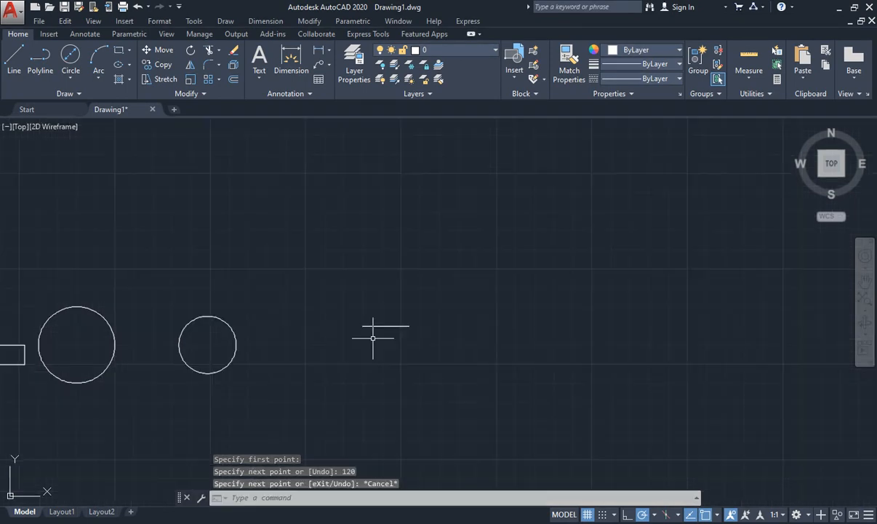
scroll(371, 336, up, 2)
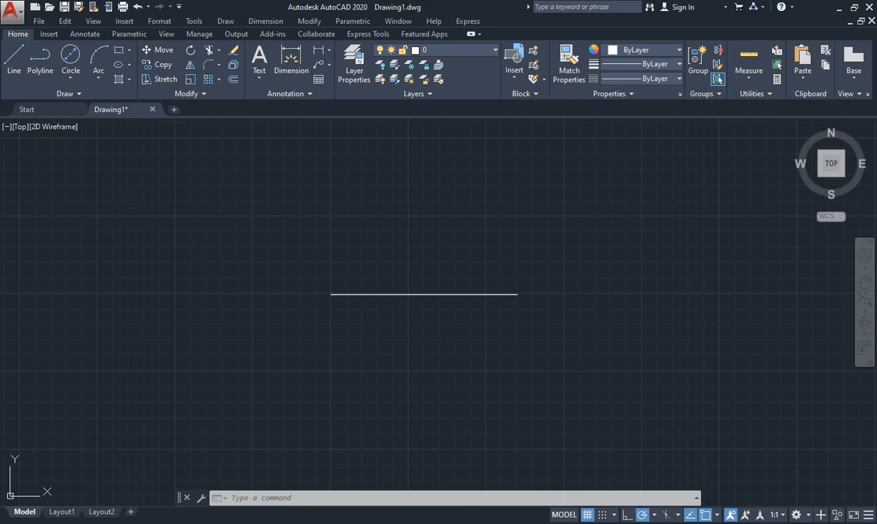
Draw a two-point (2P) circle using the two endpoints of the 120-long horizontal line as its diameter.
key(Escape)
key(Escape)
key(Escape)
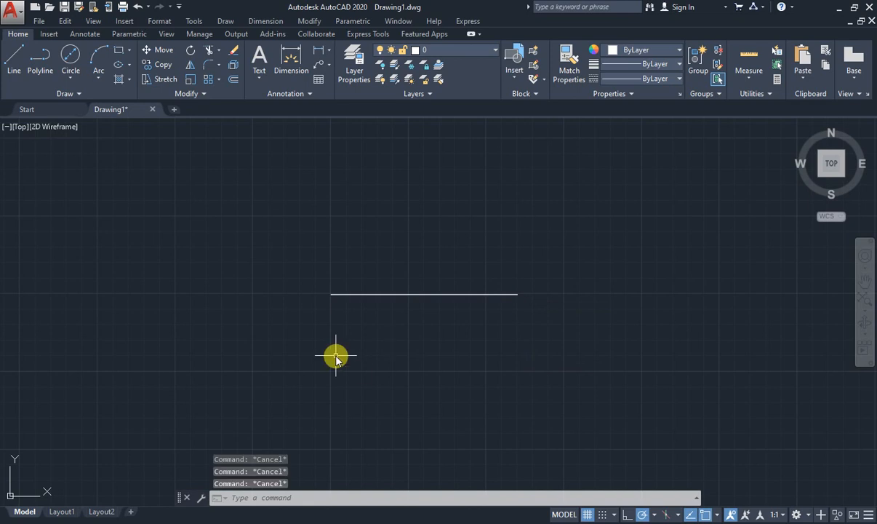
text(c)
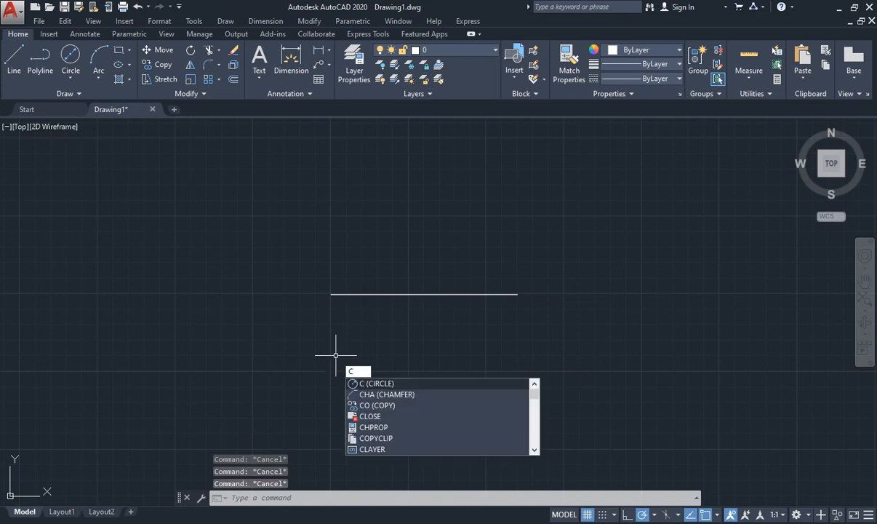
key(Return)
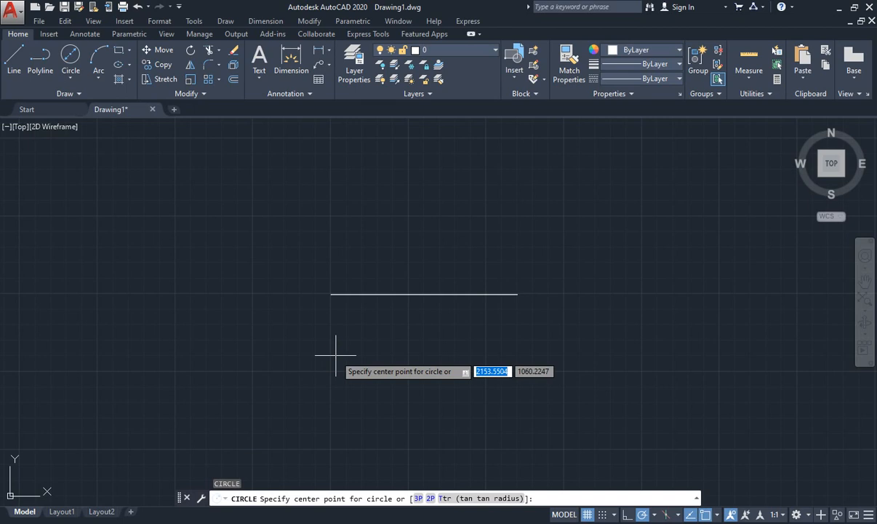
text(2p)
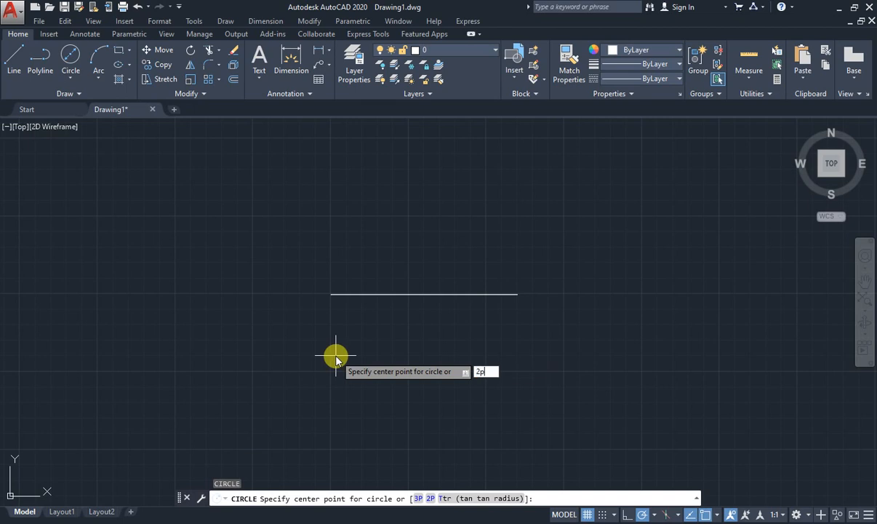
key(Return)
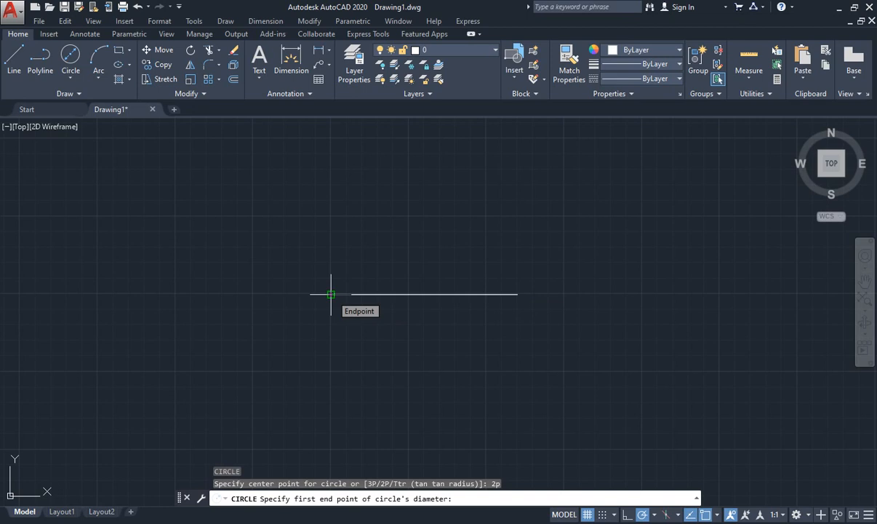
click(330, 294)
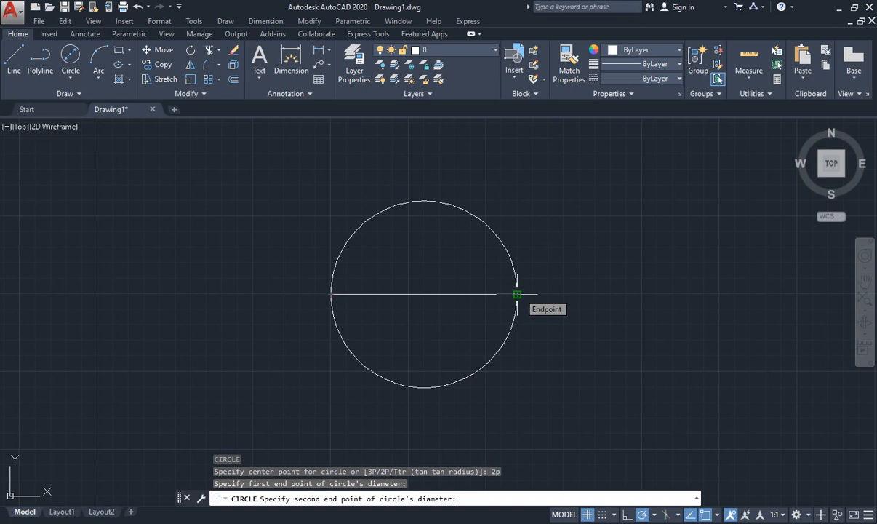
click(517, 295)
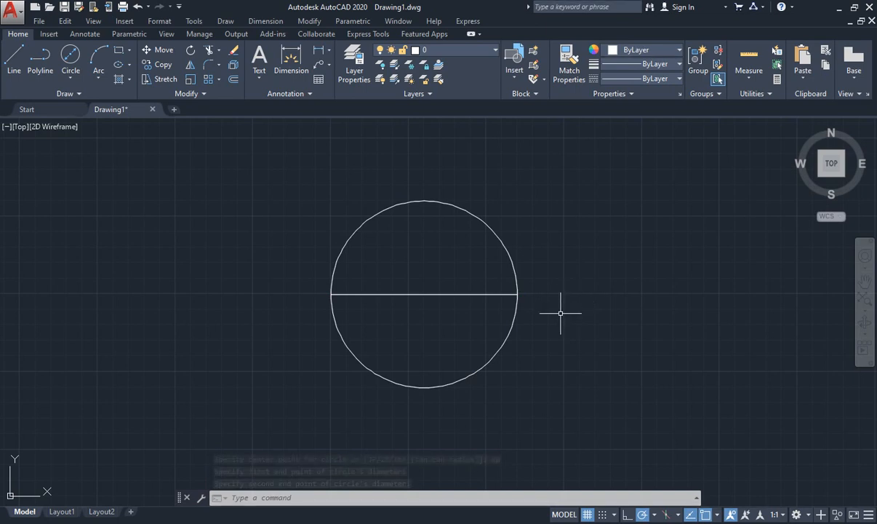
key(Escape)
key(Escape)
key(Escape)
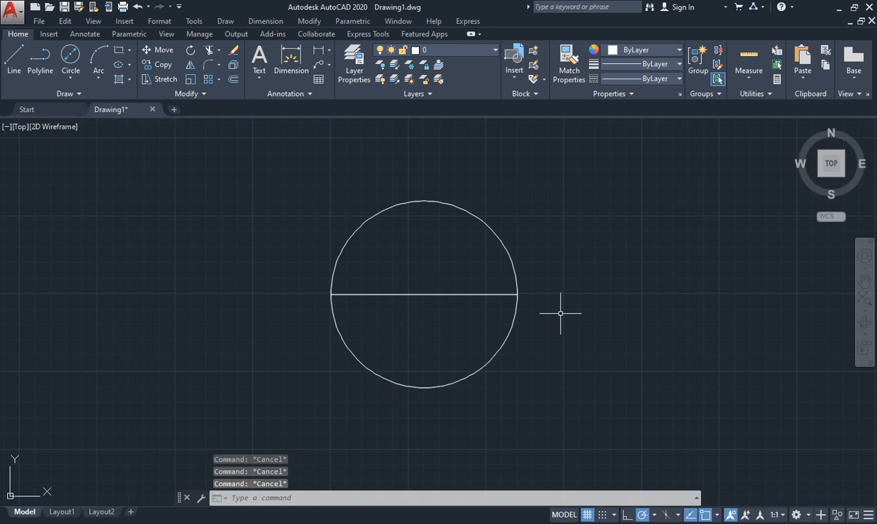
Draw a closed triangle with Line below the circles, with a vertical left side, a lower side about 130 and an upper side about 123 long.
scroll(560, 313, down, 5)
scroll(561, 384, up, 5)
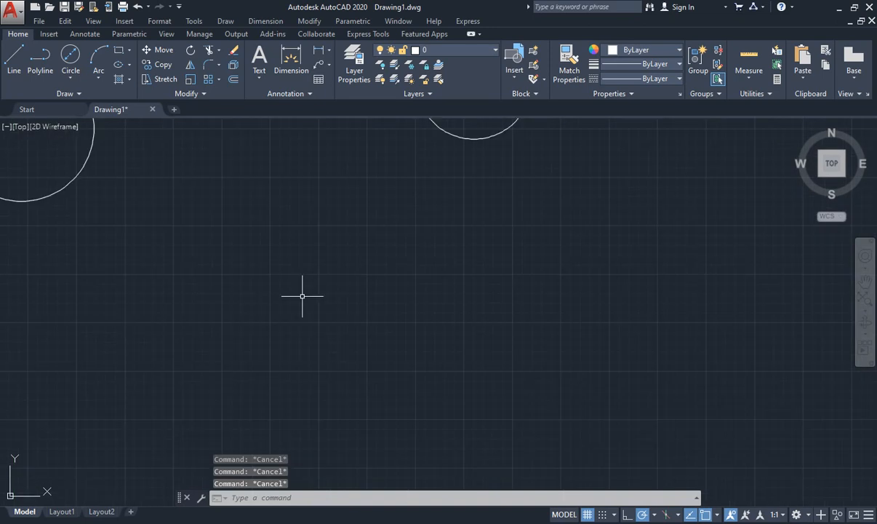
click(16, 58)
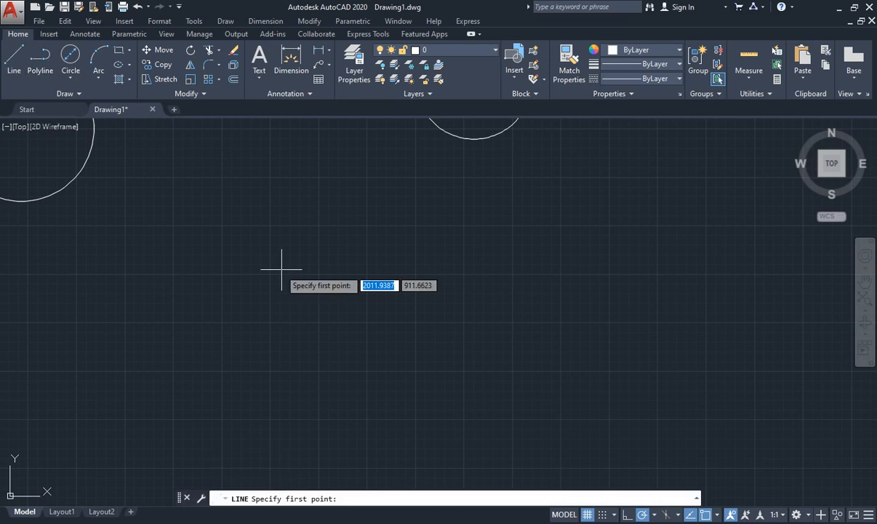
click(271, 224)
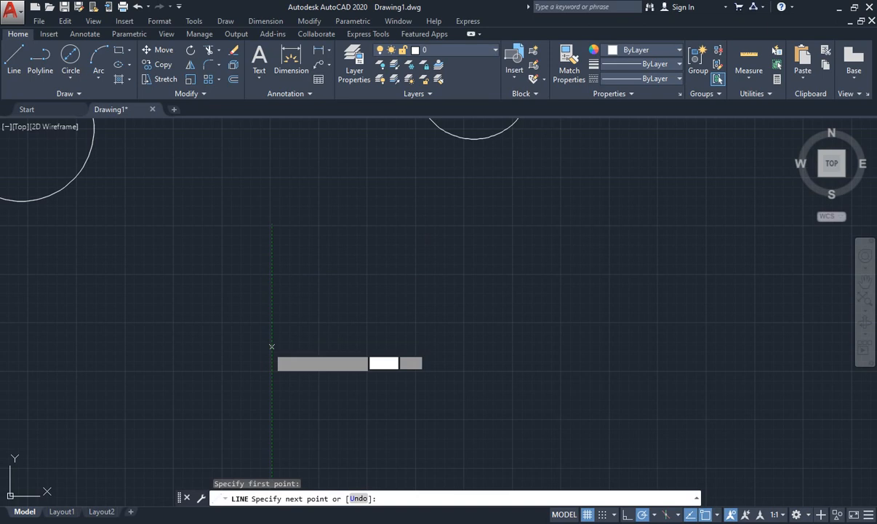
click(271, 346)
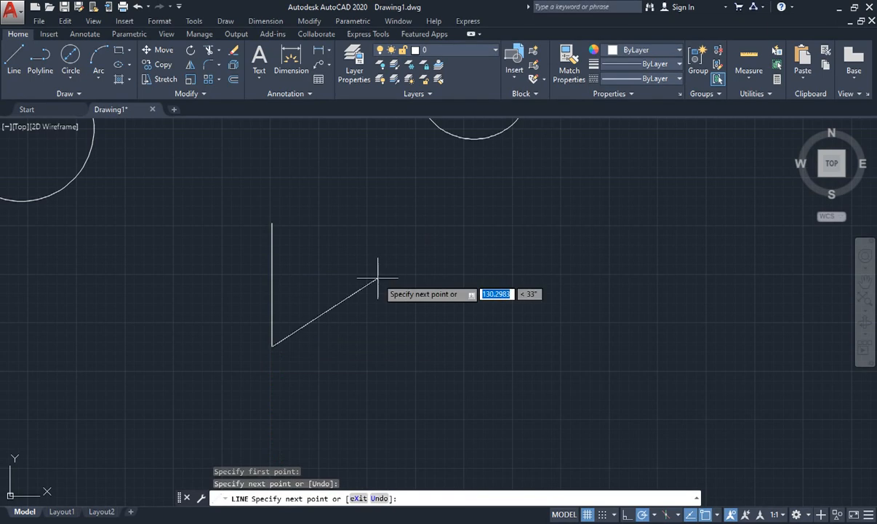
click(377, 277)
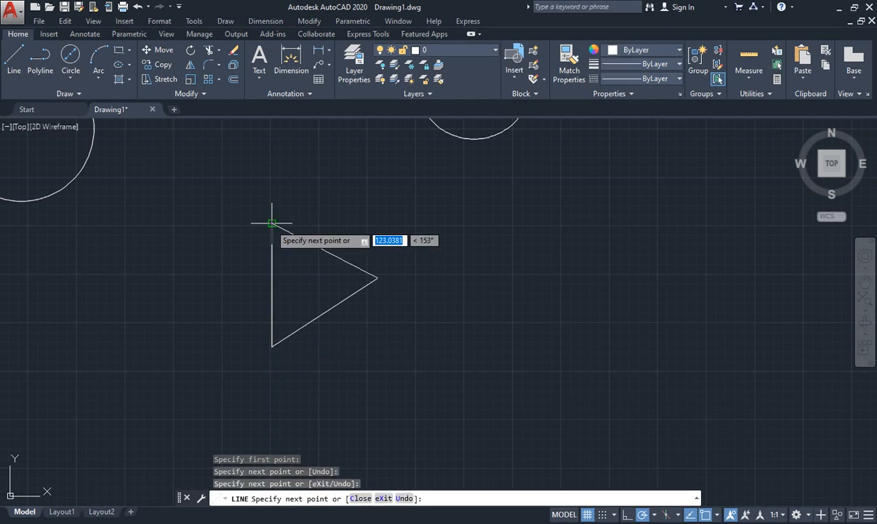
click(271, 223)
key(Escape)
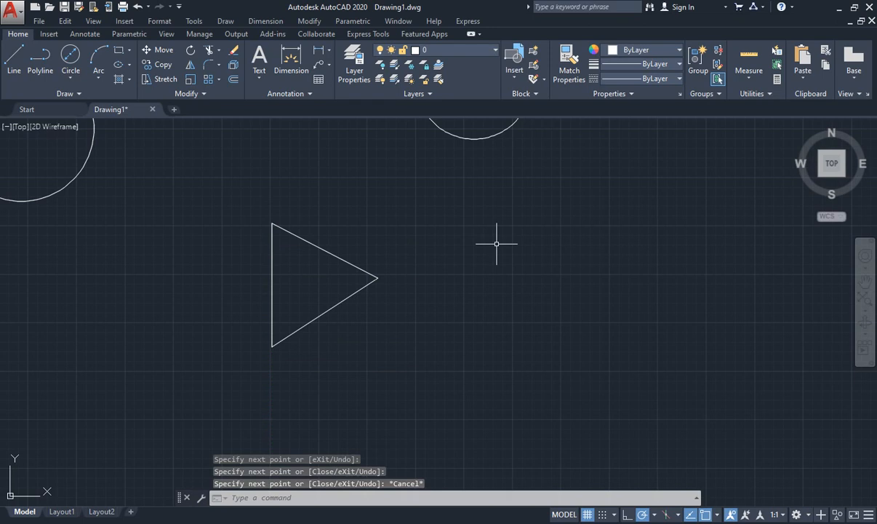
key(Escape)
key(Escape)
key(Escape)
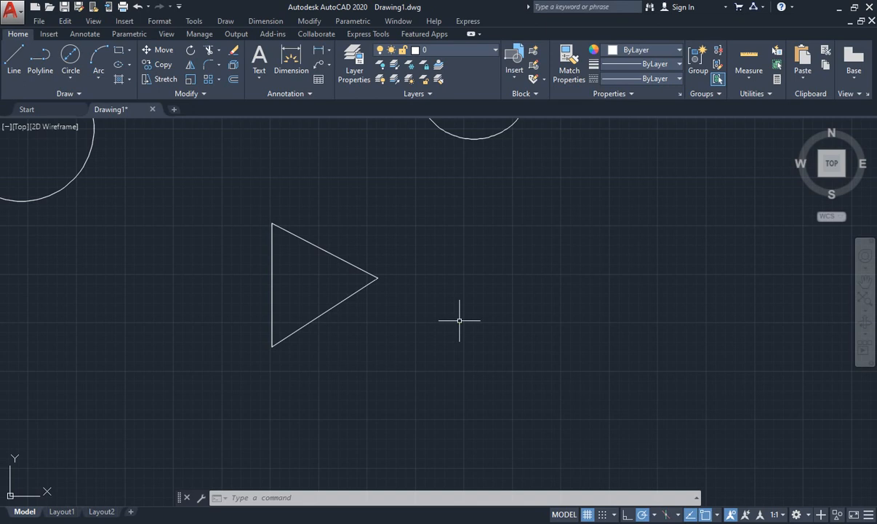
Draw a three-point (3P) circle through the three corners of the triangle.
key(Escape)
key(Escape)
key(Escape)
text(c)
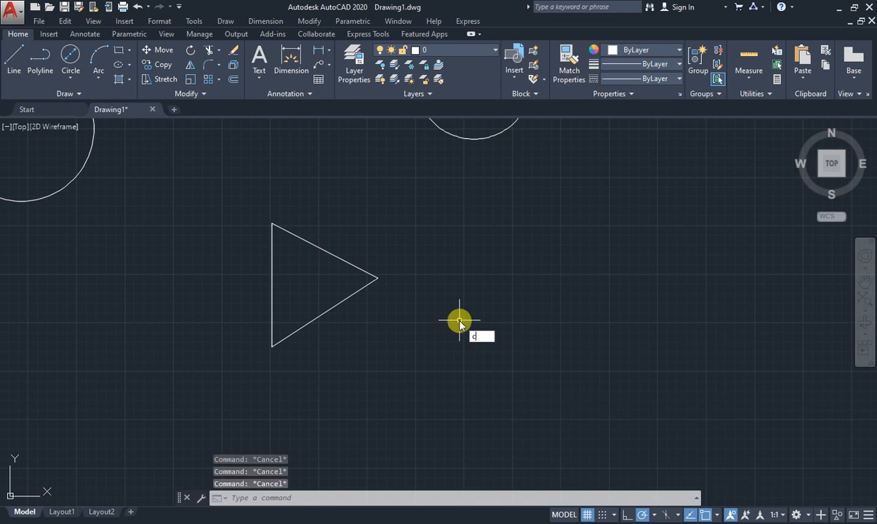
key(Return)
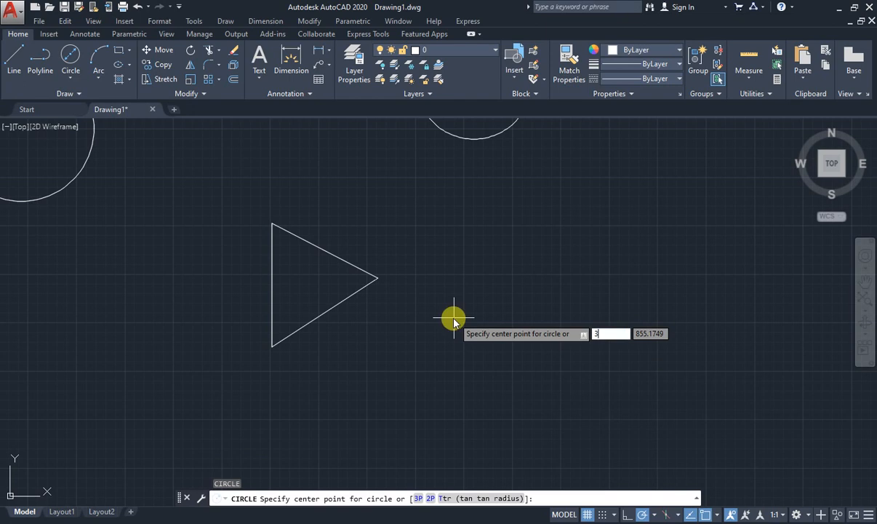
text(3p)
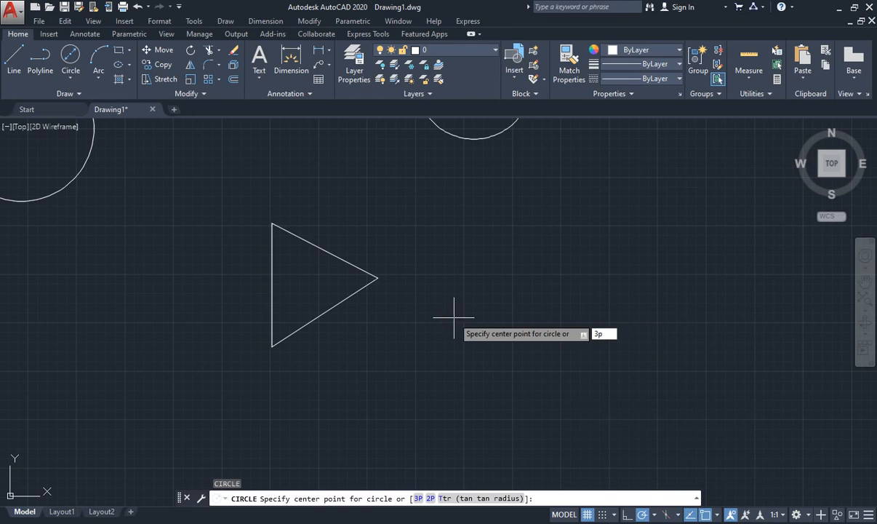
key(Return)
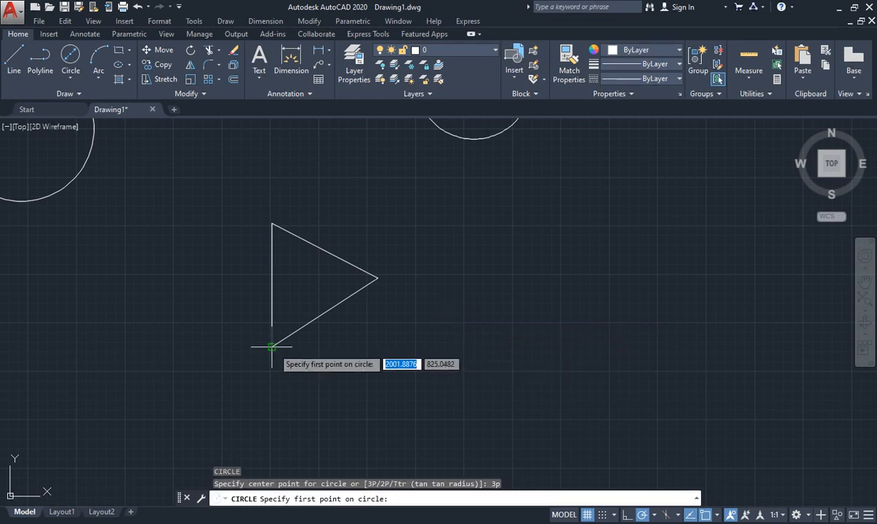
click(272, 345)
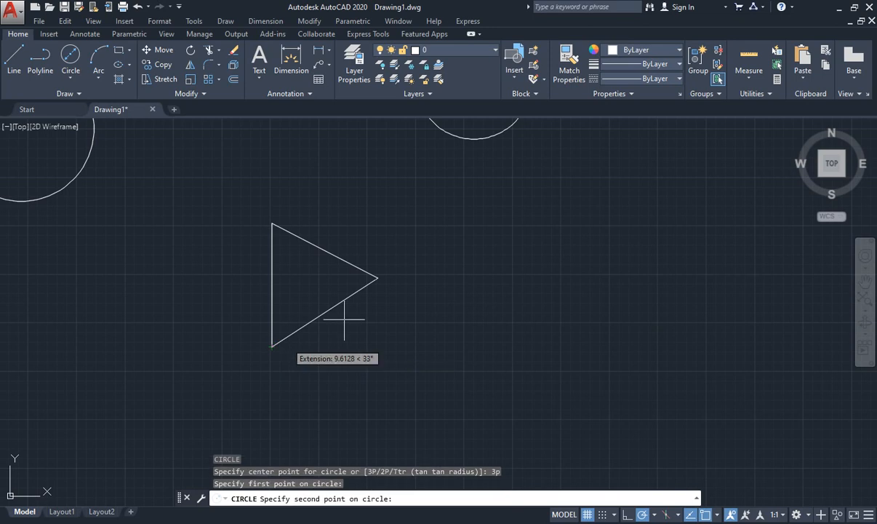
click(376, 278)
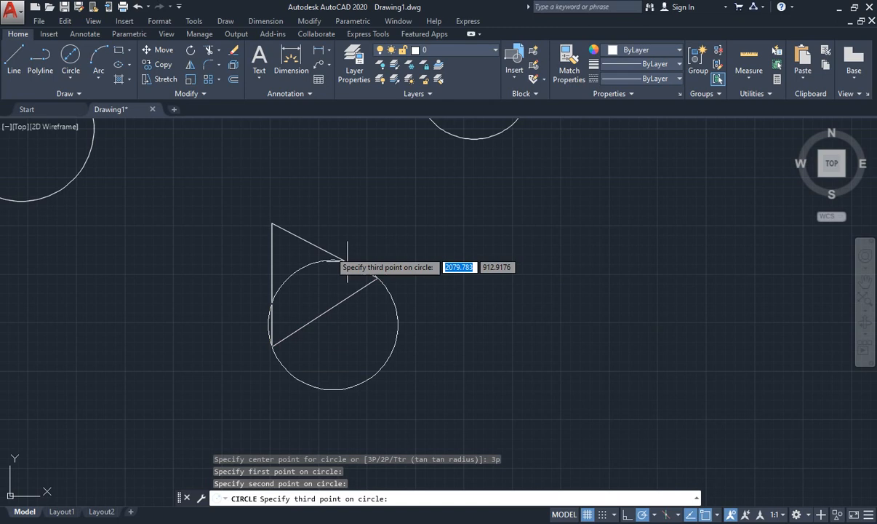
click(271, 222)
key(Escape)
key(Escape)
key(Escape)
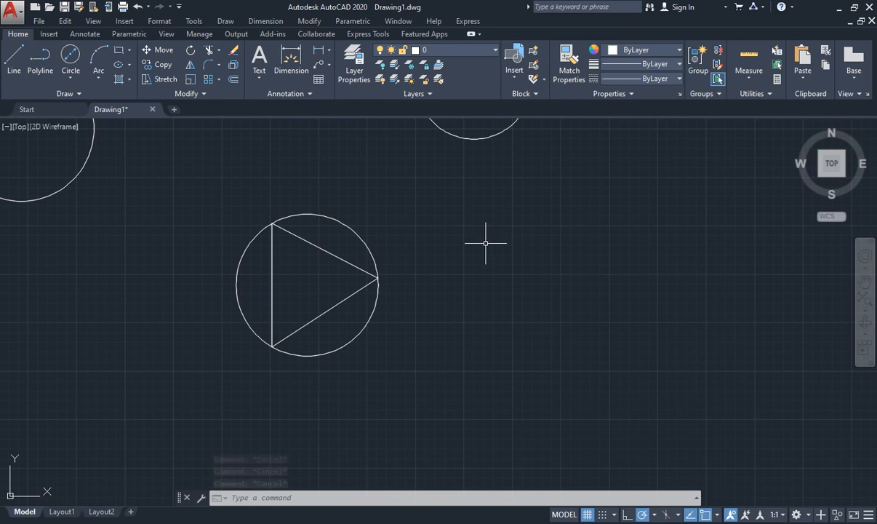
scroll(486, 244, down, 3)
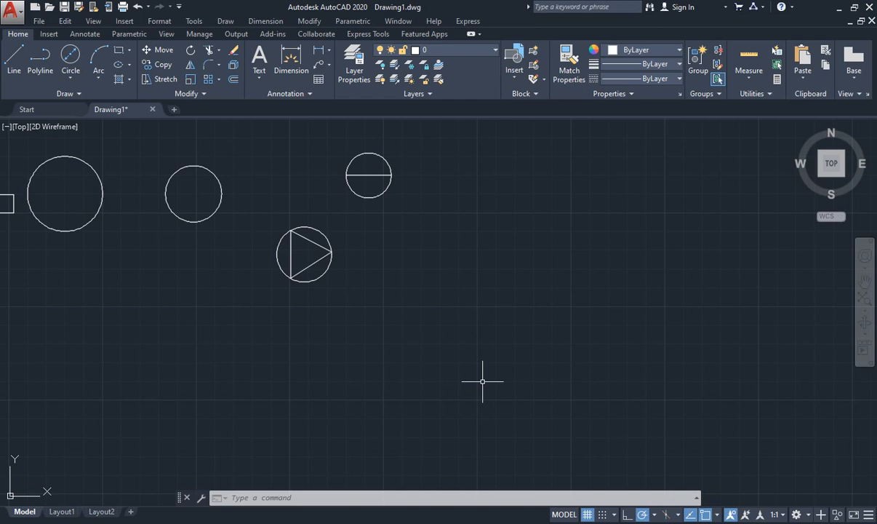
scroll(478, 378, up, 4)
scroll(478, 377, down, 4)
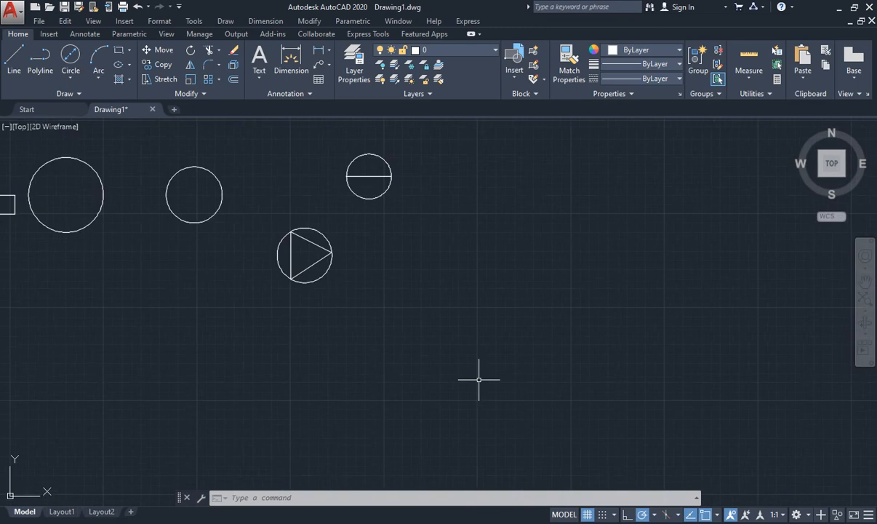
scroll(608, 269, up, 2)
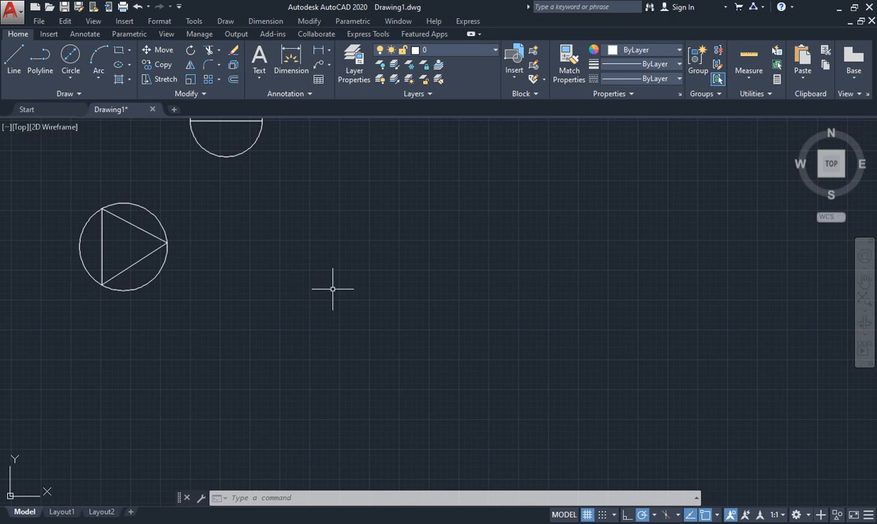
Draw a closed right triangle with Line to the right of the circumscribed triangle, with vertical and horizontal legs each 100 long.
click(19, 62)
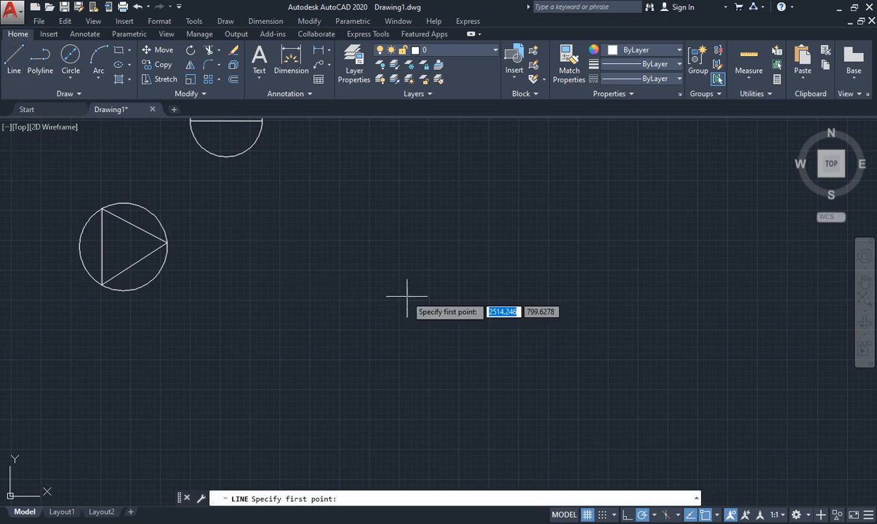
click(333, 253)
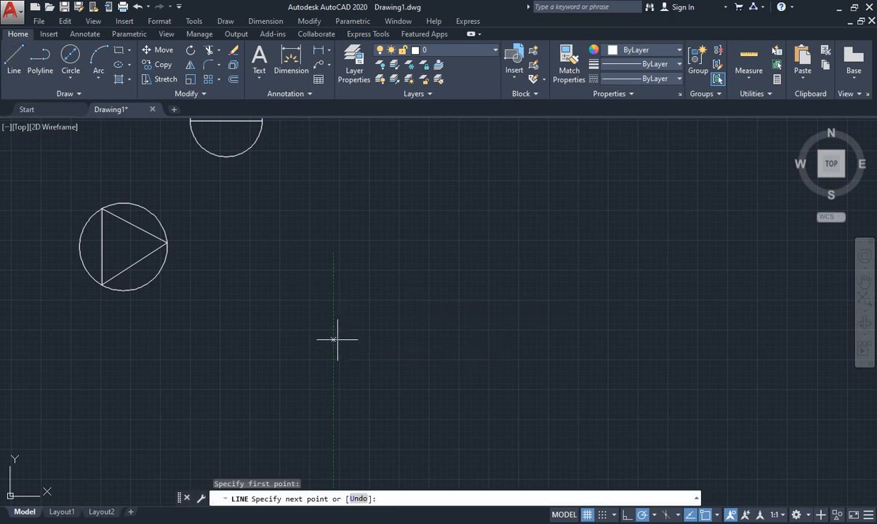
text(100)
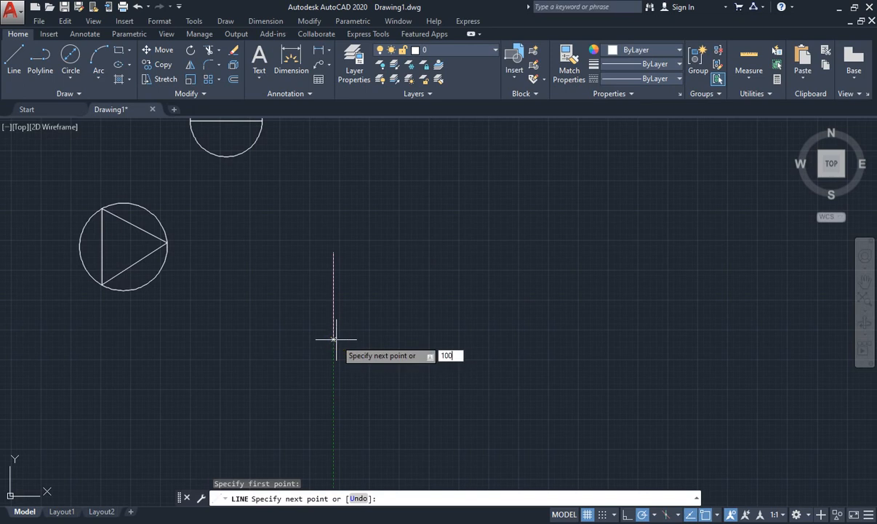
key(Return)
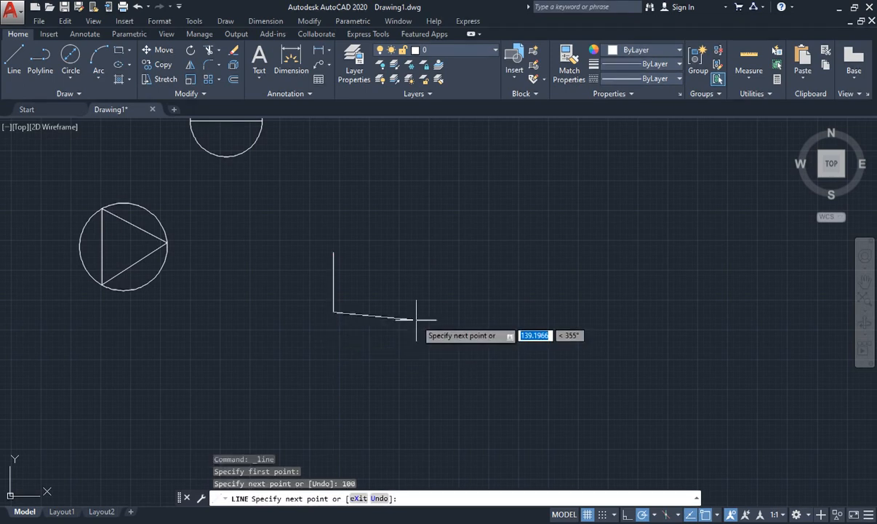
text(100)
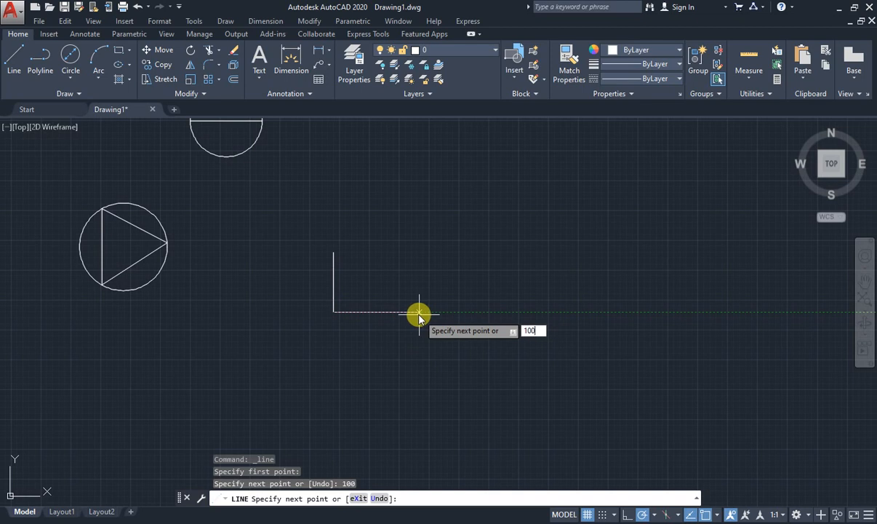
key(Return)
scroll(345, 273, up, 2)
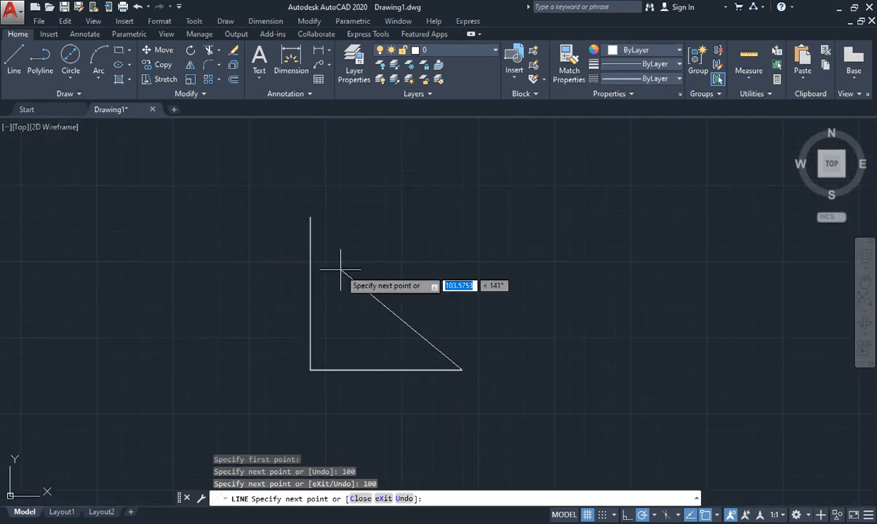
scroll(341, 270, up, 2)
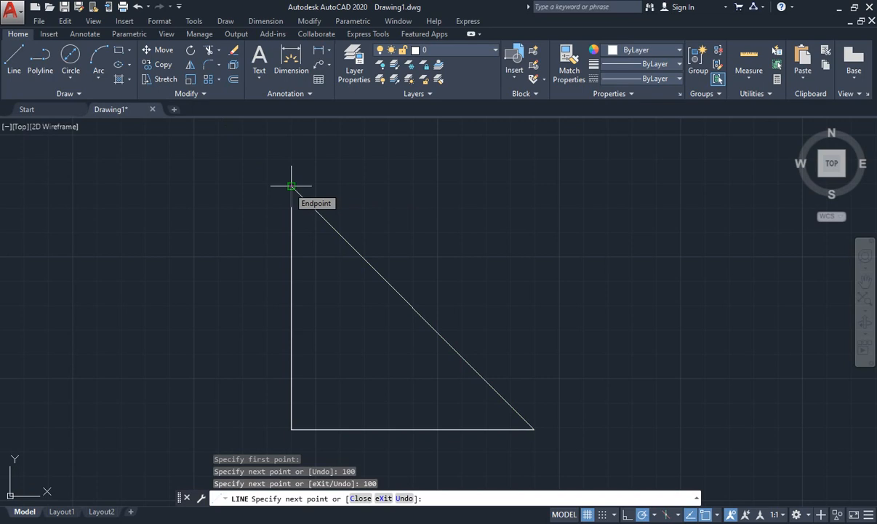
click(291, 185)
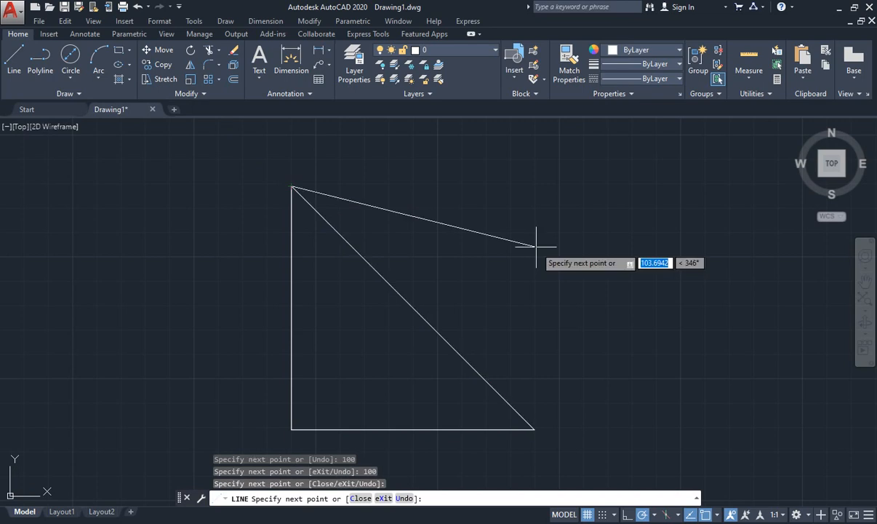
key(Escape)
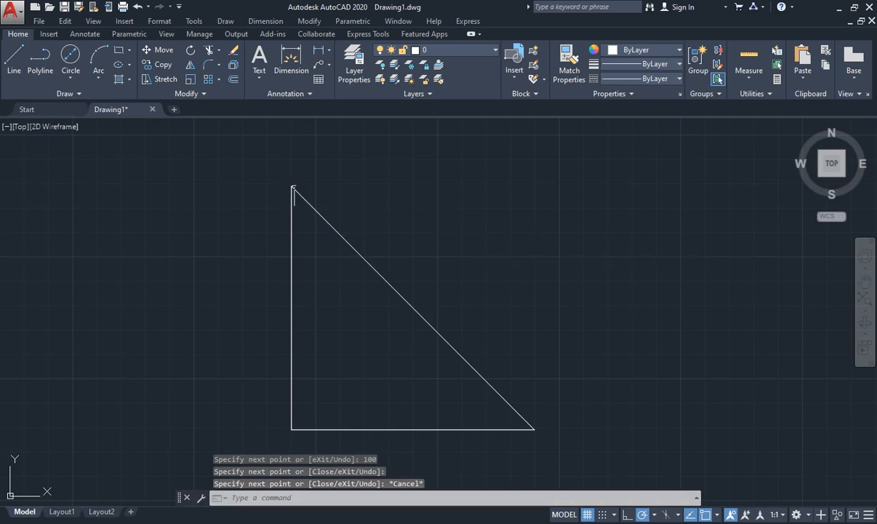
key(Escape)
key(Escape)
key(Escape)
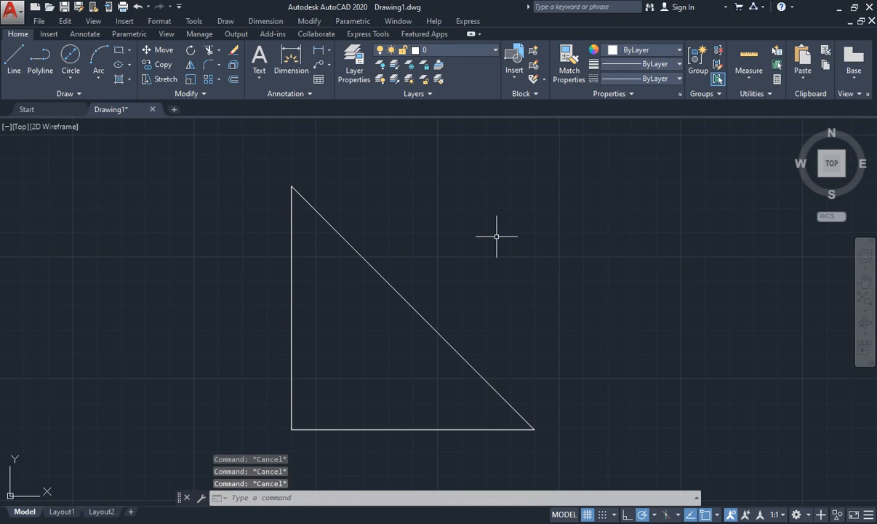
Draw a tangent-tangent-radius (Ttr) circle of radius 40 touching the vertical and horizontal legs of the right triangle.
text(c)
key(Return)
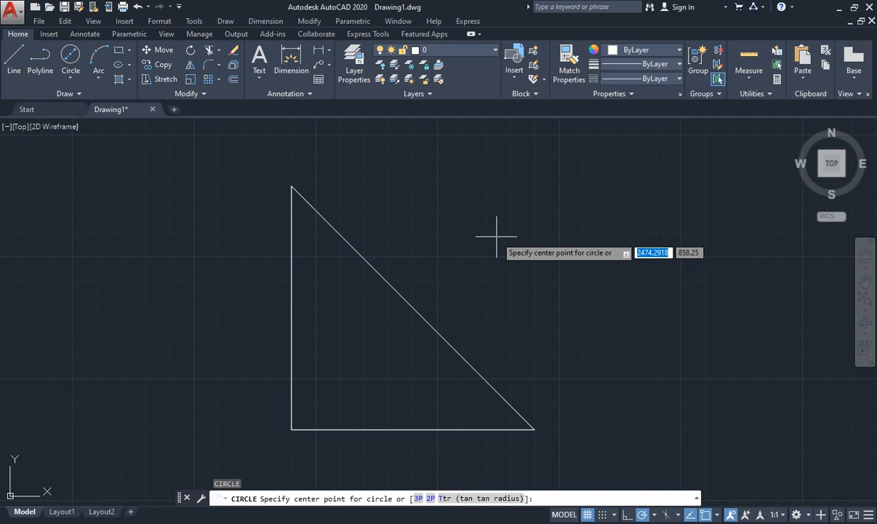
text(tt)
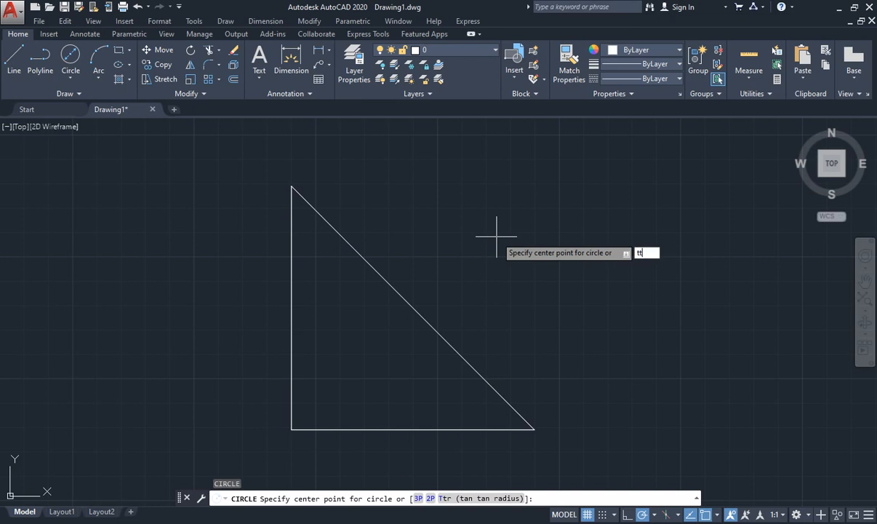
text(r)
key(Return)
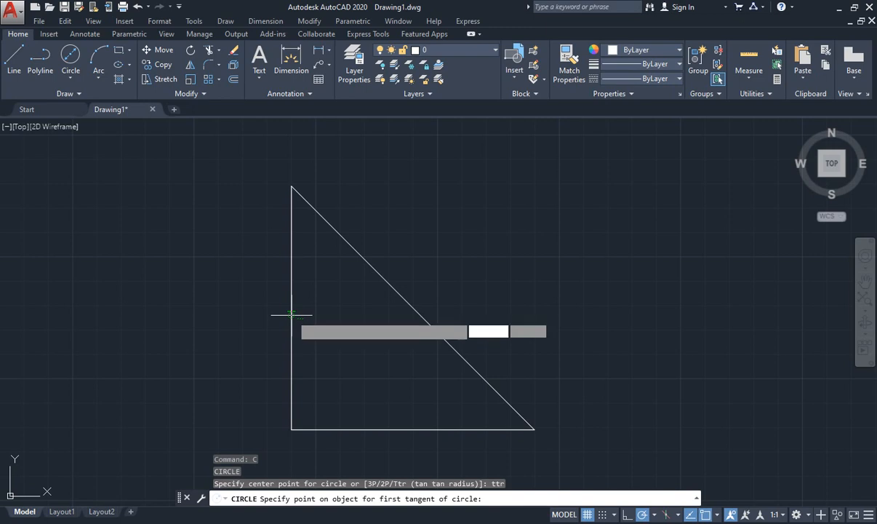
click(291, 314)
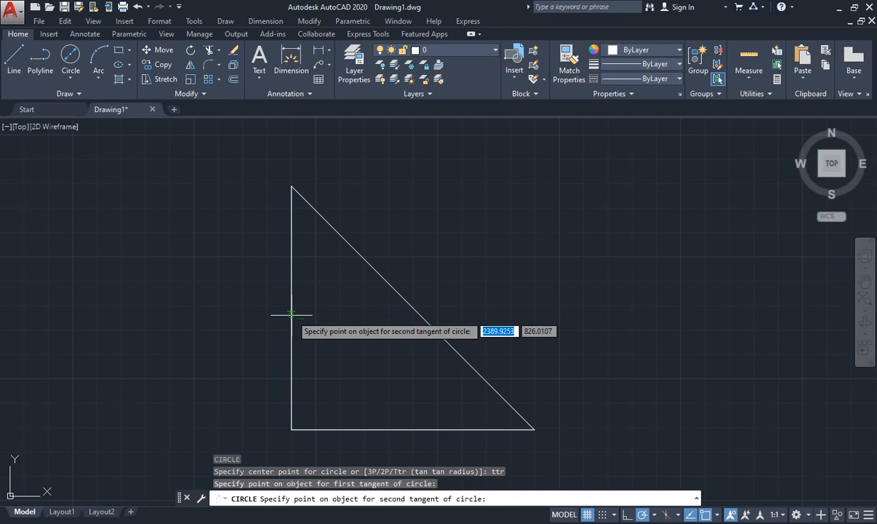
click(384, 426)
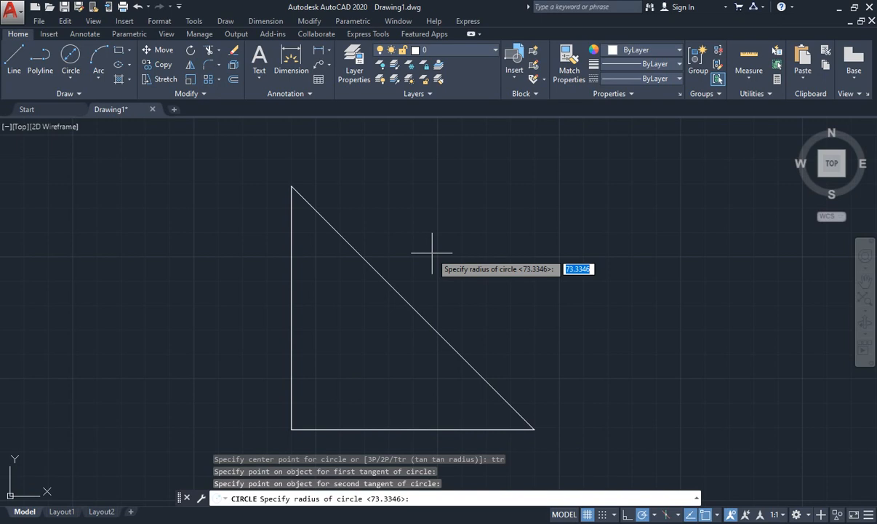
text(40)
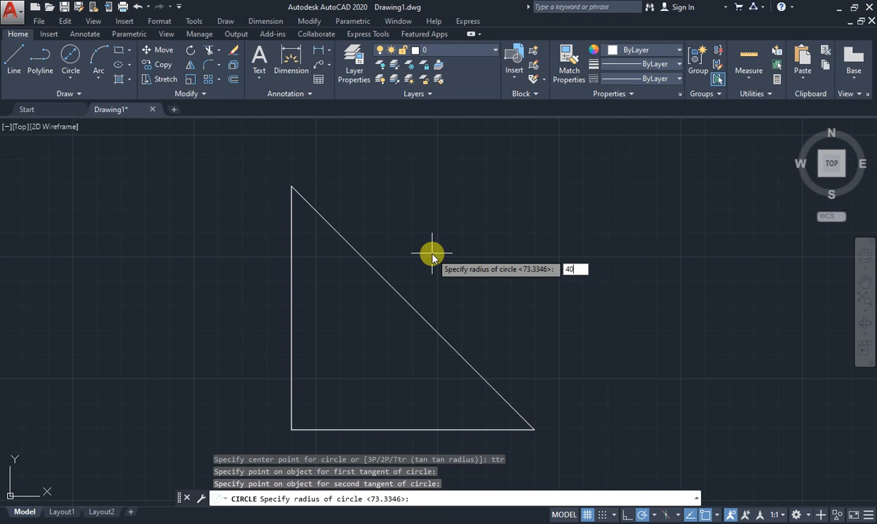
key(Return)
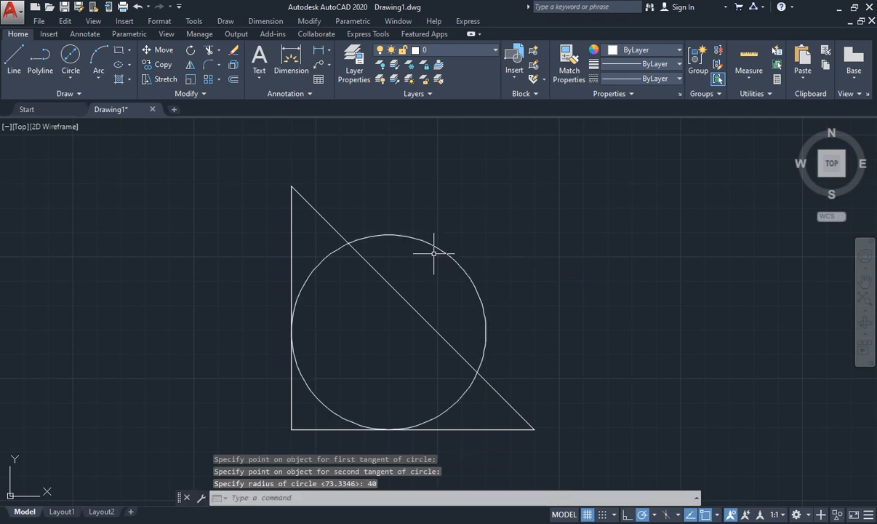
key(Escape)
key(Escape)
key(Escape)
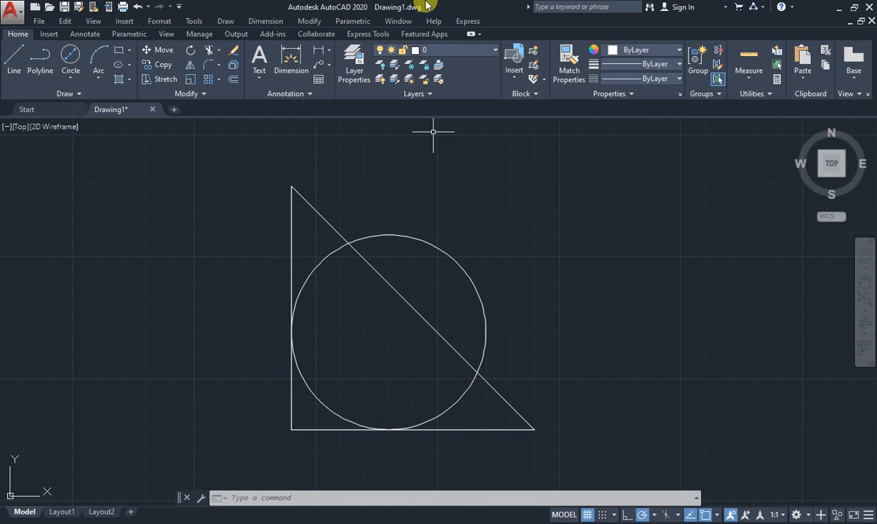
Draw a second closed right triangle with Line to the right of the first, with vertical and horizontal legs each 100 long.
scroll(395, 405, down, 2)
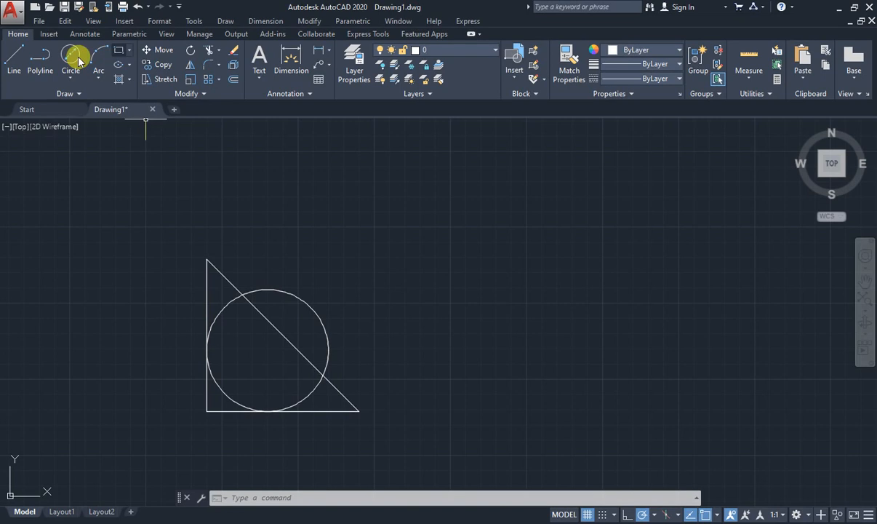
click(14, 55)
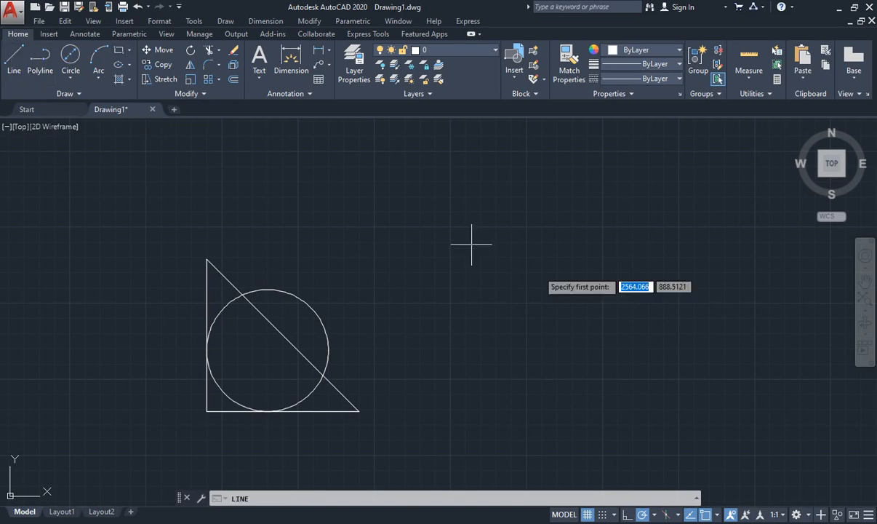
click(497, 270)
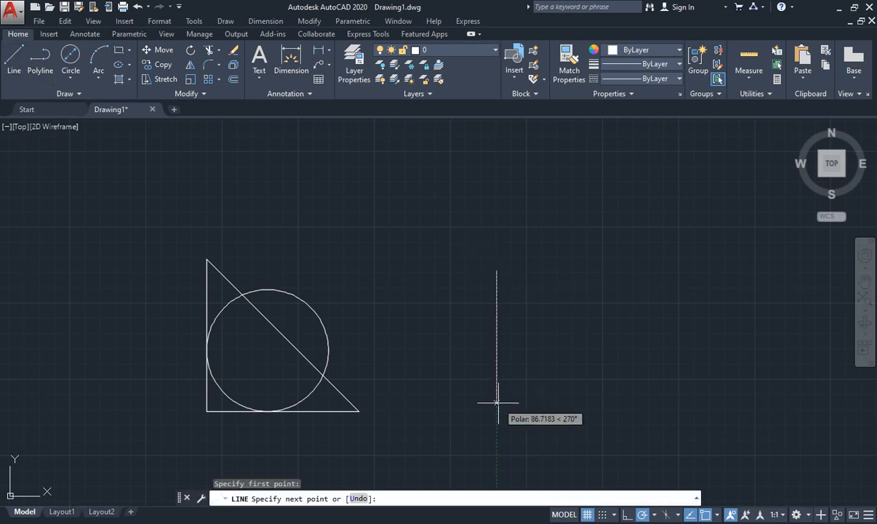
text(100)
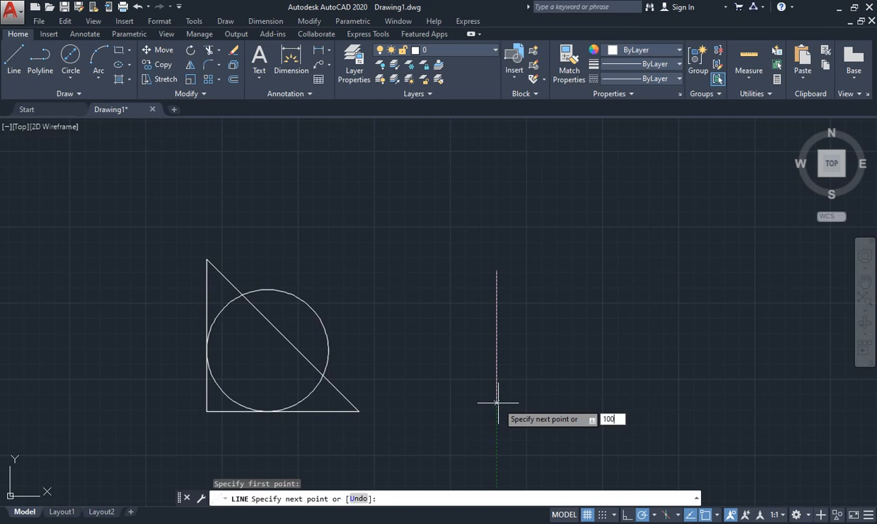
key(Return)
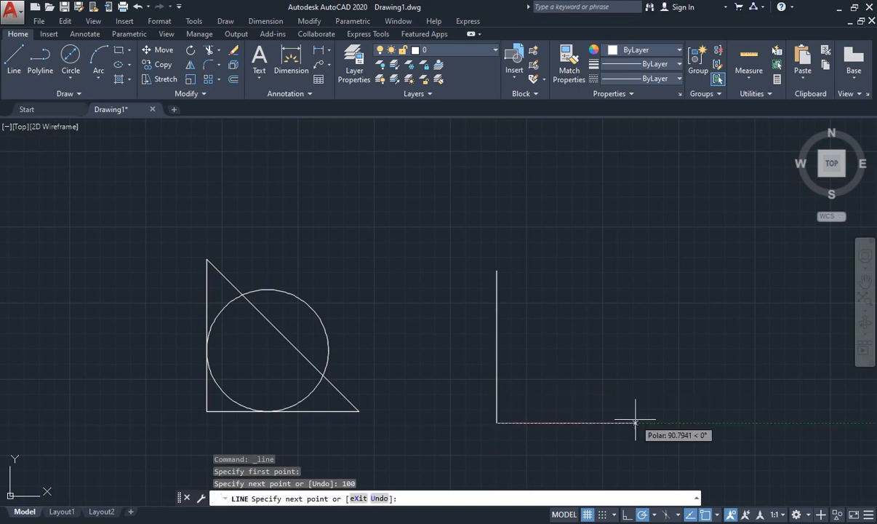
text(100)
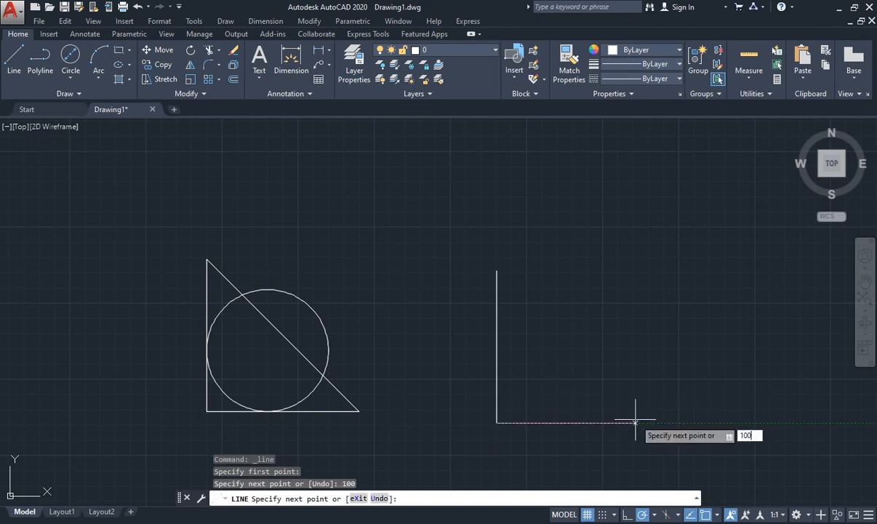
key(Return)
click(496, 272)
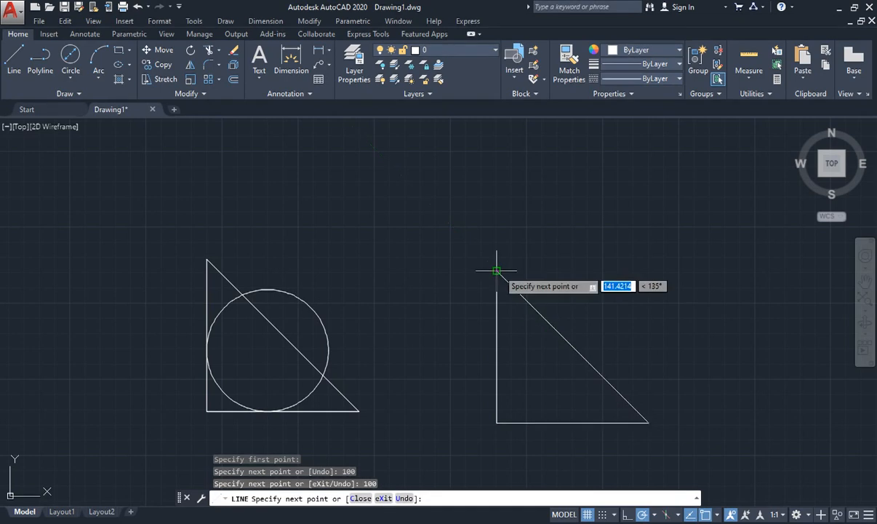
key(Escape)
key(Escape)
key(Escape)
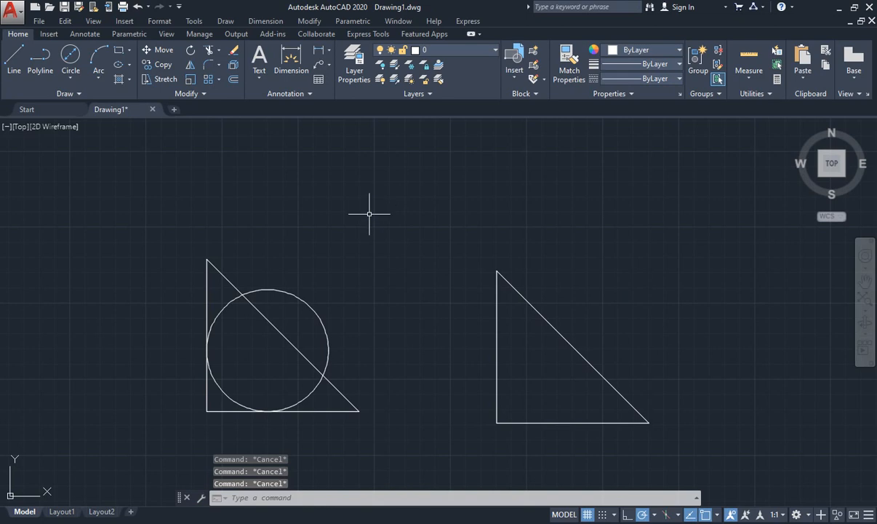
click(76, 77)
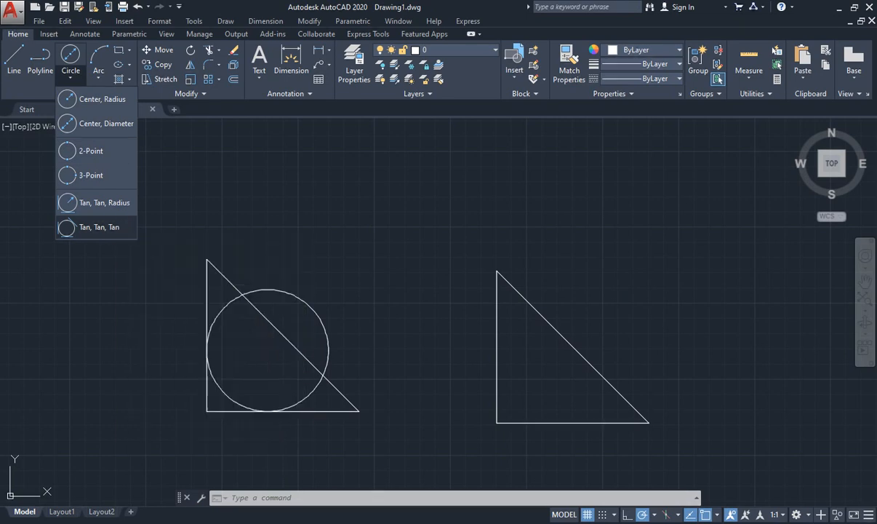
click(87, 227)
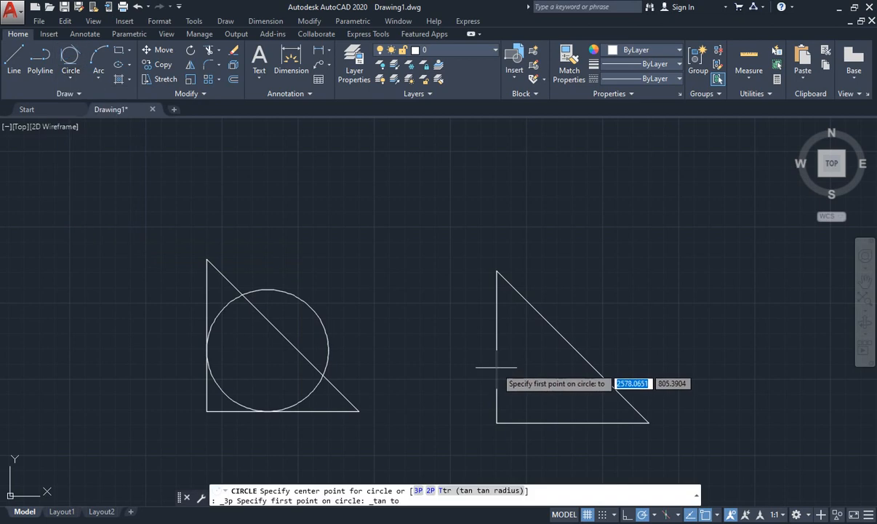
click(498, 356)
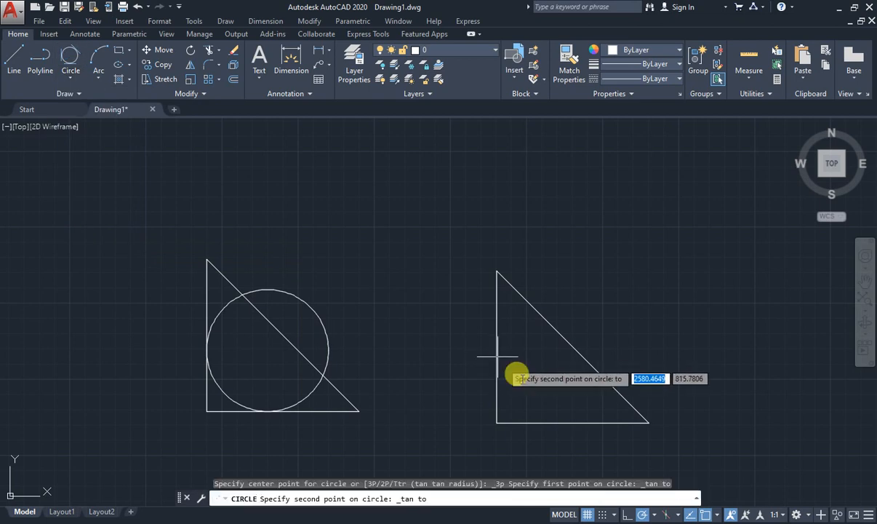
click(543, 421)
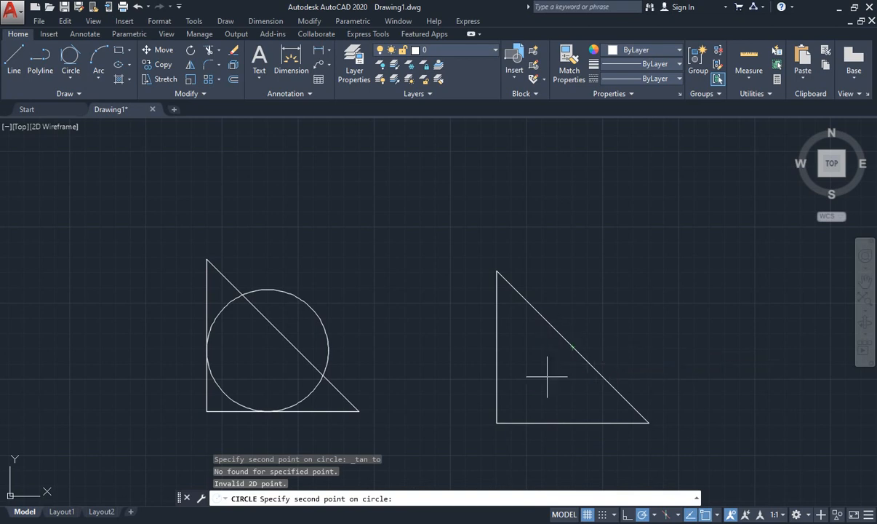
key(Escape)
key(Escape)
key(Escape)
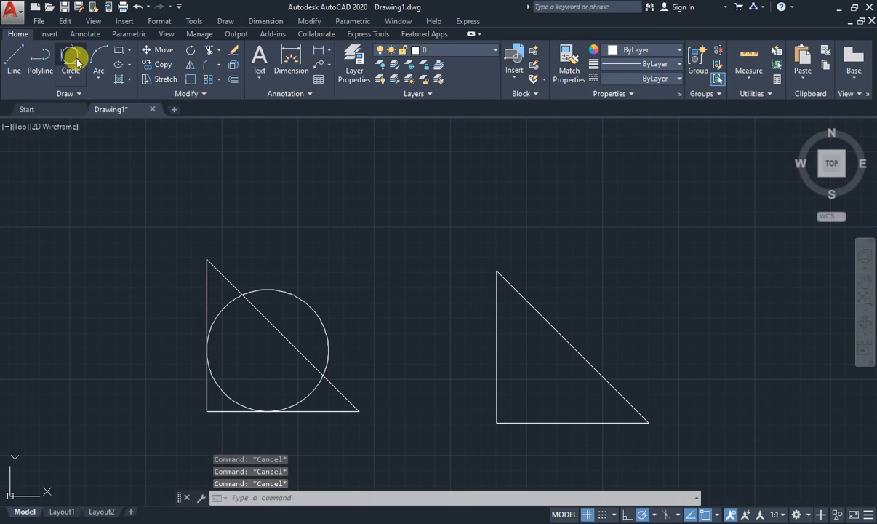
Try to draw a Tan, Tan, Tan circle in the second right triangle, using its sides as the tangents.
click(73, 59)
click(560, 422)
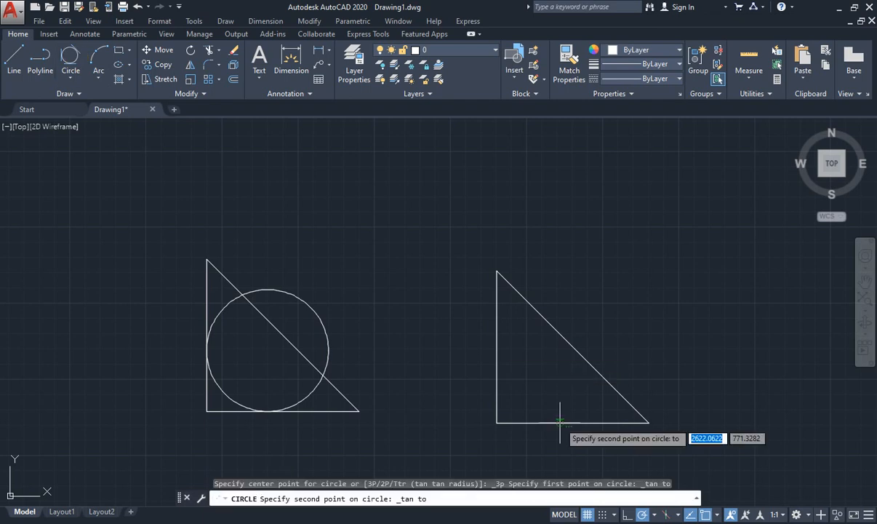
click(560, 422)
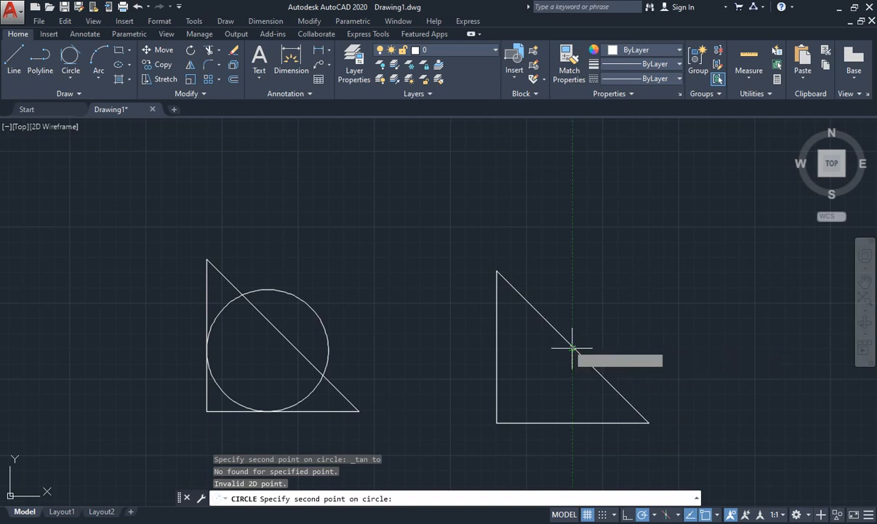
click(572, 349)
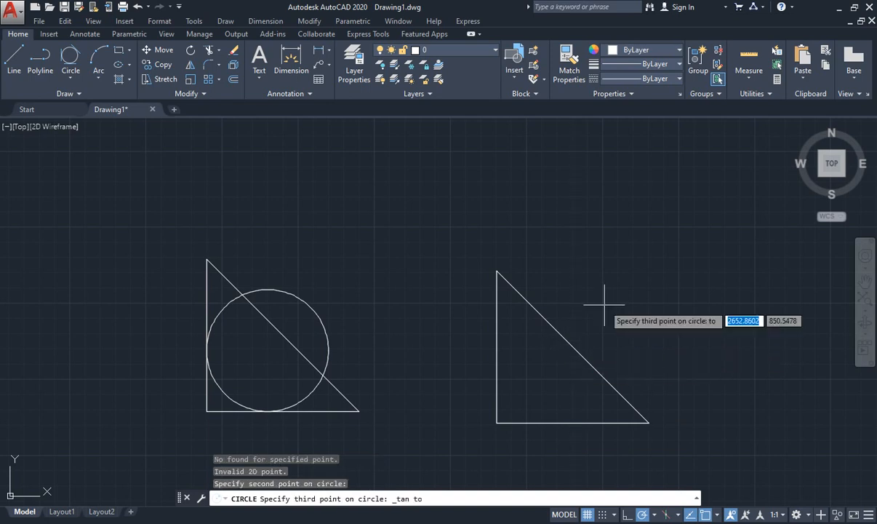
click(582, 356)
key(Escape)
key(Escape)
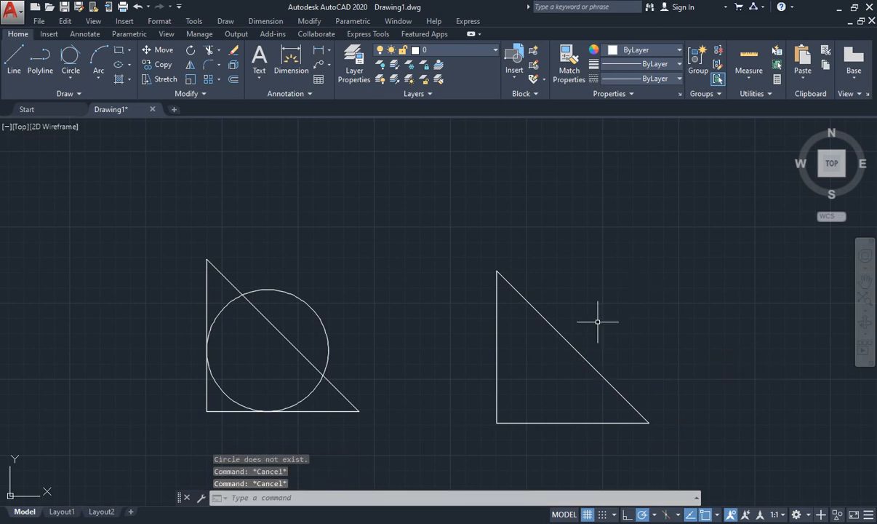
Draw a Tan, Tan, Tan circle inside the second right triangle, tangent to its vertical leg, horizontal leg and hypotenuse.
key(Escape)
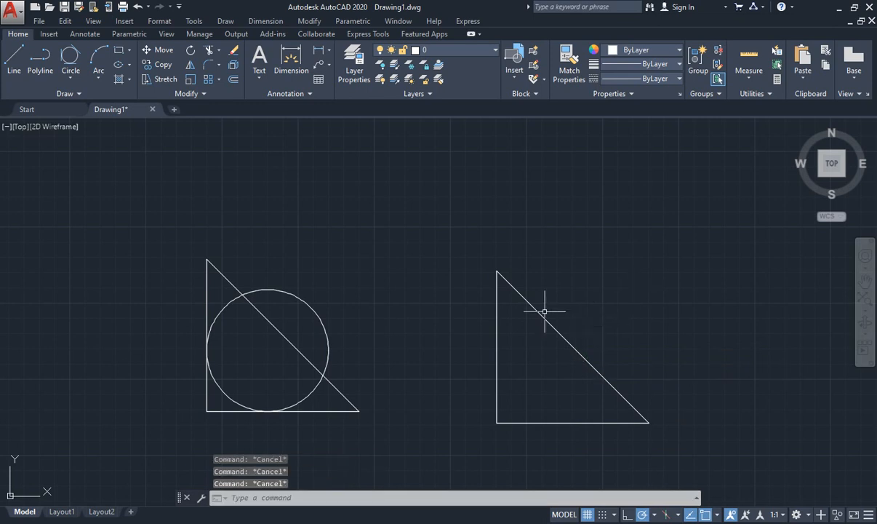
key(Return)
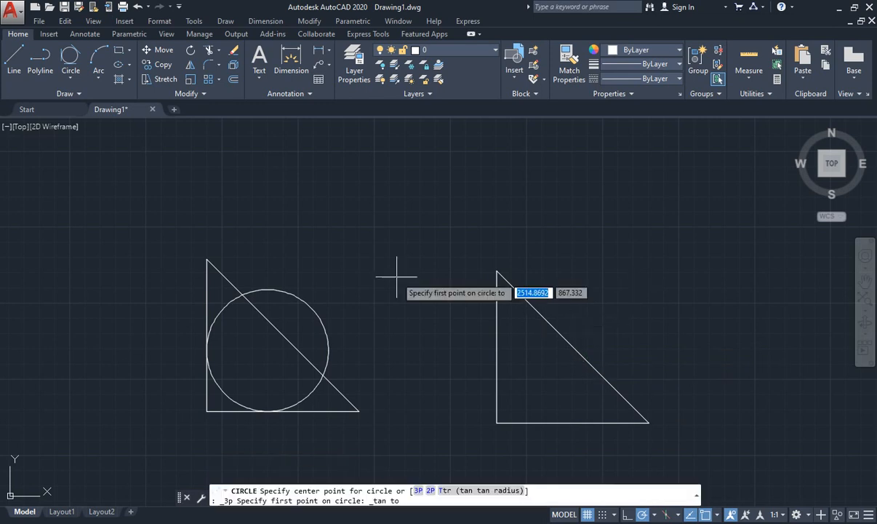
click(498, 348)
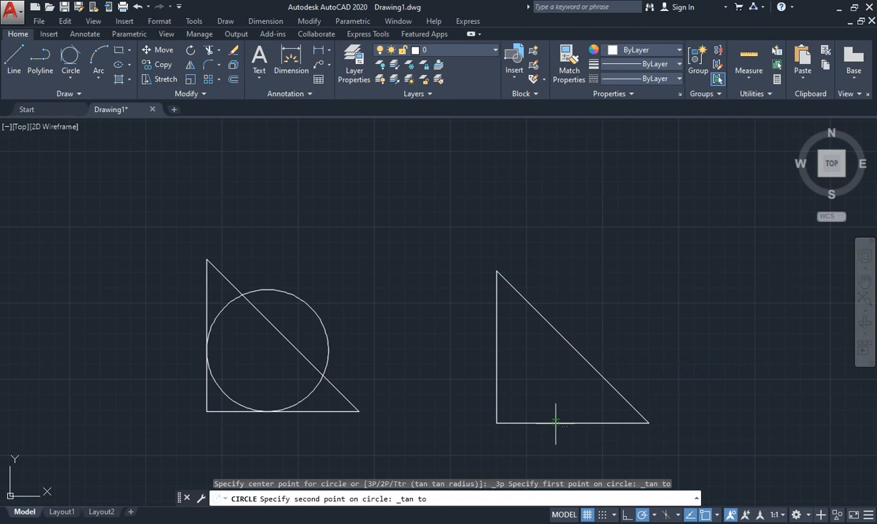
click(556, 422)
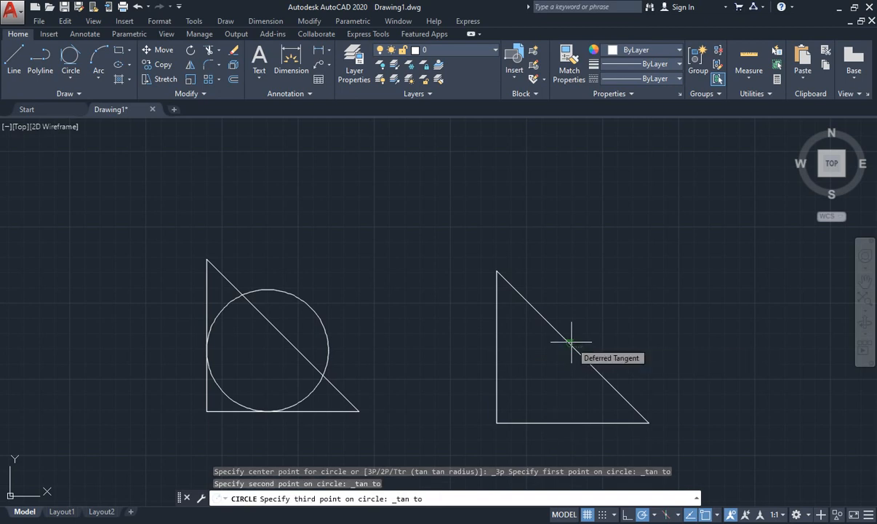
click(571, 341)
key(Escape)
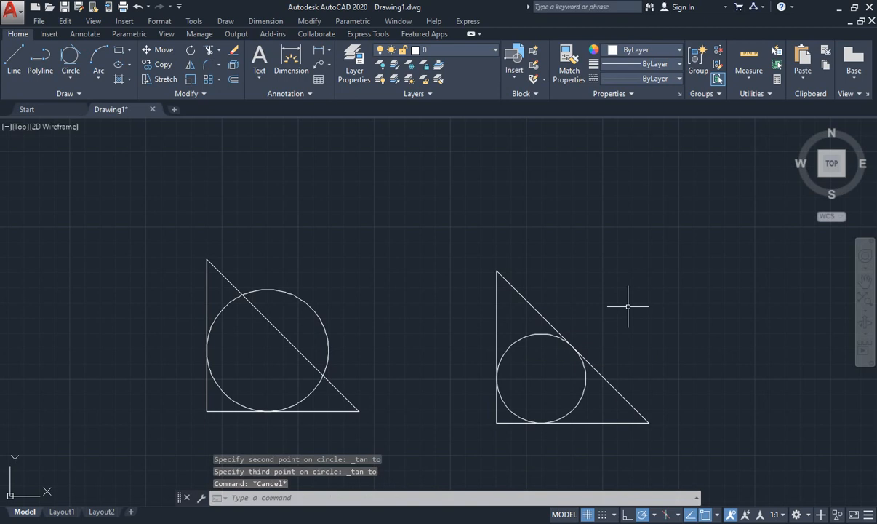
key(Escape)
key(Escape)
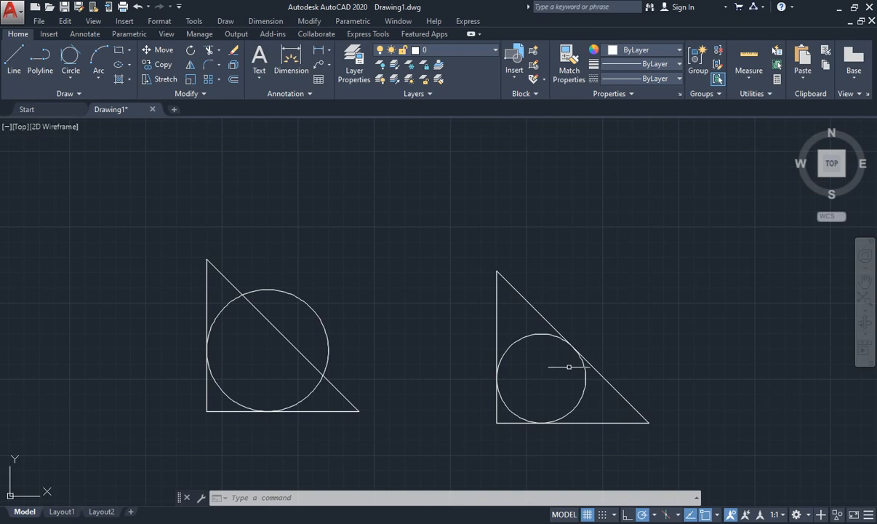
scroll(568, 404, up, 4)
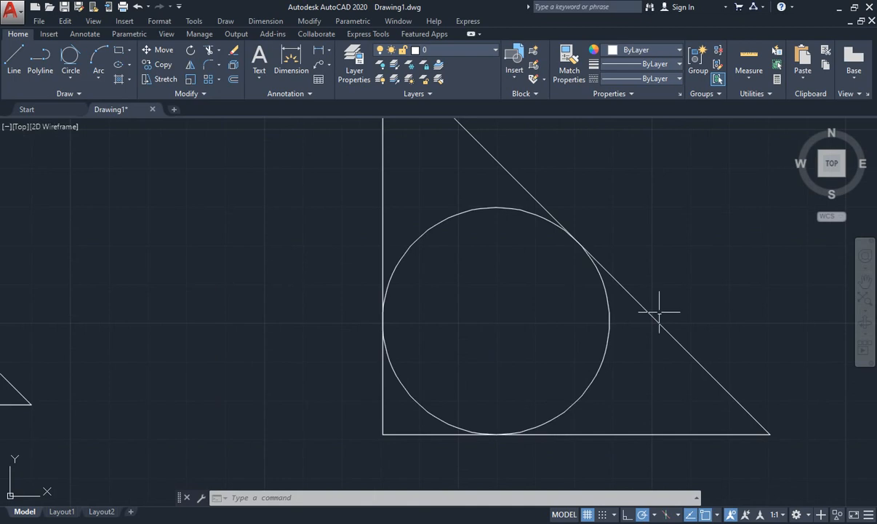
scroll(658, 311, down, 2)
scroll(658, 311, down, 2)
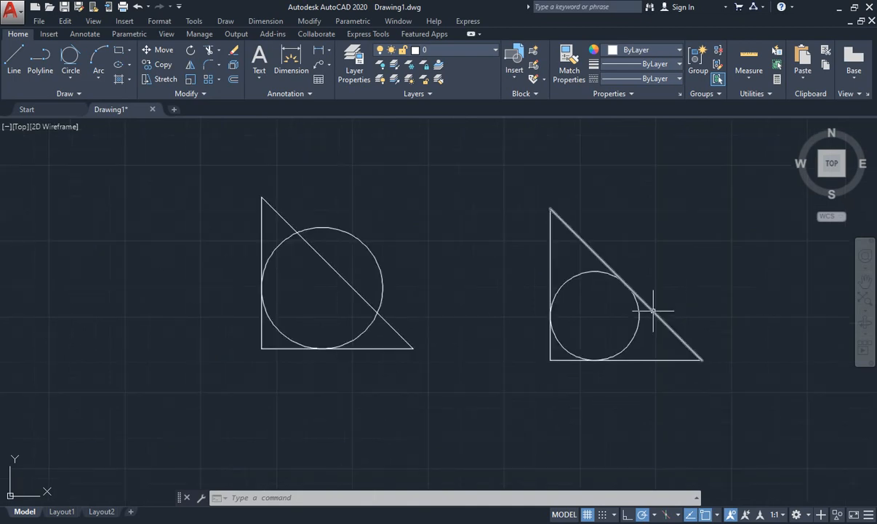
key(Escape)
key(Escape)
key(Escape)
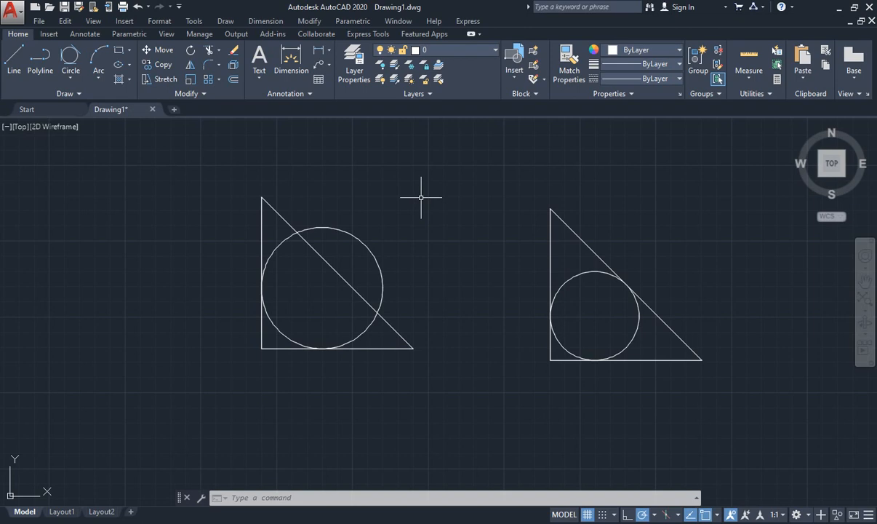
Draw a horizontal line 100 long with Line in the empty area below the existing row of shapes.
scroll(421, 196, up, 2)
scroll(420, 193, down, 10)
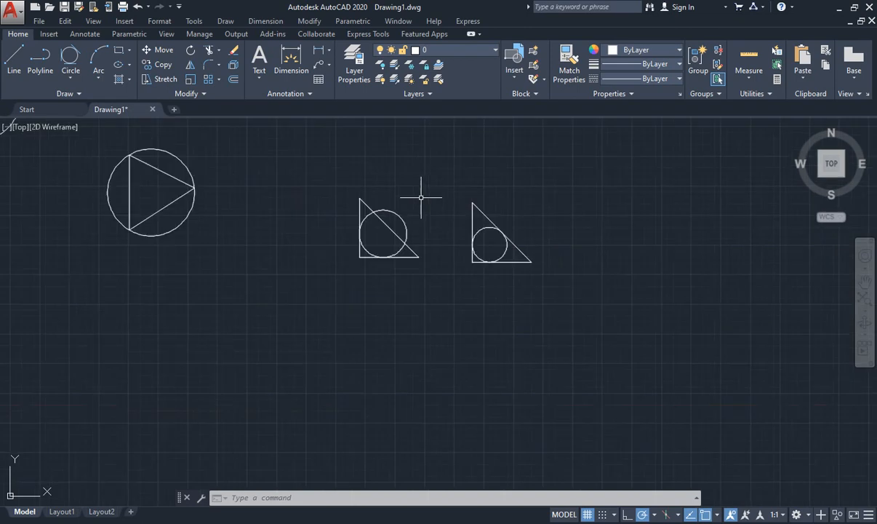
scroll(11, 267, up, 2)
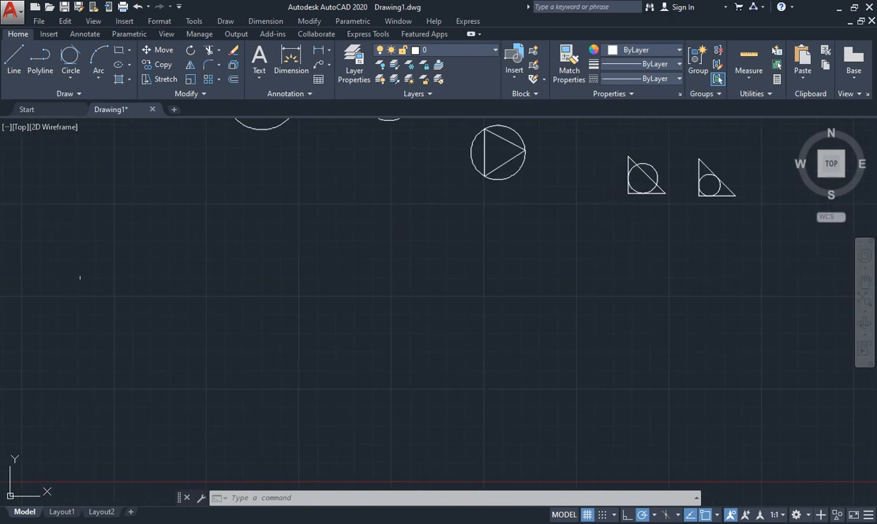
scroll(80, 276, up, 2)
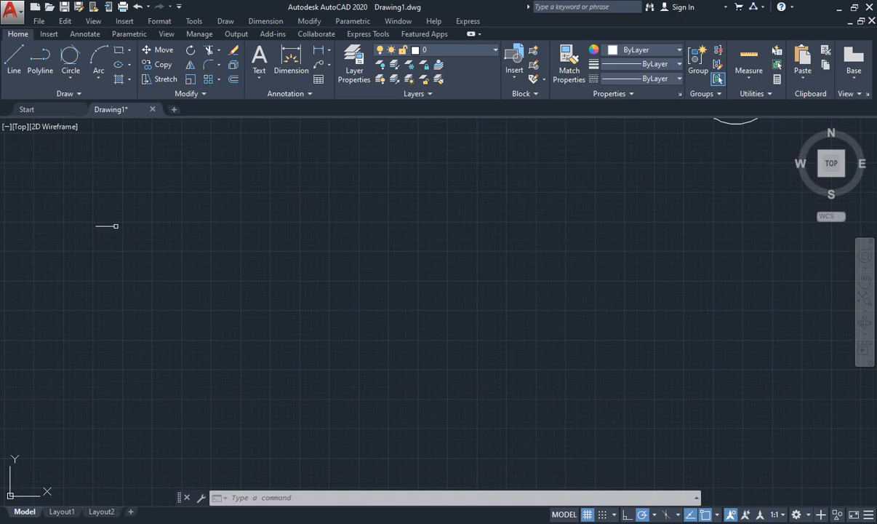
click(96, 77)
click(94, 76)
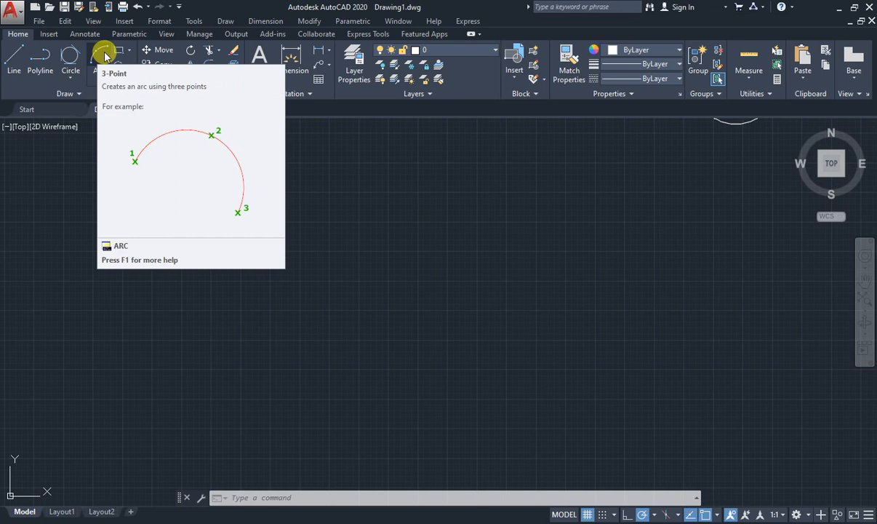
click(20, 70)
click(152, 299)
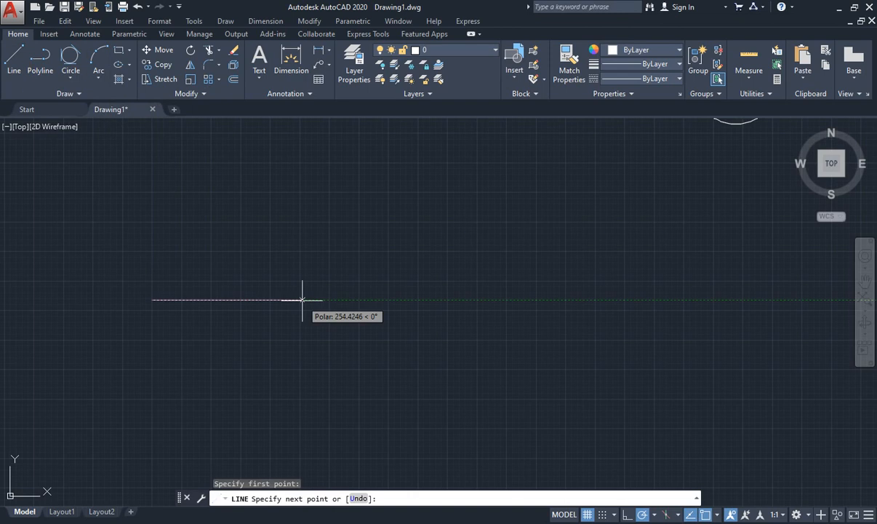
text(100)
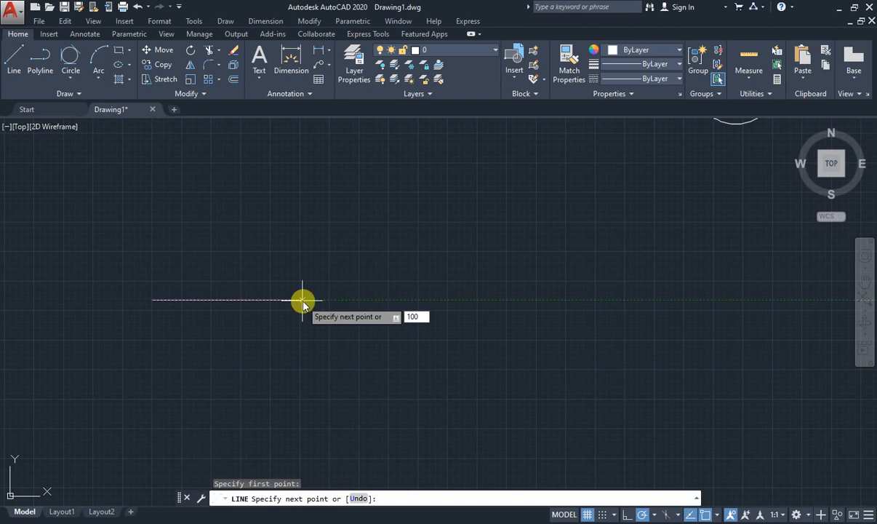
key(Return)
key(Escape)
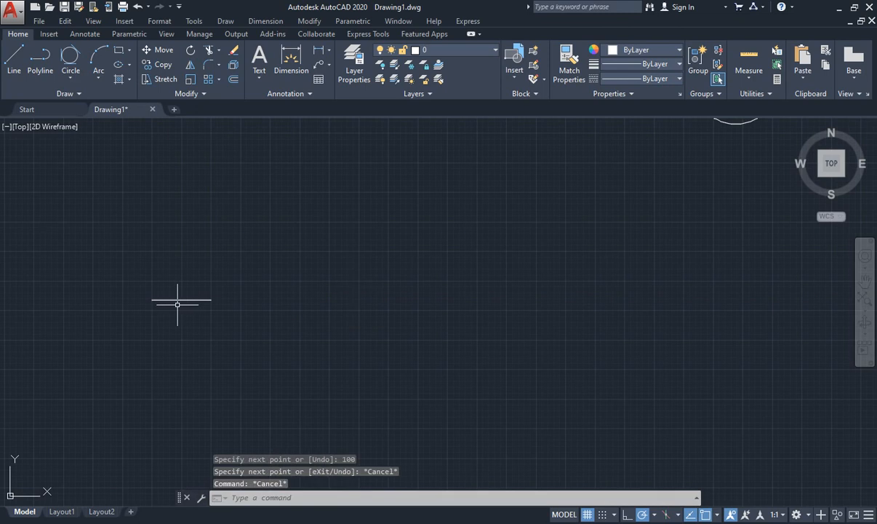
Draw a vertical line 30 long with Line, going up from the midpoint of the new horizontal line.
scroll(176, 303, down, 2)
scroll(167, 284, down, 2)
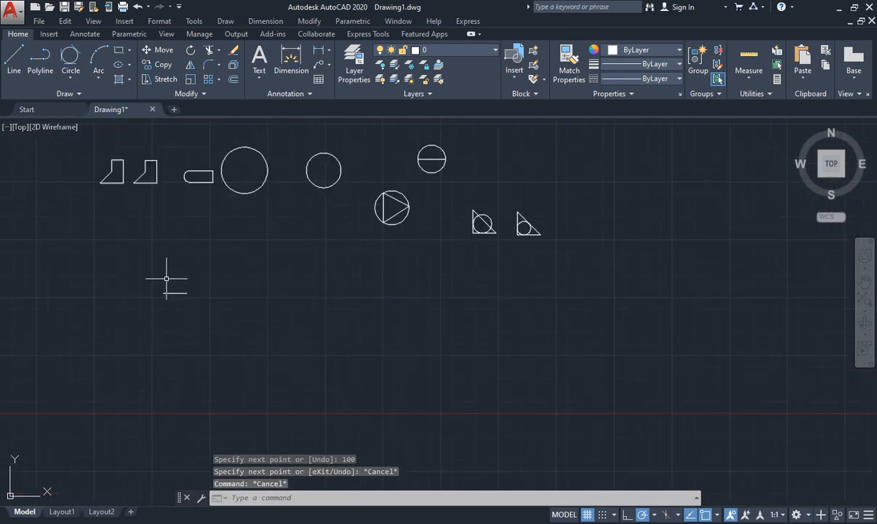
scroll(166, 278, up, 2)
scroll(163, 277, up, 2)
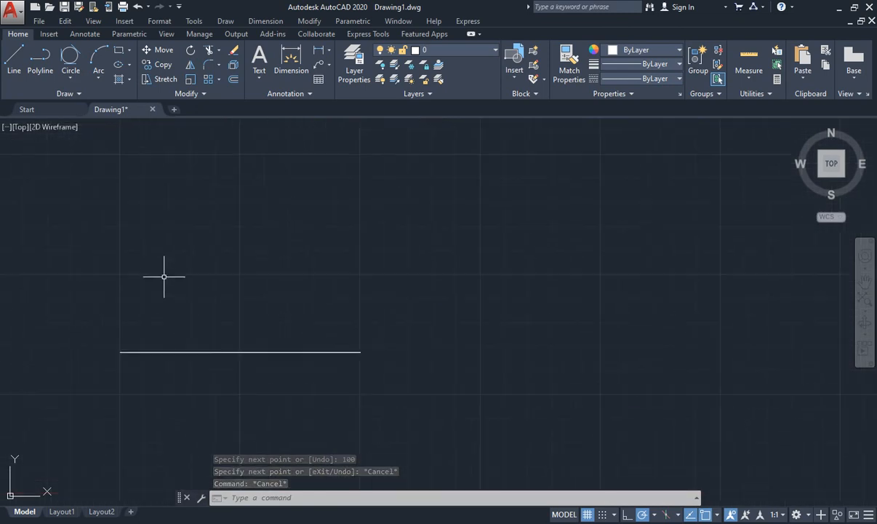
click(19, 66)
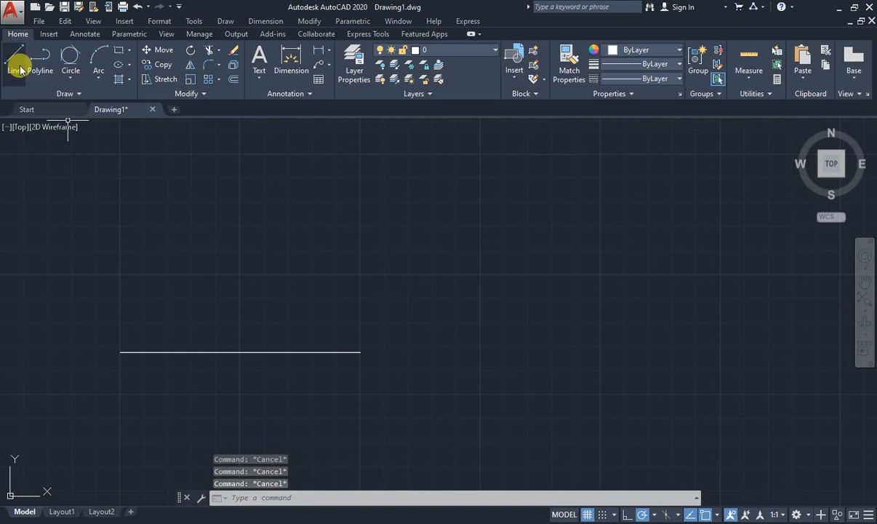
click(20, 67)
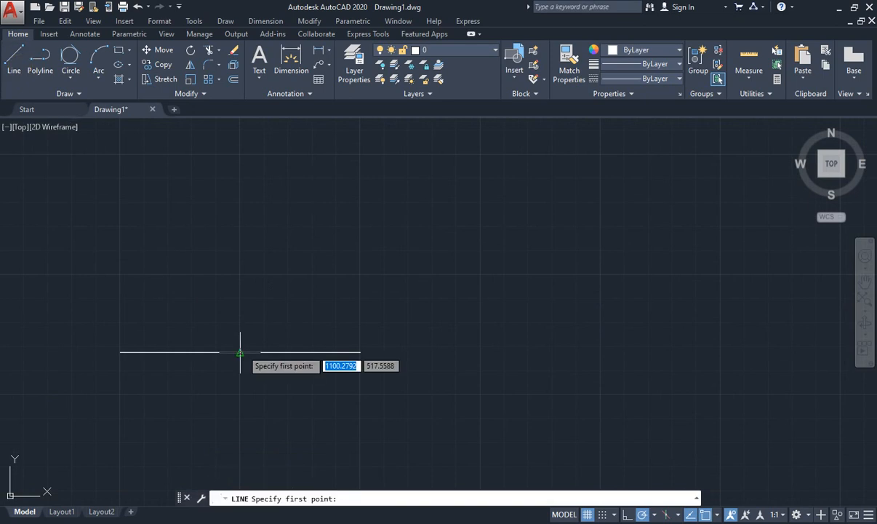
click(240, 353)
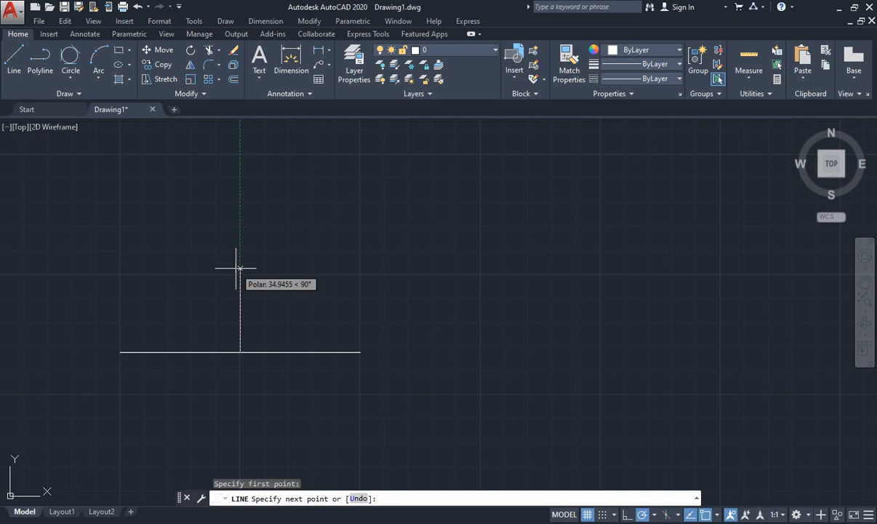
text(3)
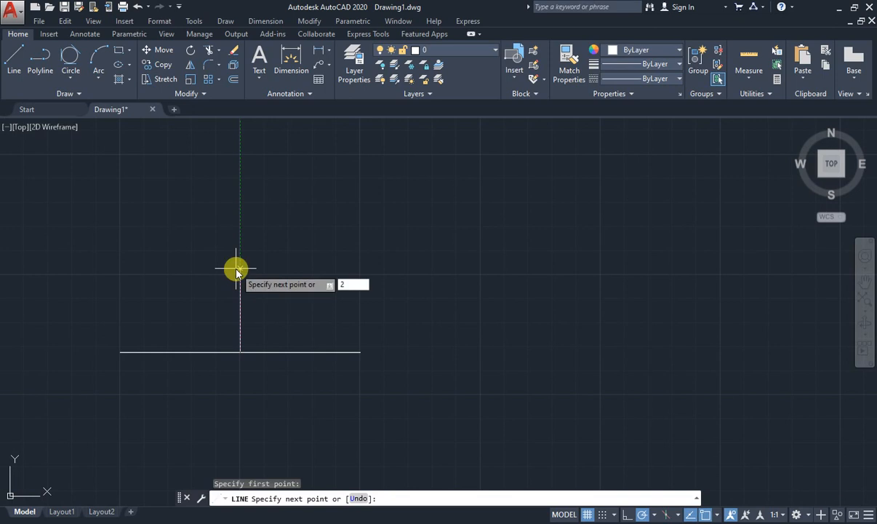
text(0)
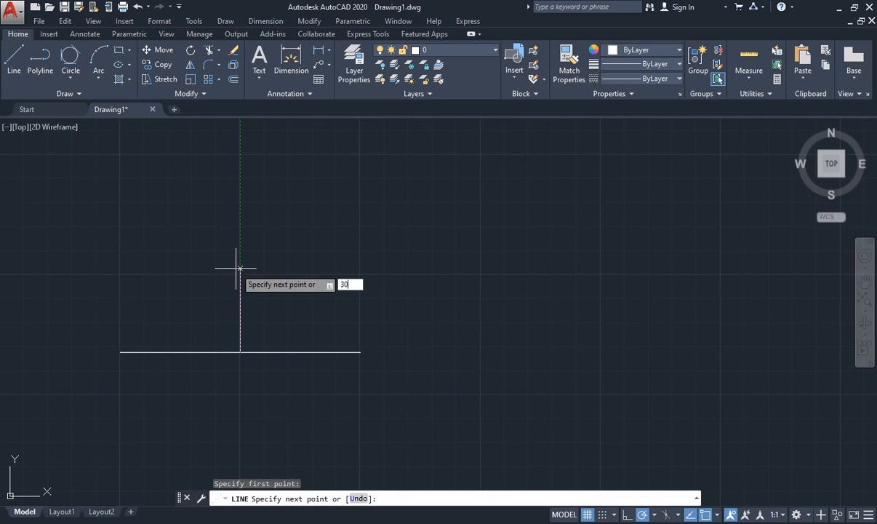
key(Return)
key(Escape)
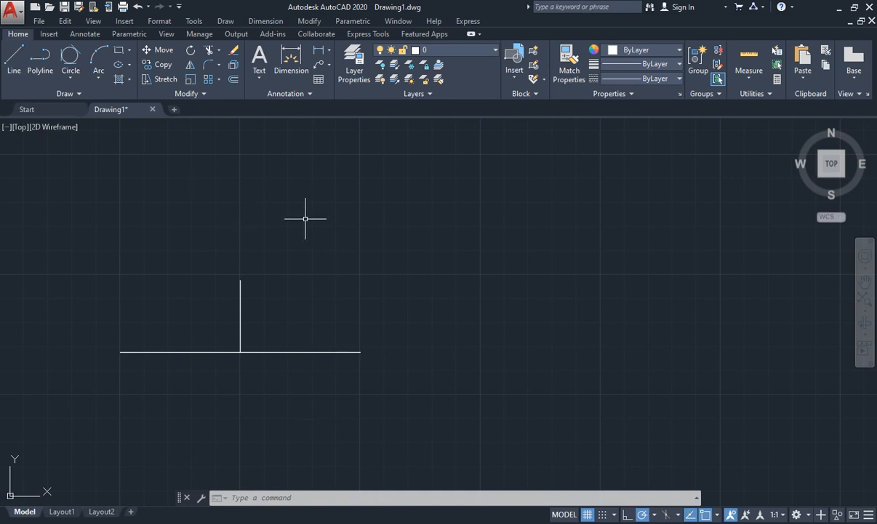
text(A)
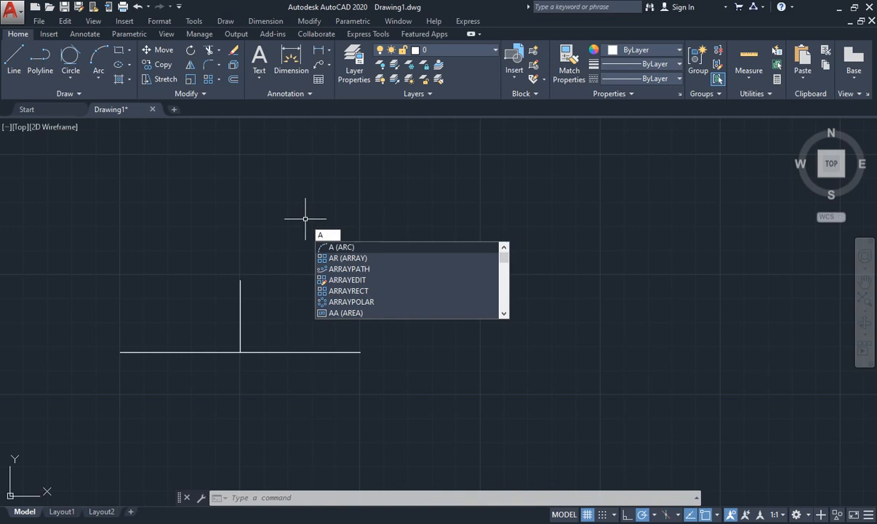
key(Return)
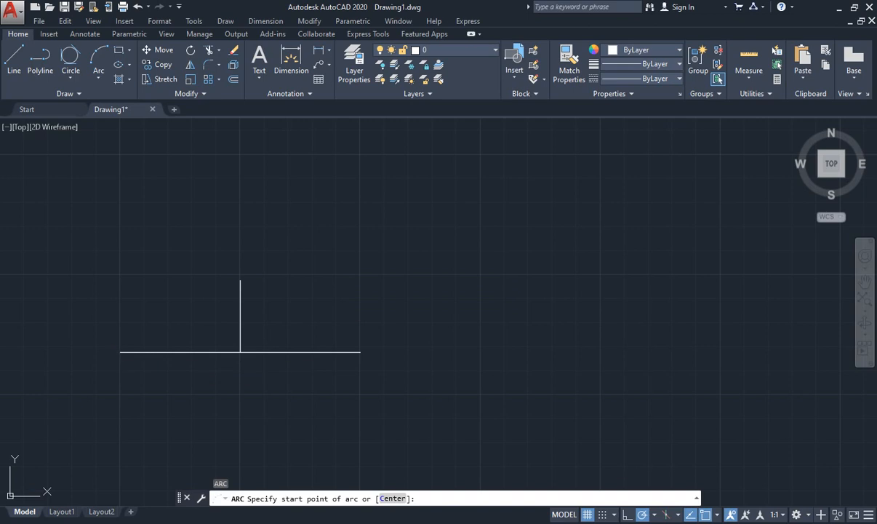
click(120, 352)
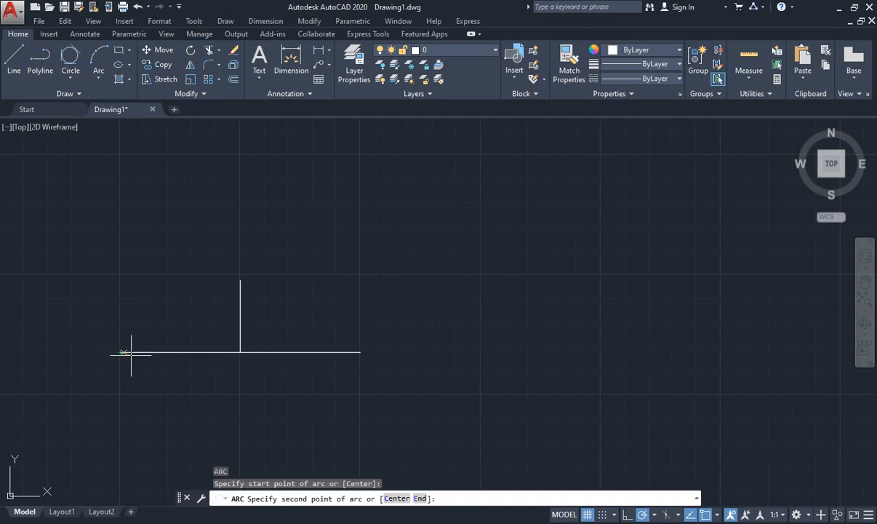
click(360, 352)
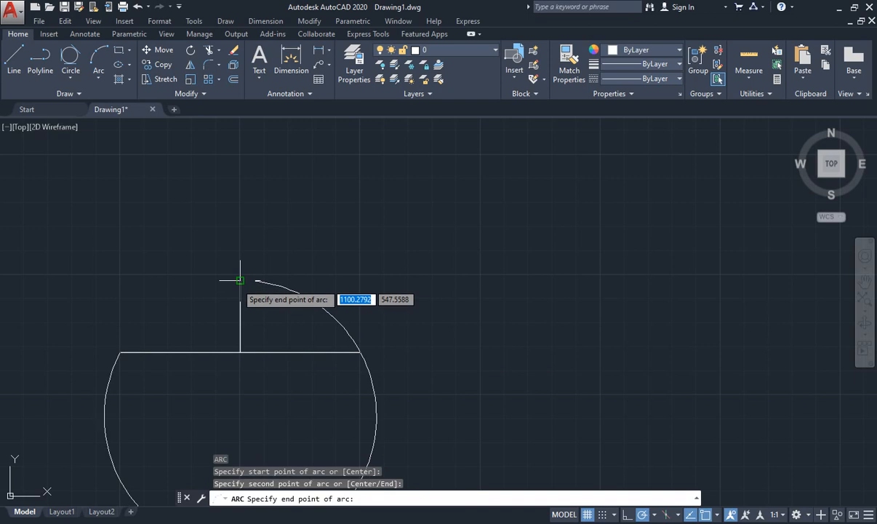
key(Escape)
key(Escape)
key(Escape)
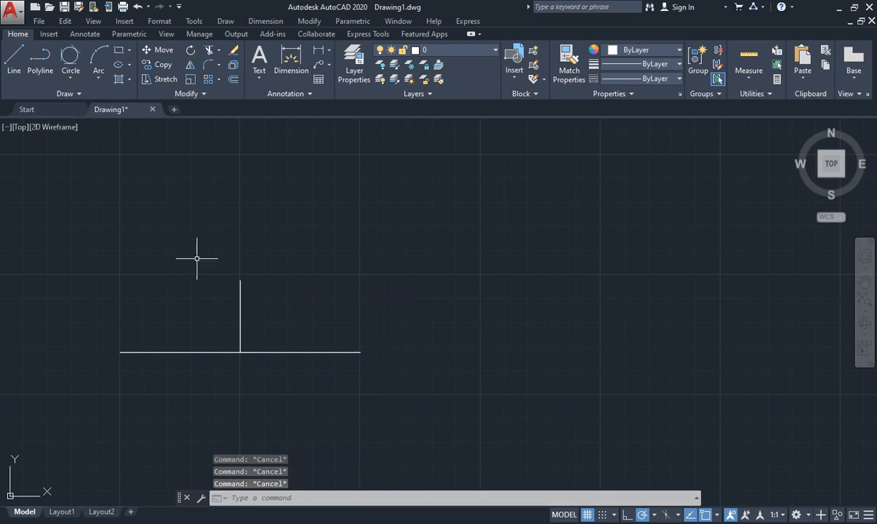
Draw a three-point arc from the horizontal line's left endpoint through the vertical line's upper end to the horizontal line's right endpoint.
text(a)
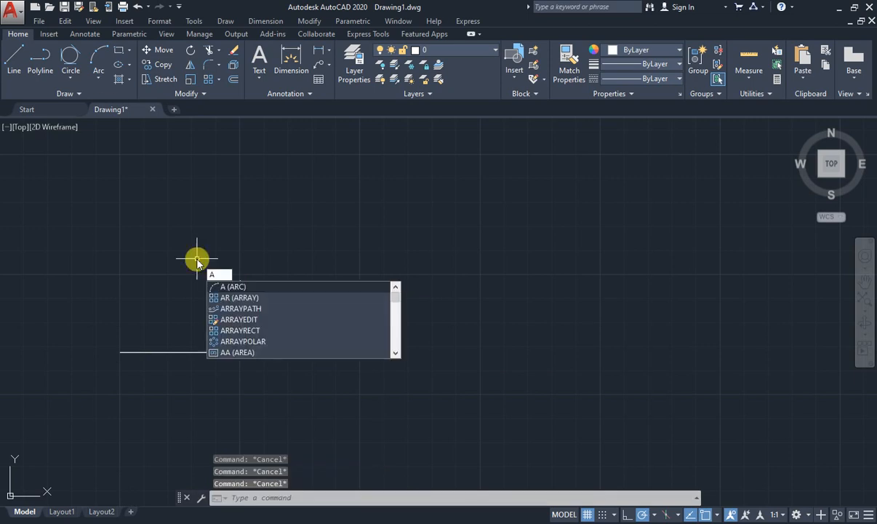
key(Return)
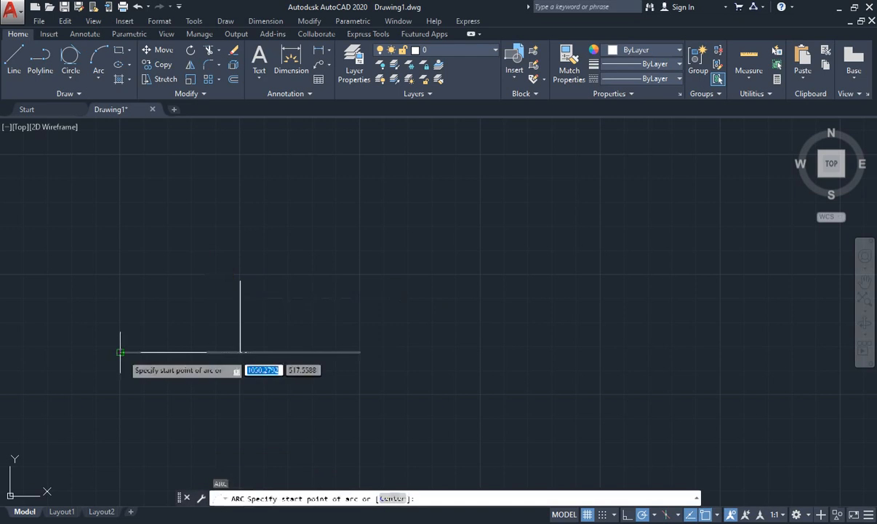
click(120, 352)
click(240, 279)
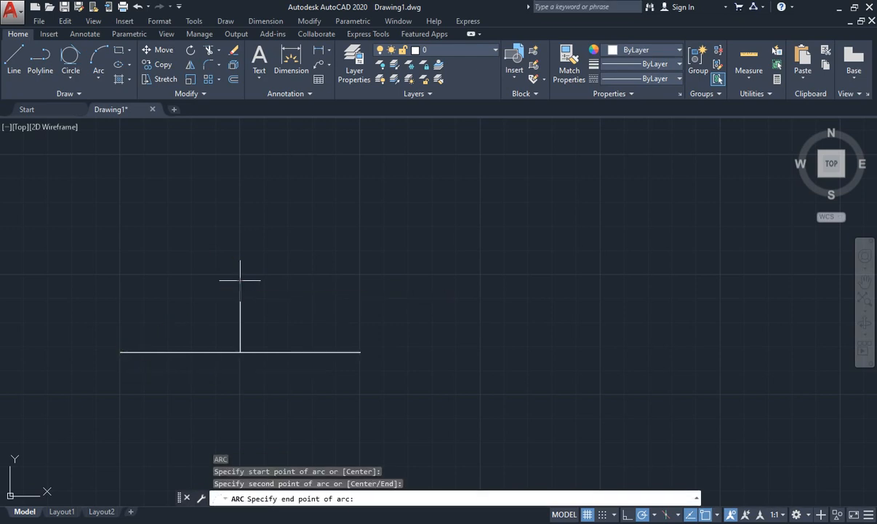
click(360, 352)
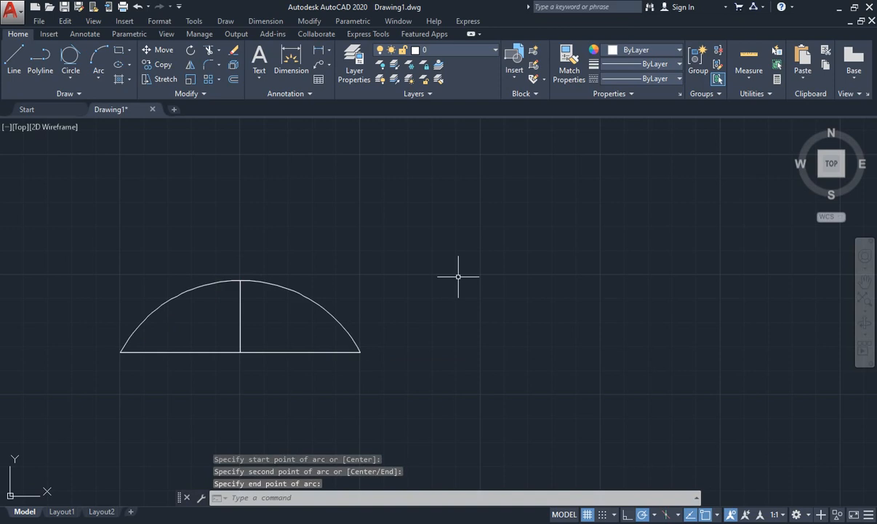
key(Escape)
key(Escape)
key(Escape)
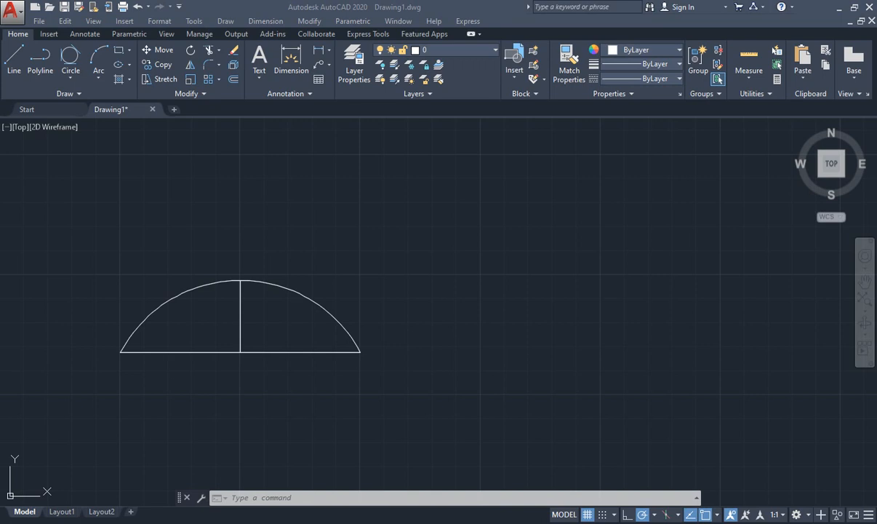
click(508, 170)
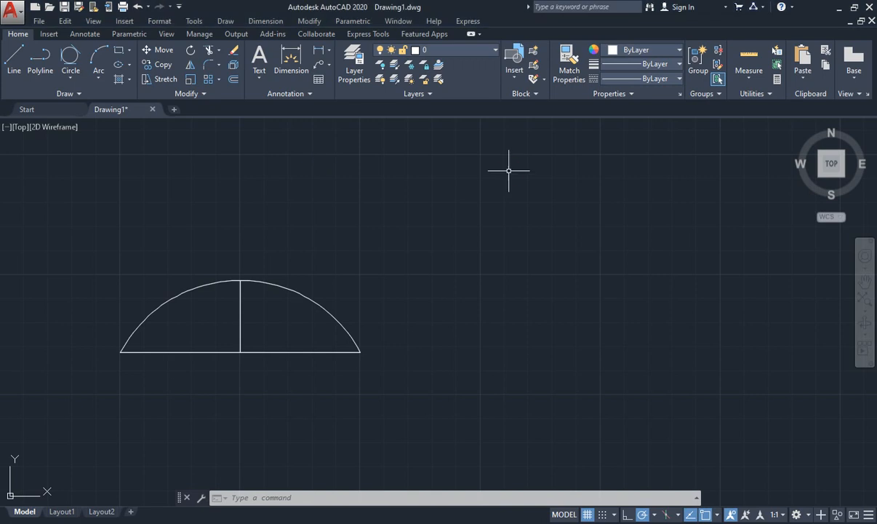
Draw a rectangle 100 wide and 50 high with Rectangle in the empty area beside the three-point arc shape.
key(Escape)
key(Escape)
key(Escape)
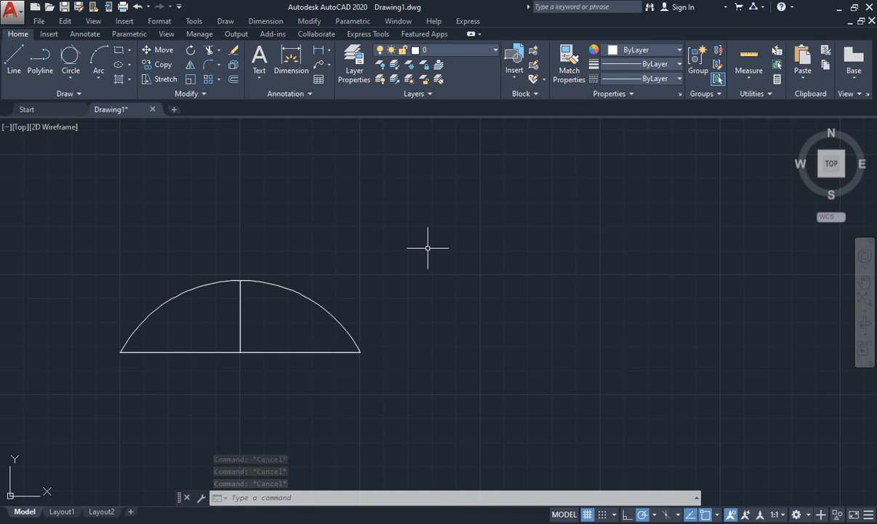
text(RE)
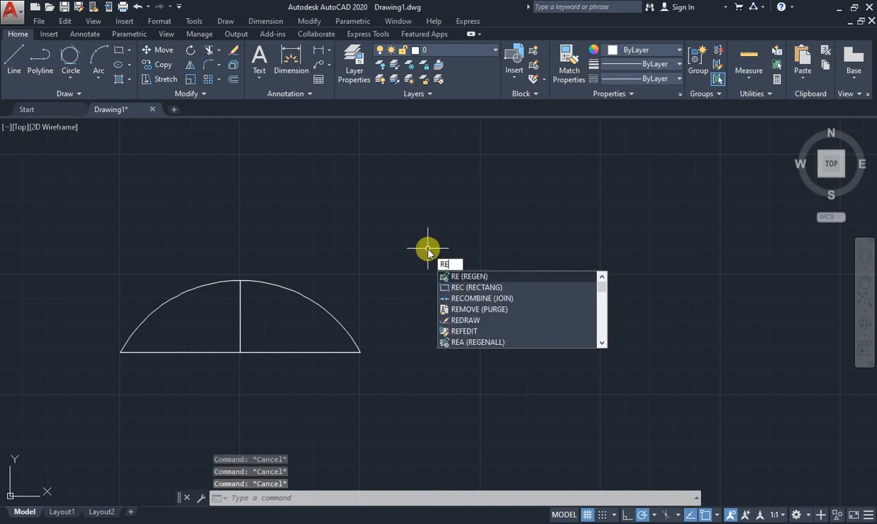
text(c)
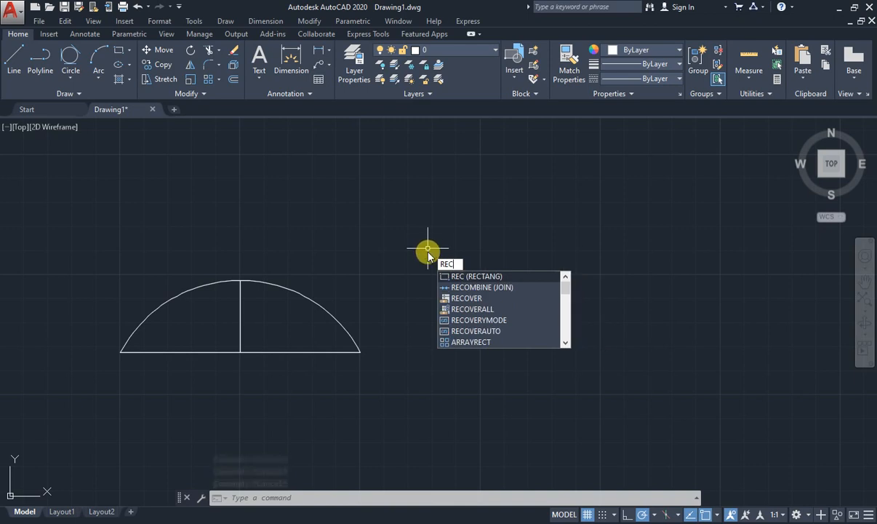
key(Return)
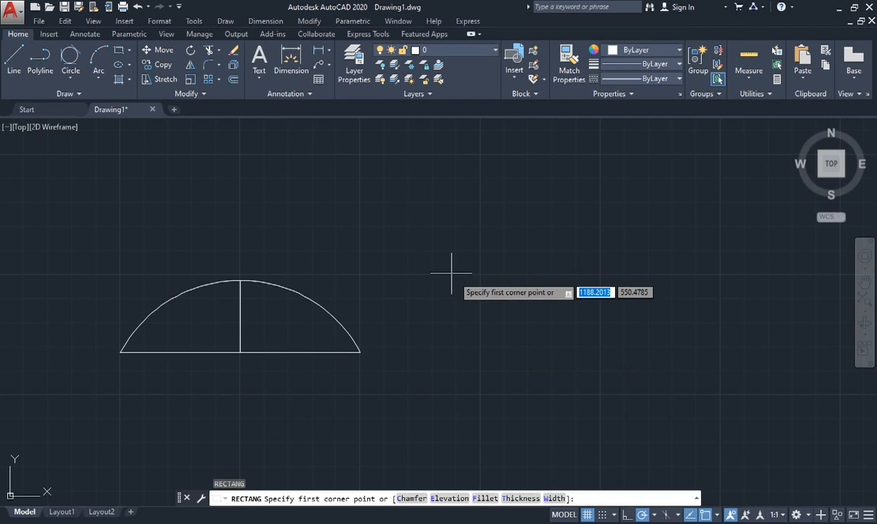
click(492, 346)
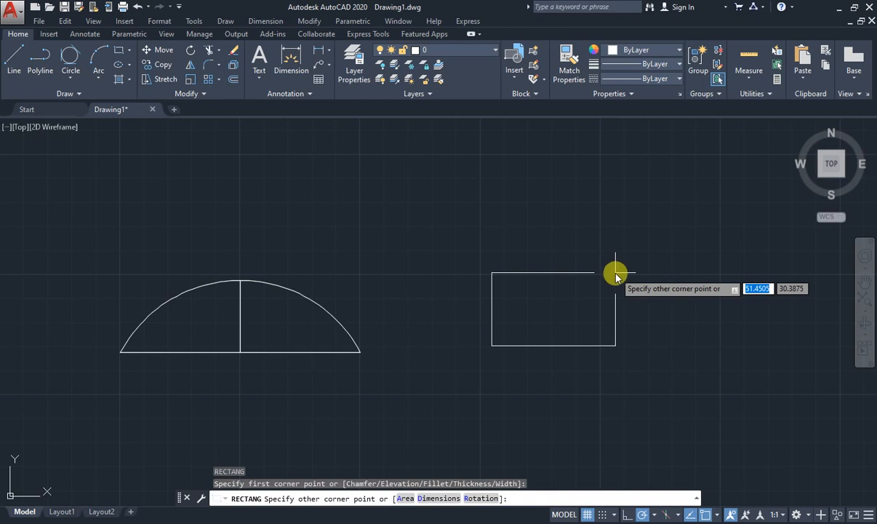
text(100)
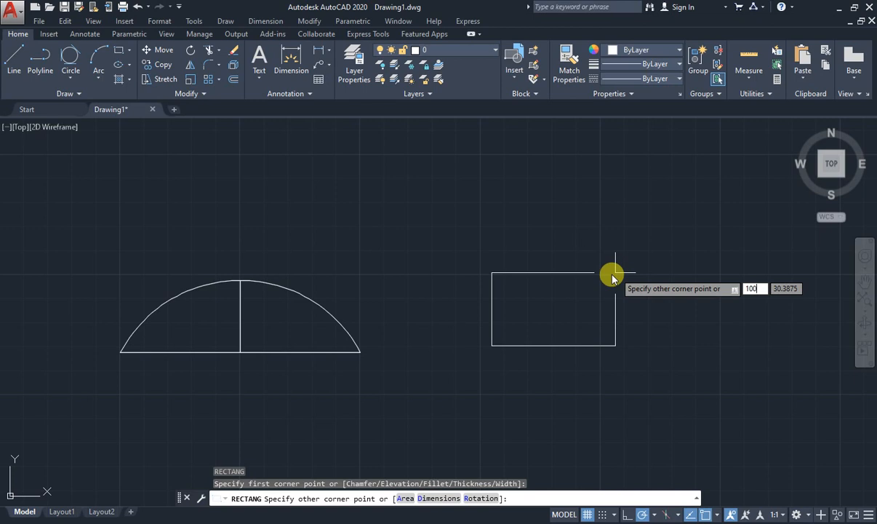
key(Tab)
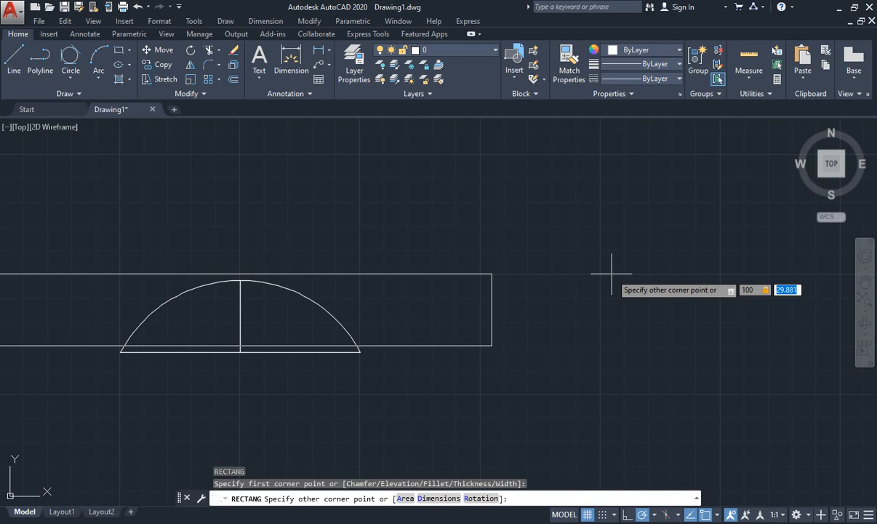
text(5)
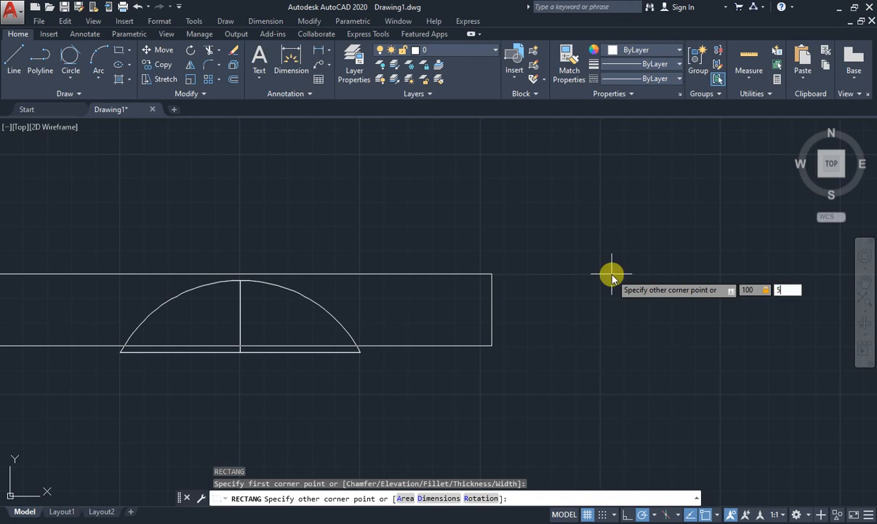
text(0)
key(Return)
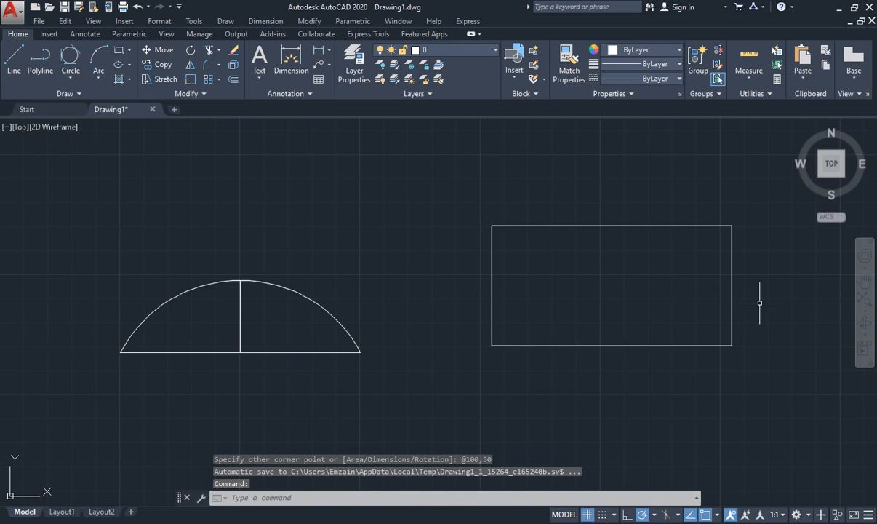
key(Escape)
key(Escape)
key(Escape)
Draw a six-sided polygon circumscribed about a circle of radius 50, centred directly above the left endpoint of the arc's base line.
scroll(759, 302, down, 4)
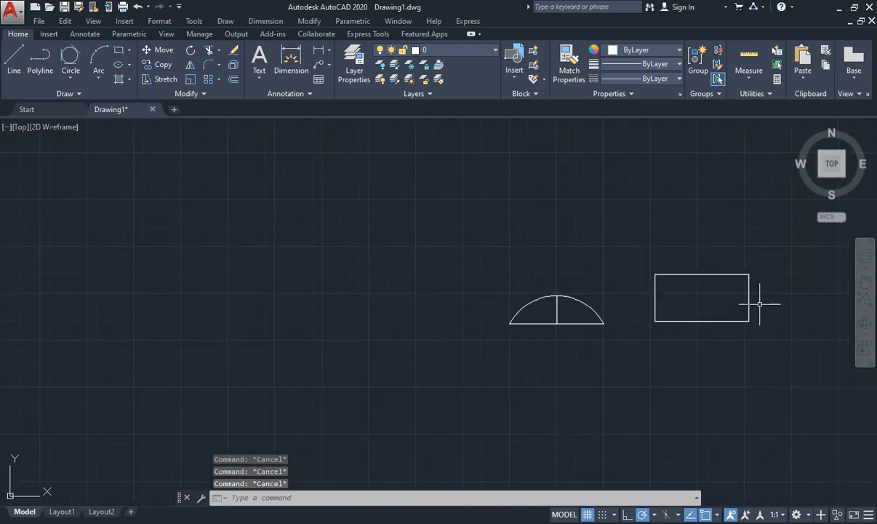
middle_drag(759, 304, 691, 345)
scroll(802, 277, up, 2)
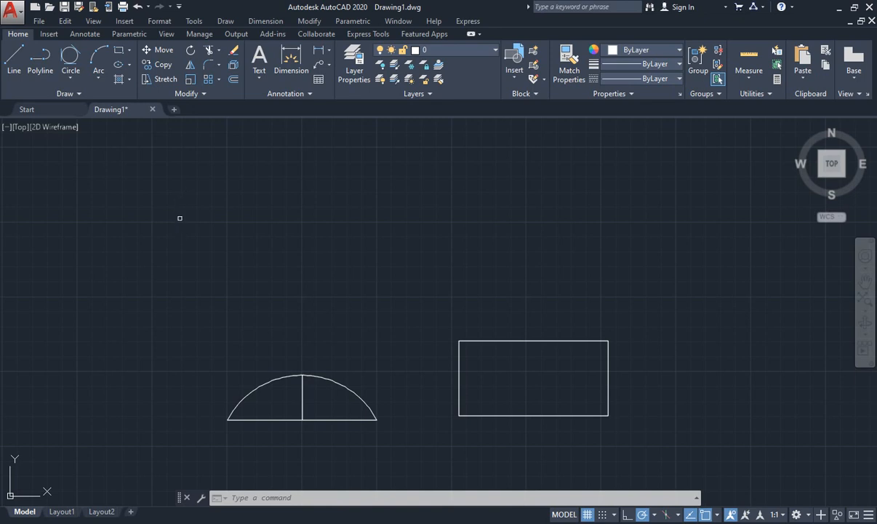
text(P)
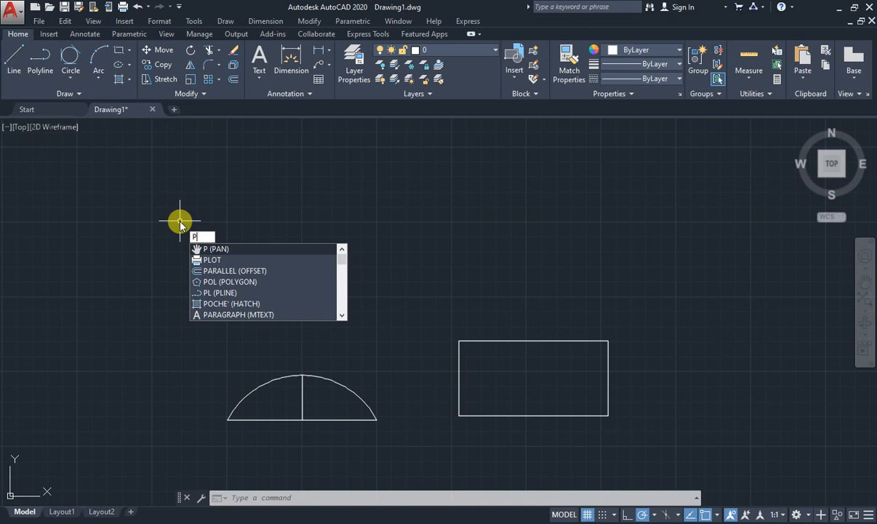
text(OL)
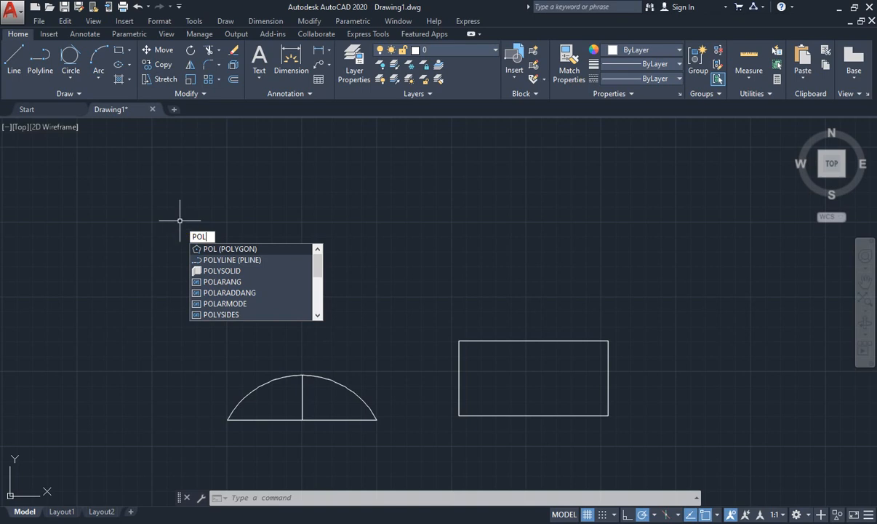
key(Return)
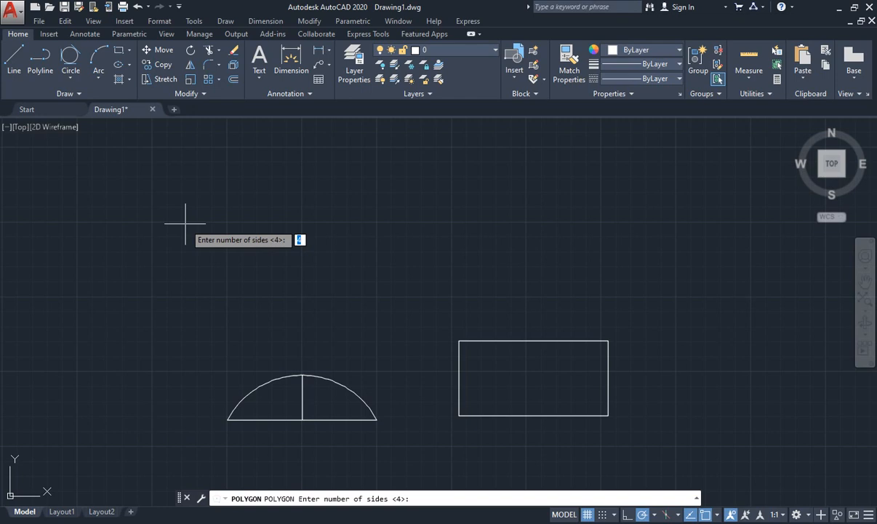
text(6)
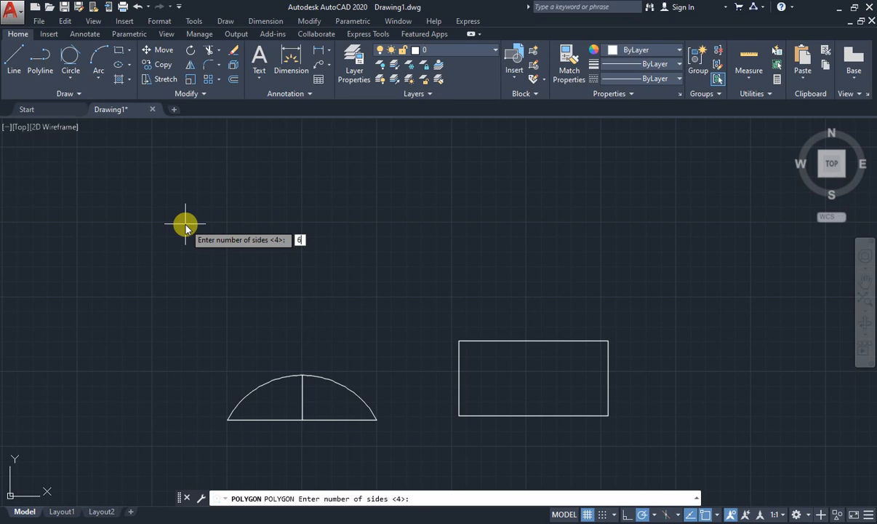
key(Return)
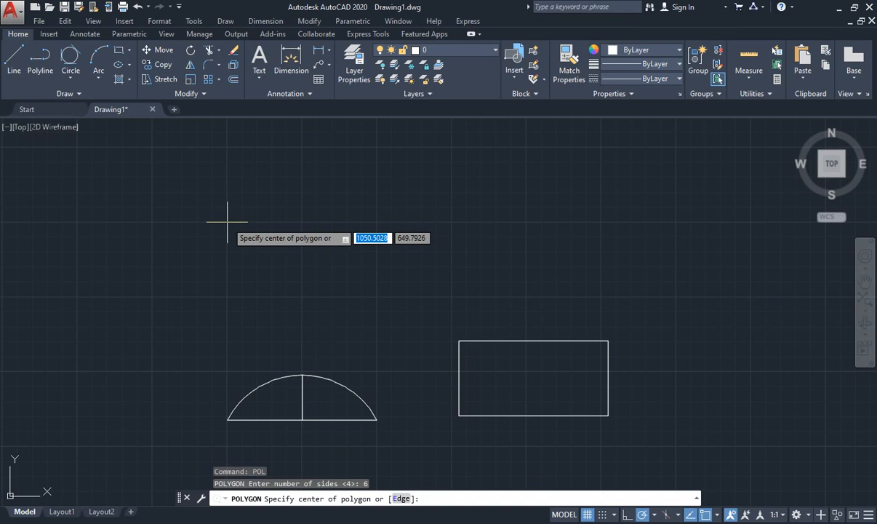
click(268, 202)
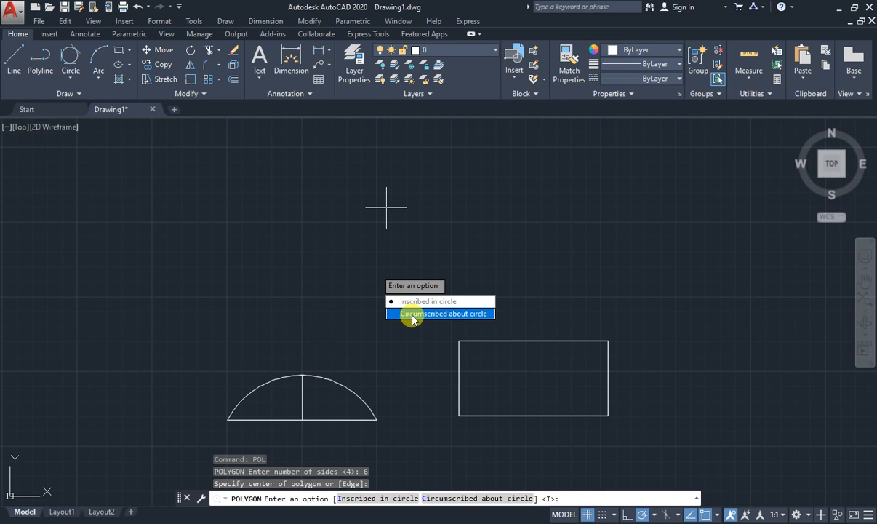
click(411, 315)
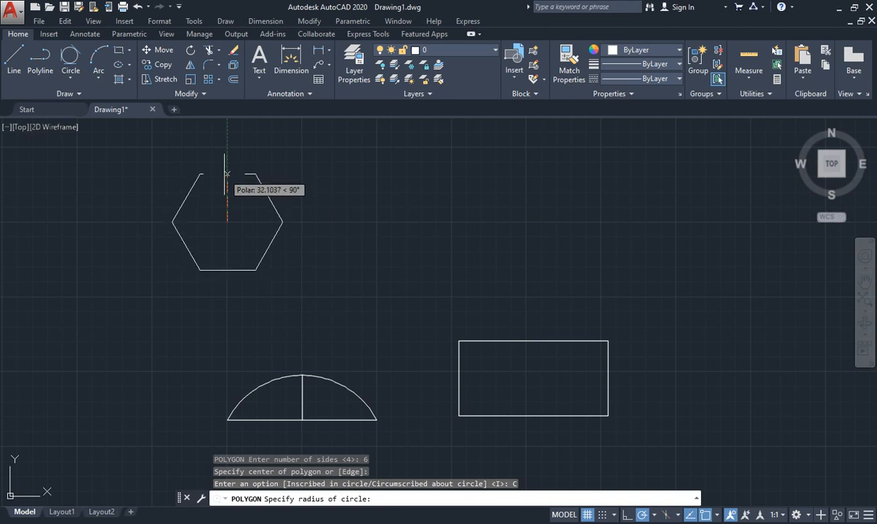
text(50)
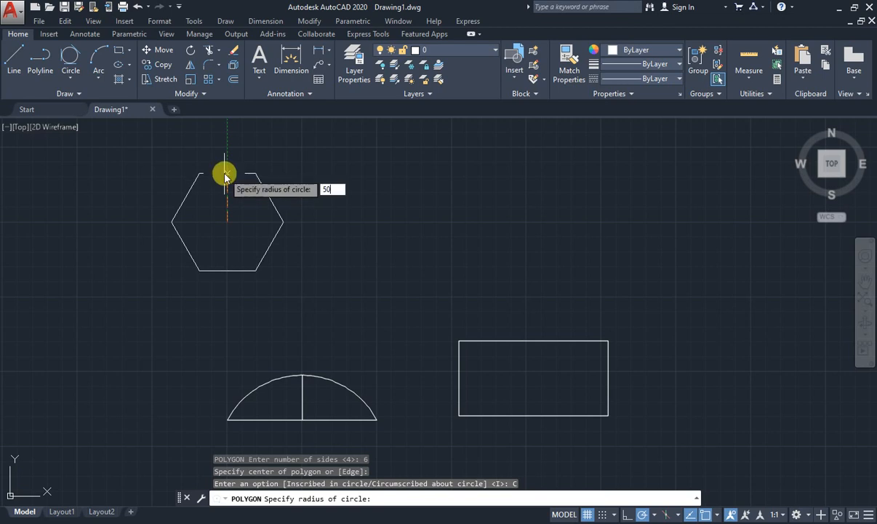
key(Return)
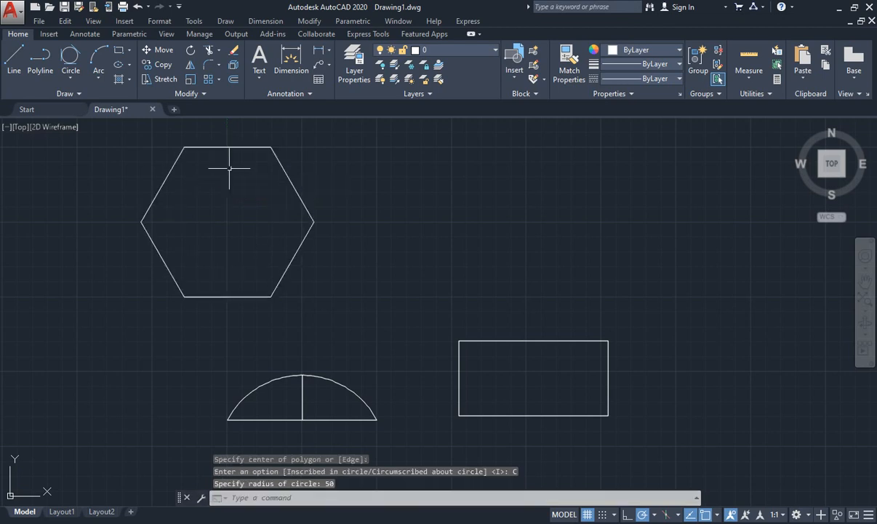
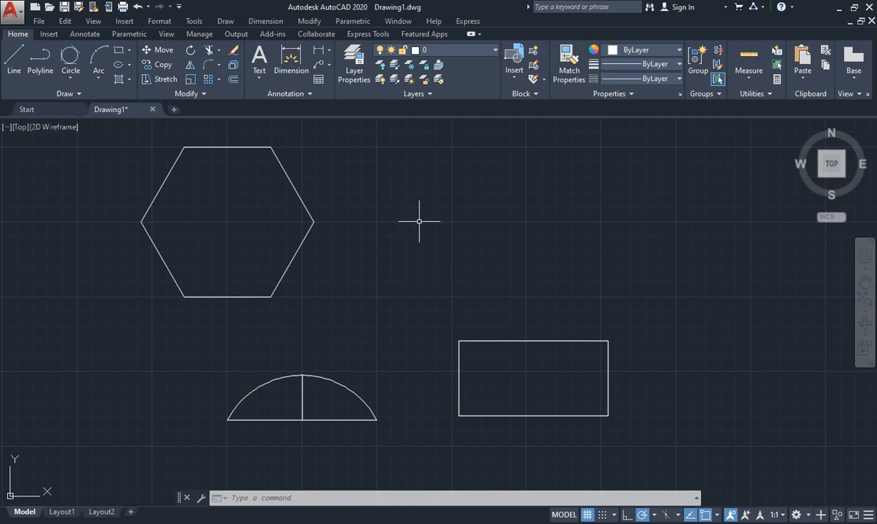
key(Escape)
key(Escape)
key(Escape)
scroll(421, 219, up, 2)
scroll(421, 220, down, 5)
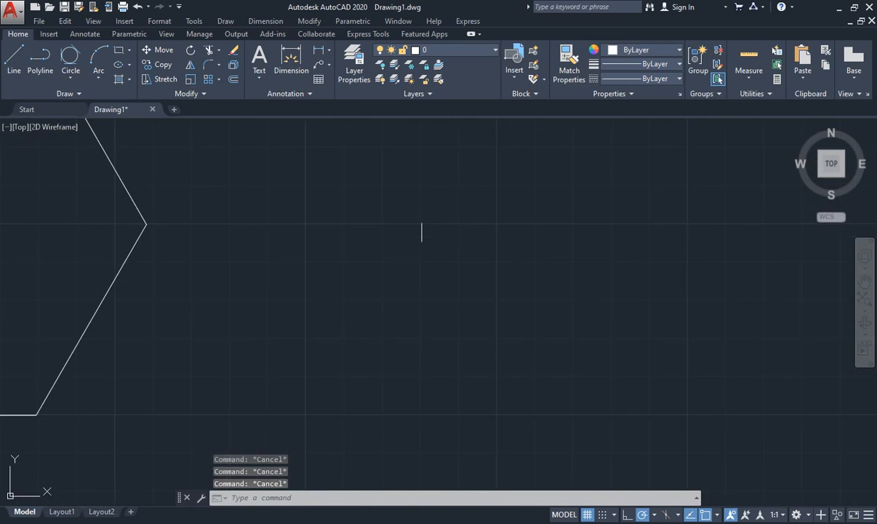
scroll(487, 193, up, 4)
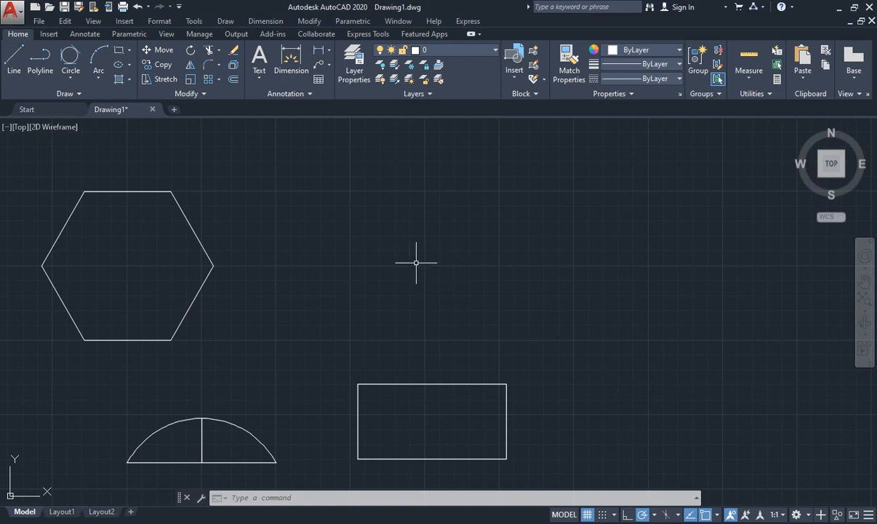
scroll(445, 263, down, 4)
scroll(446, 263, up, 4)
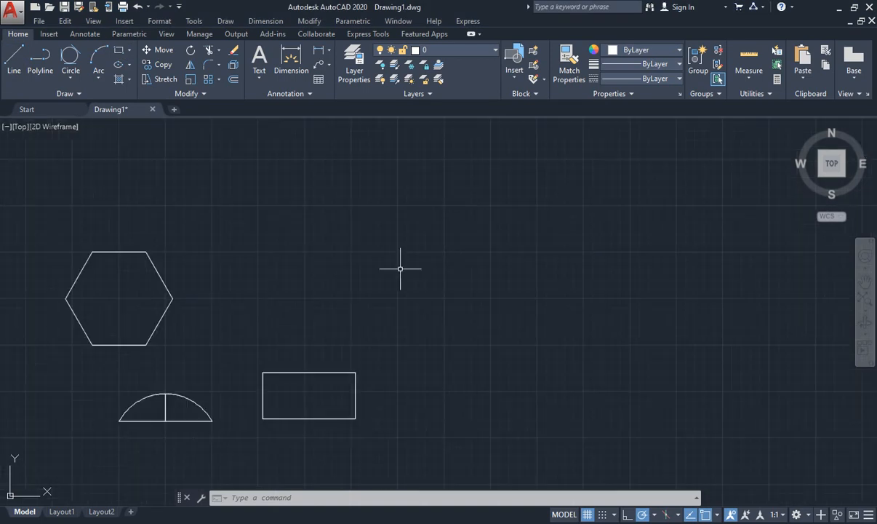
click(401, 269)
key(Escape)
key(Escape)
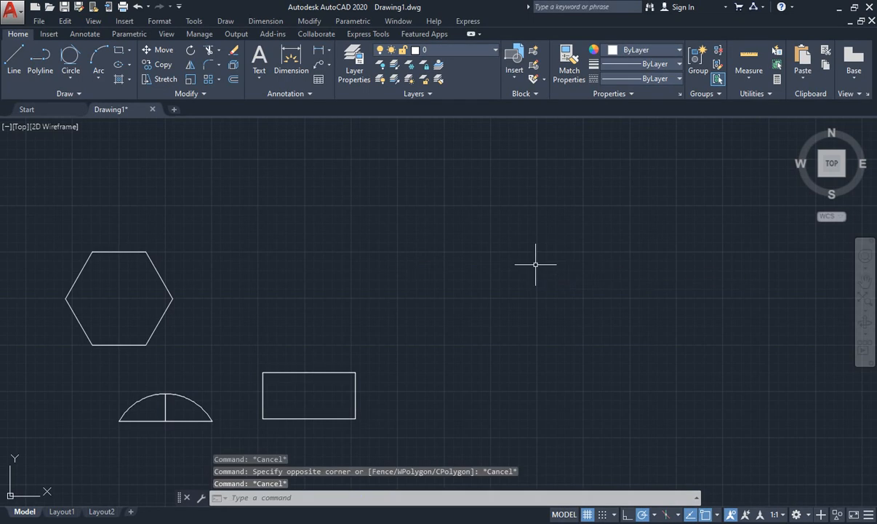
scroll(531, 264, down, 2)
scroll(529, 265, up, 2)
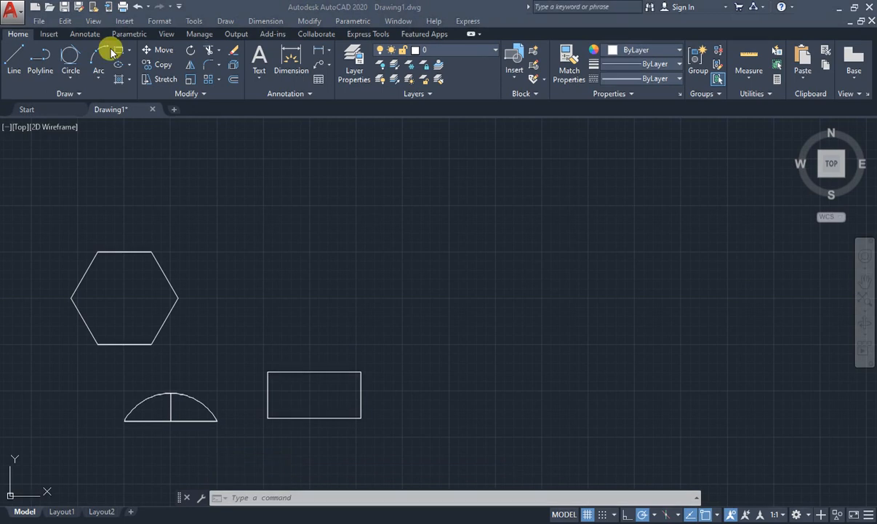
Draw a horizontal line 100 long with Line in the empty area above and to the right of the rectangle.
text(l)
key(Return)
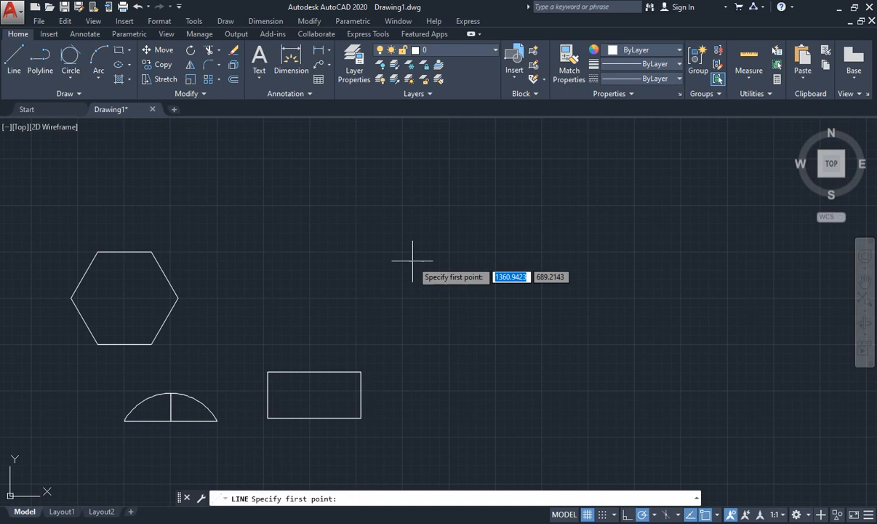
click(411, 259)
text(1)
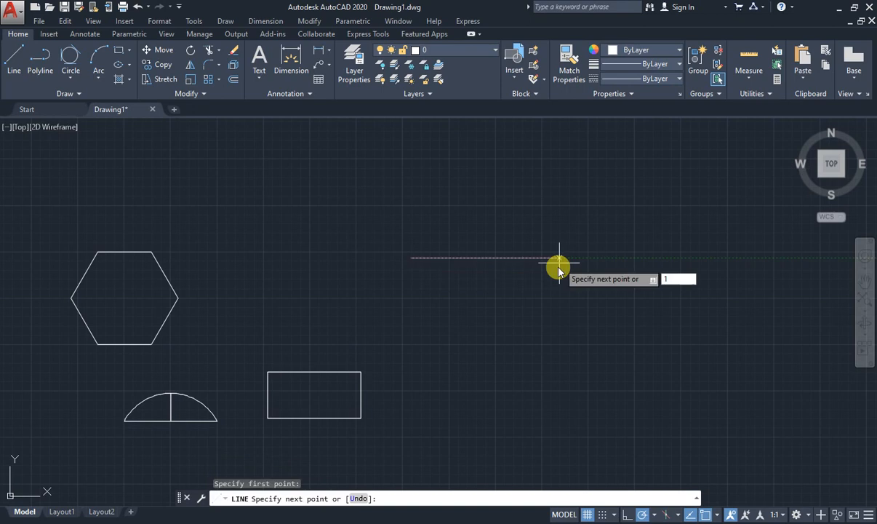
text(00)
key(Return)
key(Escape)
key(Escape)
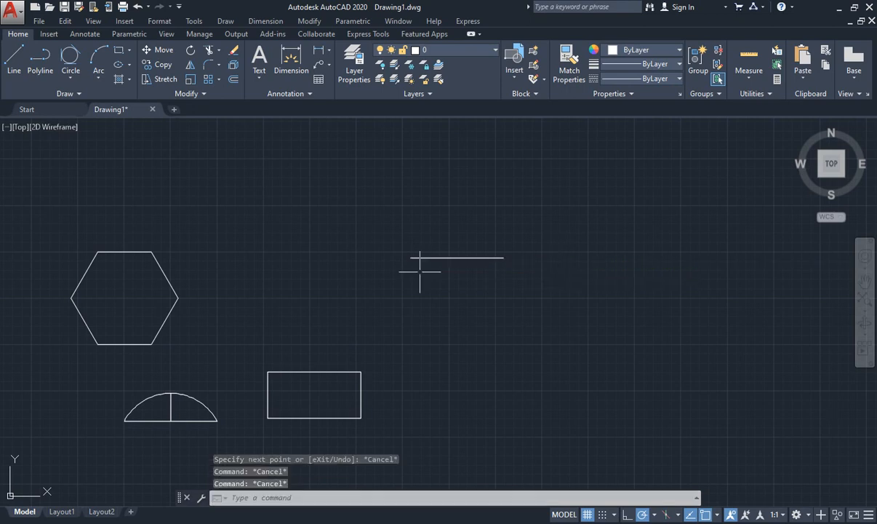
Try a vertical line 50 long going up at the new horizontal line's left end, and erase it.
scroll(420, 270, up, 2)
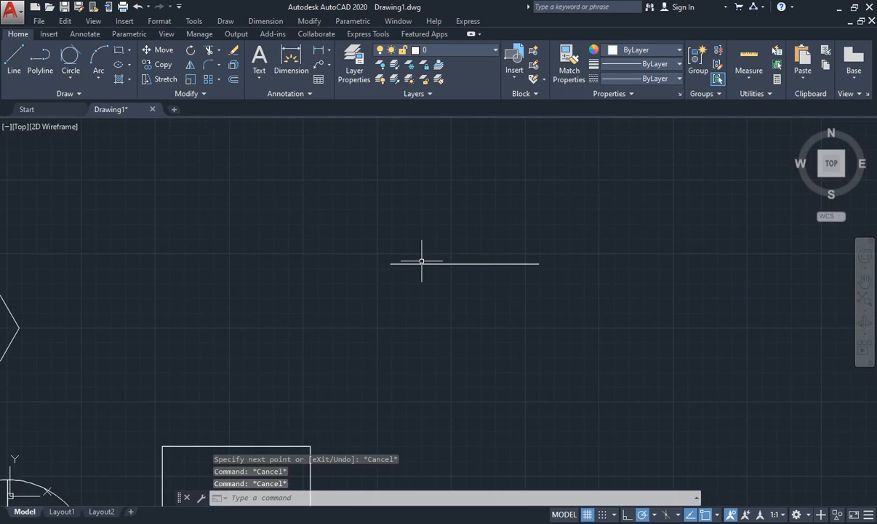
click(26, 59)
click(391, 263)
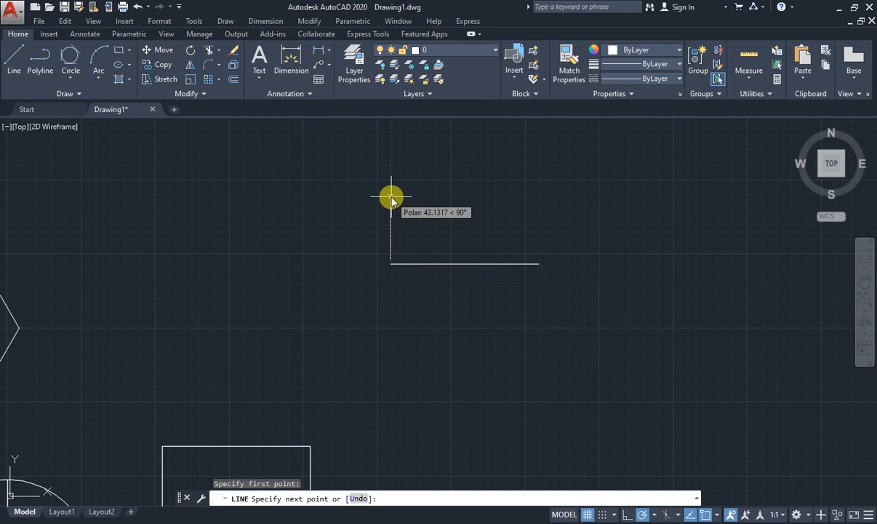
text(50)
key(Return)
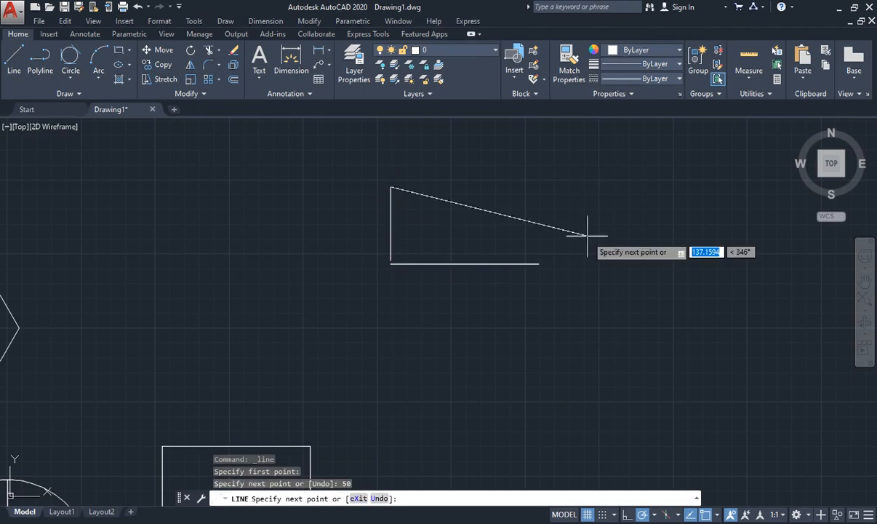
key(Escape)
key(Escape)
key(Escape)
key(Escape)
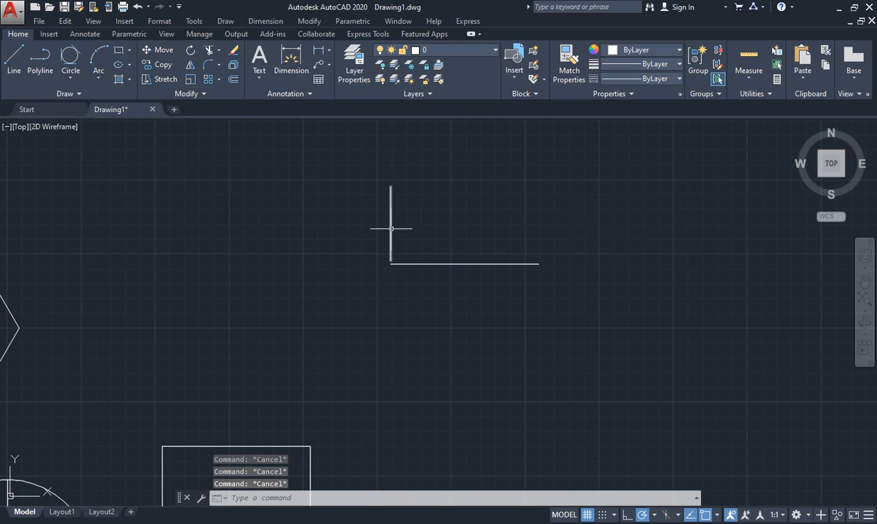
click(390, 227)
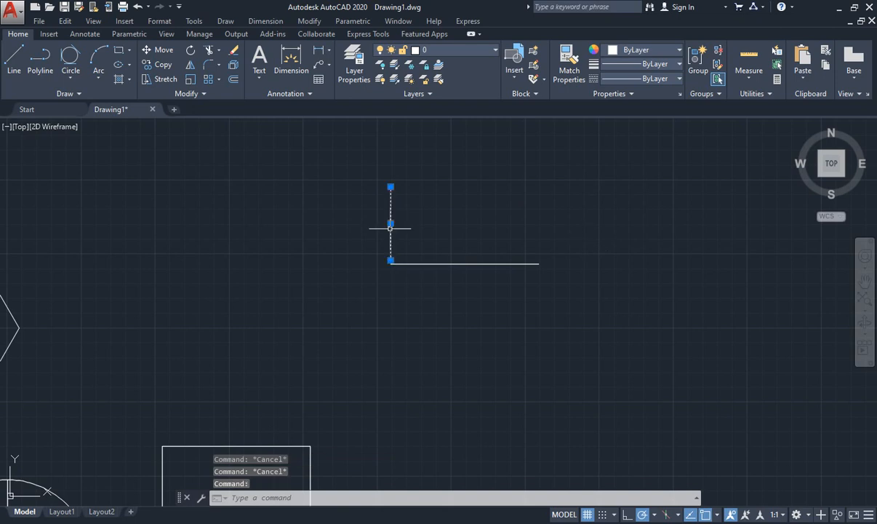
key(Delete)
Draw a vertical line 50 long with Line, going up from the left end of the 100-long horizontal line.
text(l)
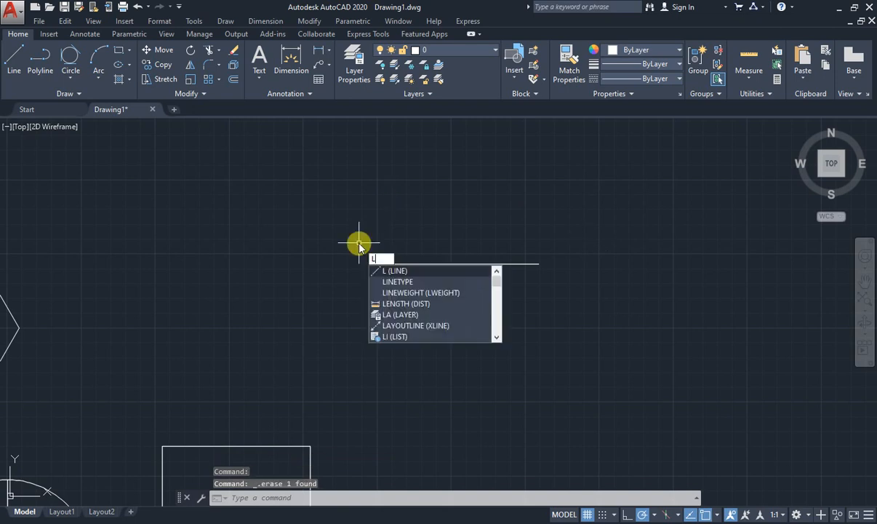
key(Return)
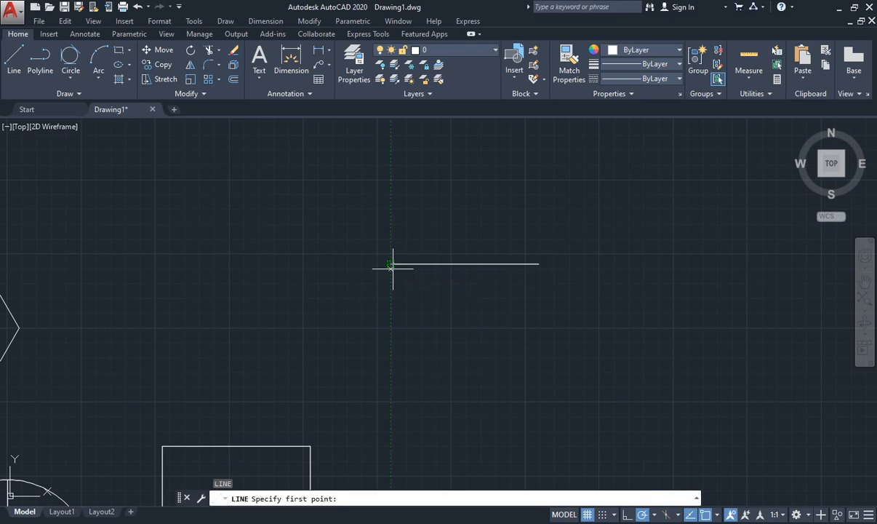
scroll(393, 267, down, 2)
scroll(393, 266, up, 2)
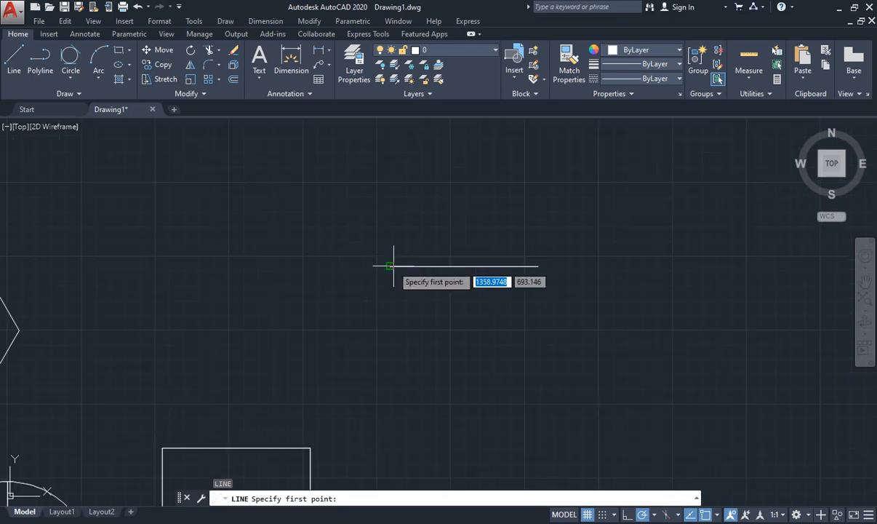
click(391, 267)
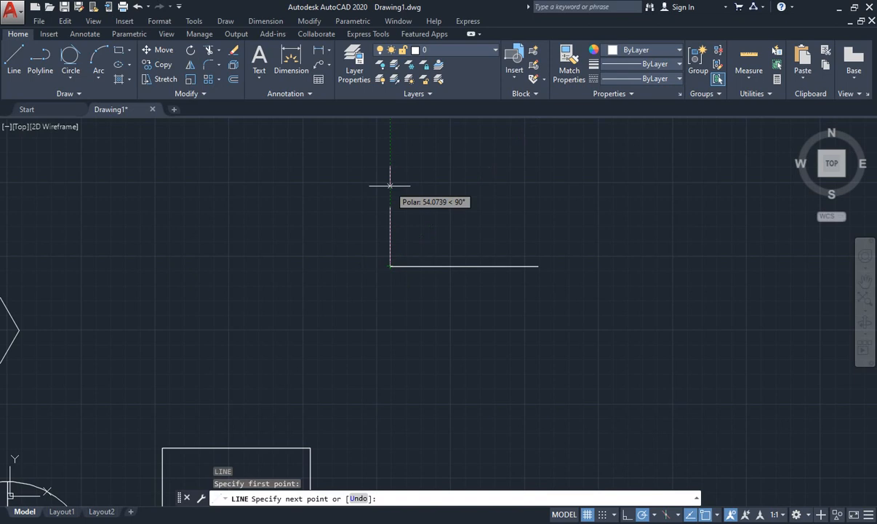
text(50)
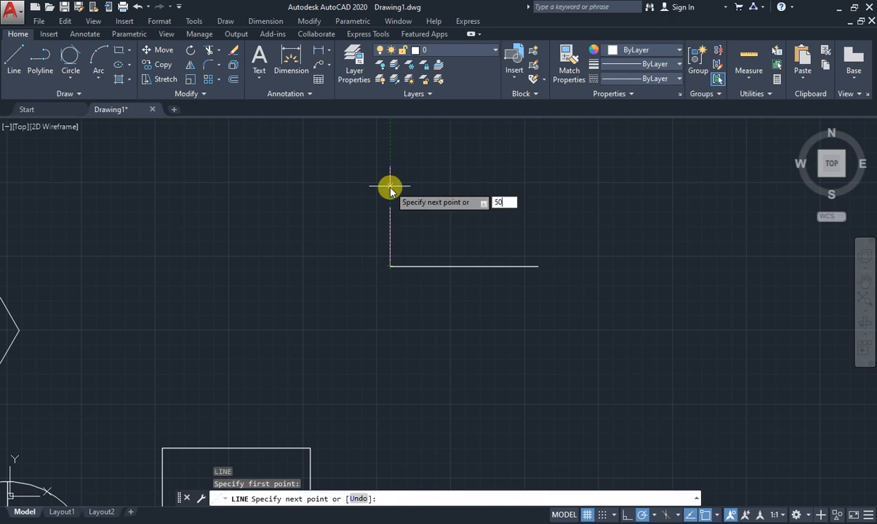
key(Return)
key(Escape)
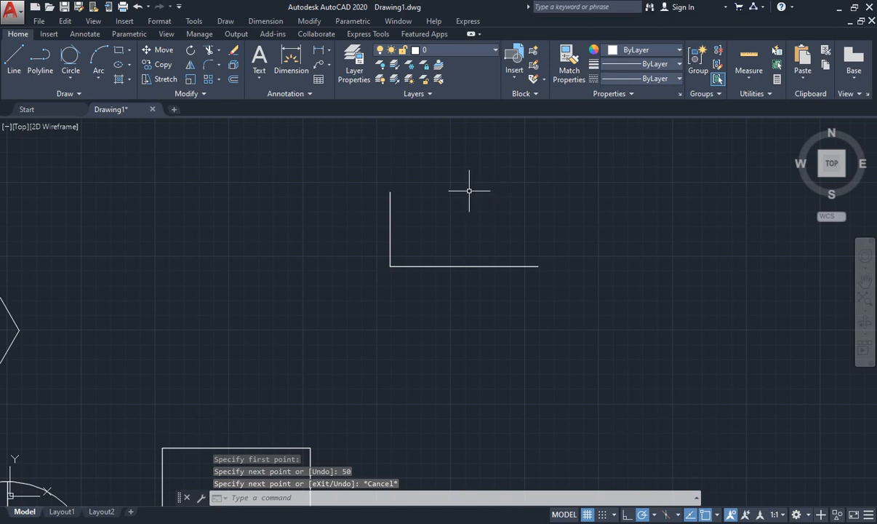
click(130, 66)
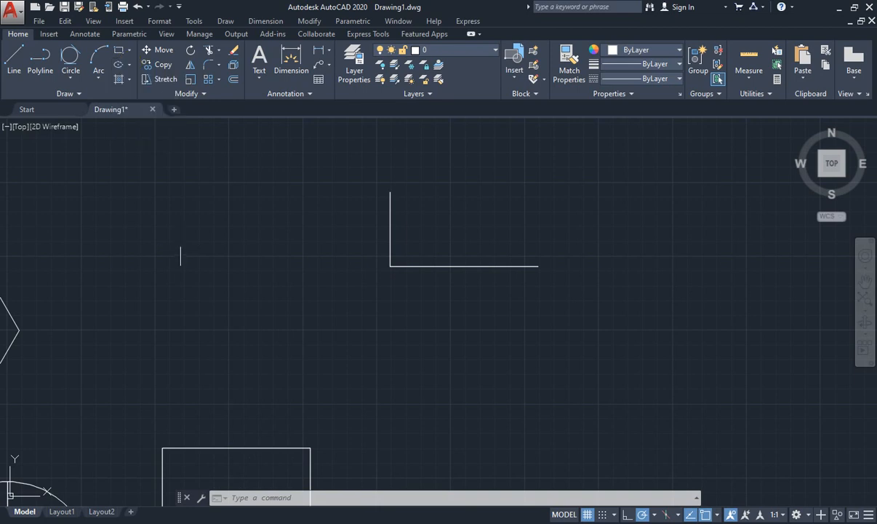
key(Escape)
key(Escape)
key(Escape)
text(EL)
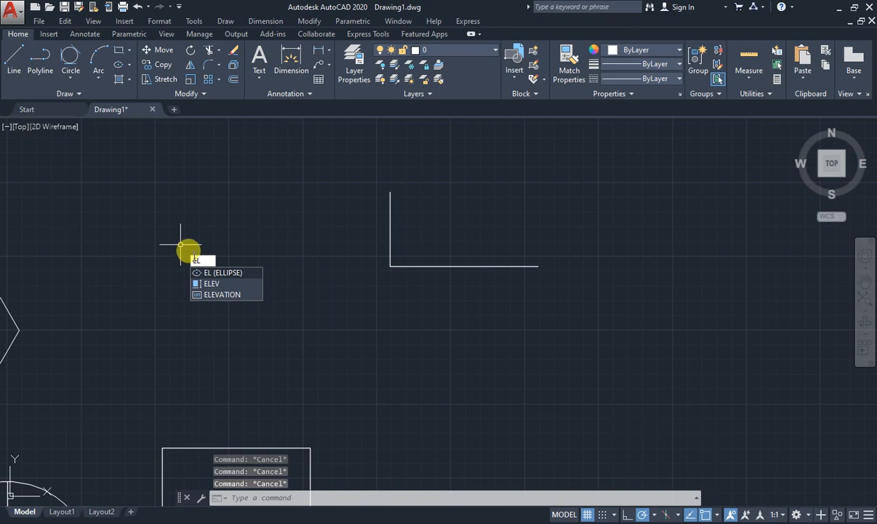
click(222, 274)
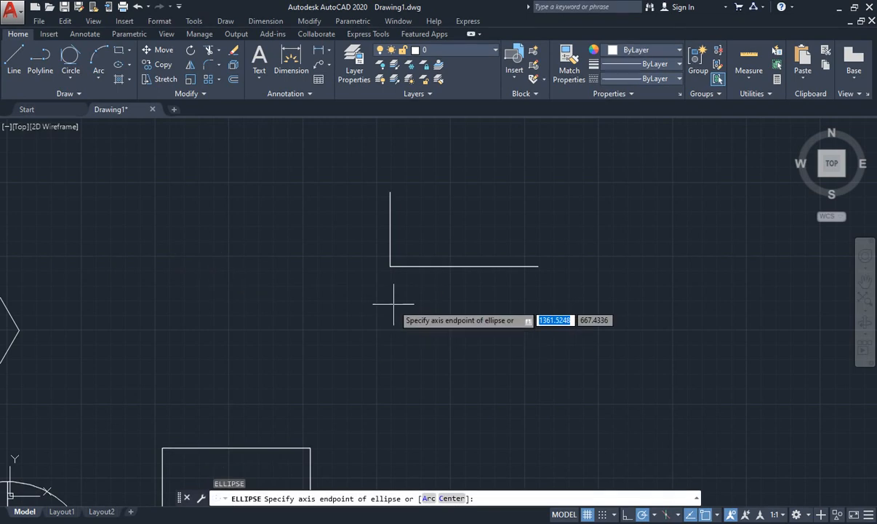
click(390, 266)
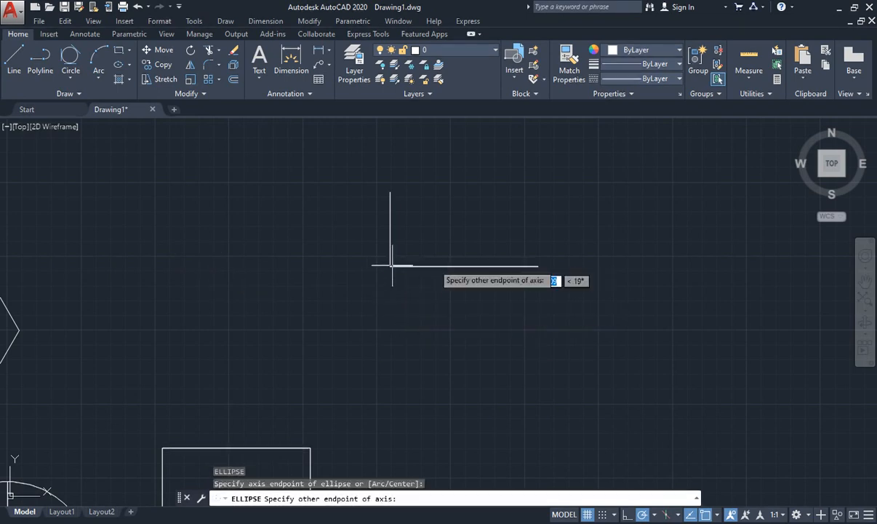
click(538, 266)
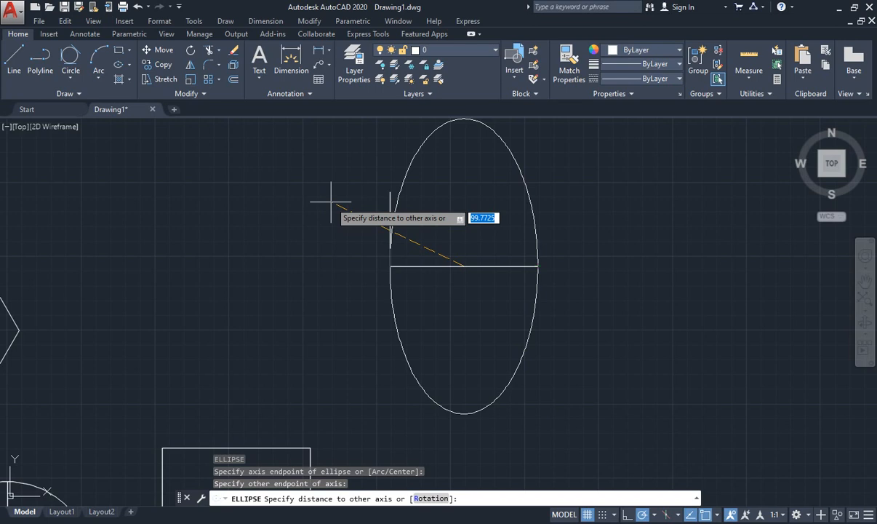
key(Escape)
text(el)
key(Return)
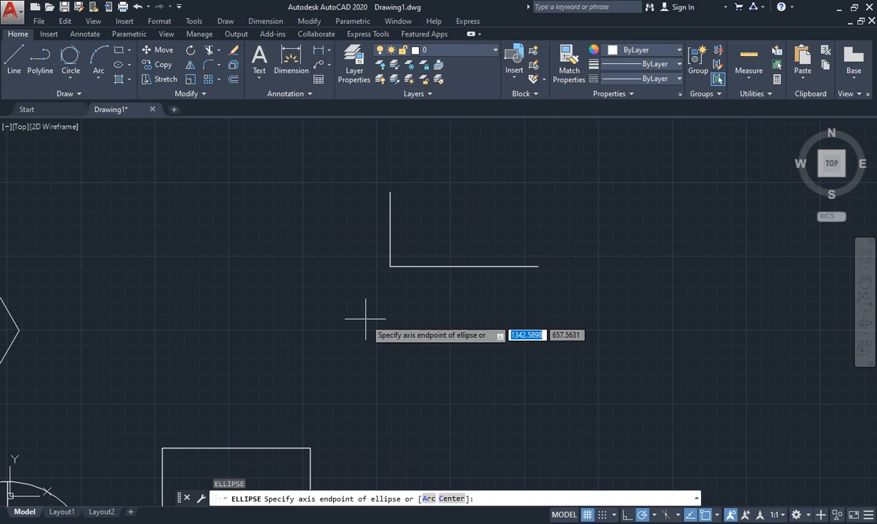
key(Escape)
key(Escape)
key(Escape)
key(Escape)
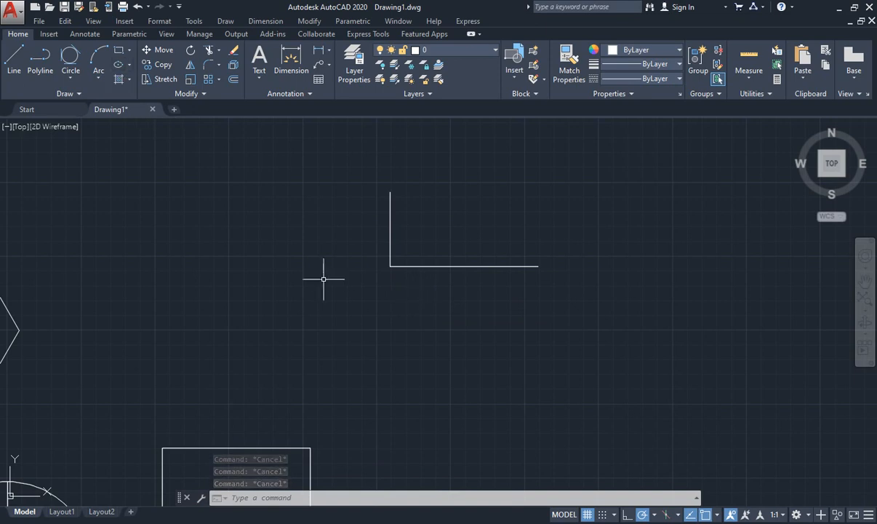
Draw an ellipse with the Center option, centred on the two lines' shared corner, with its axes ending at the horizontal and vertical lines' free ends.
text(e)
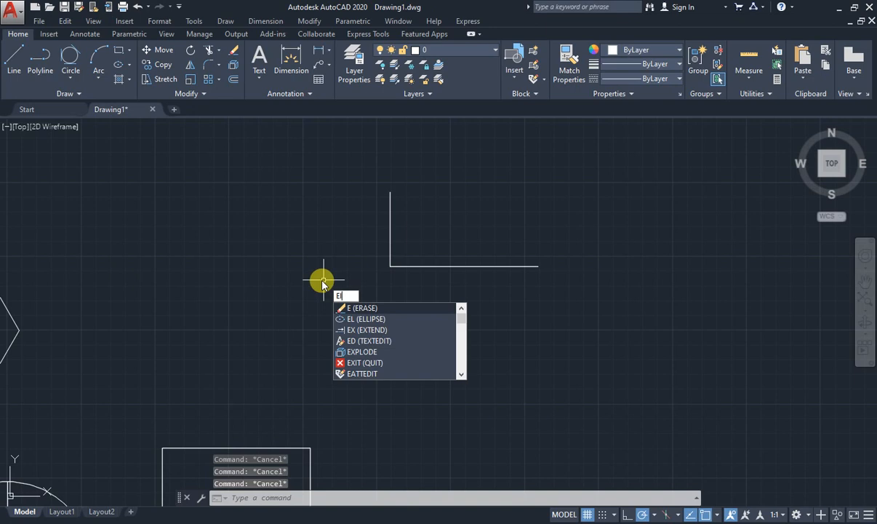
text(l)
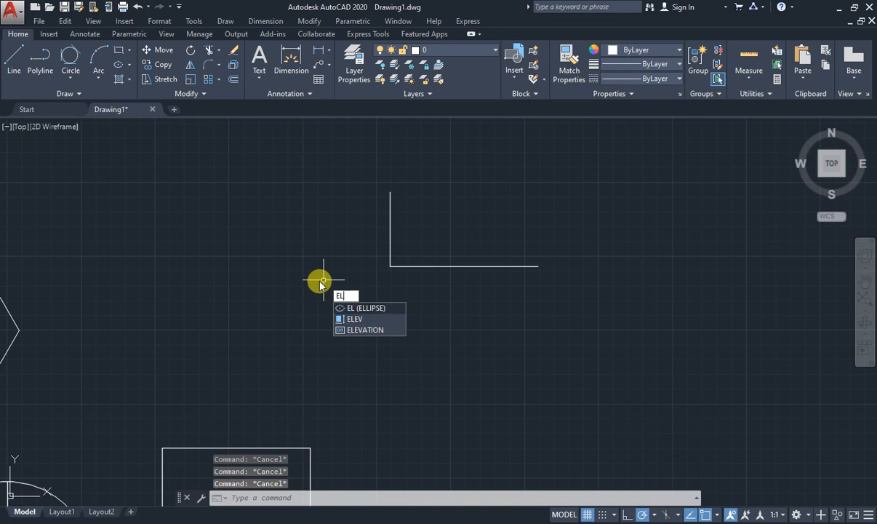
key(Return)
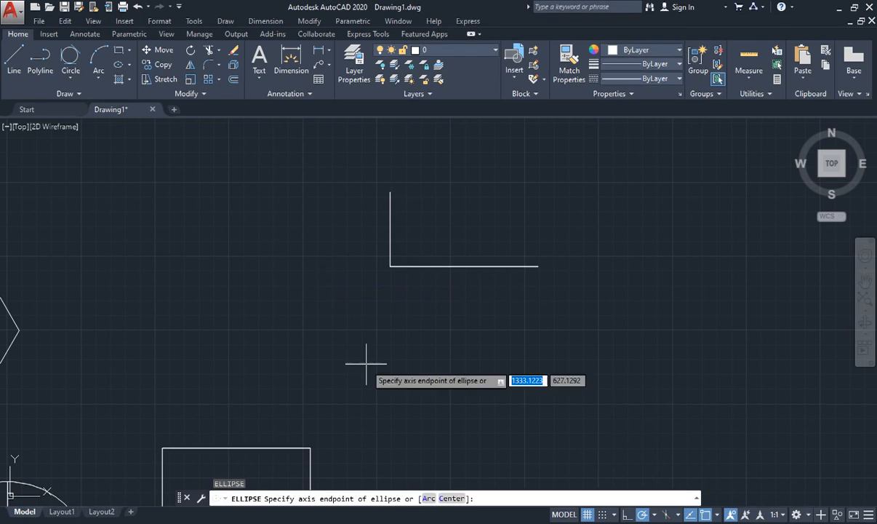
text(c)
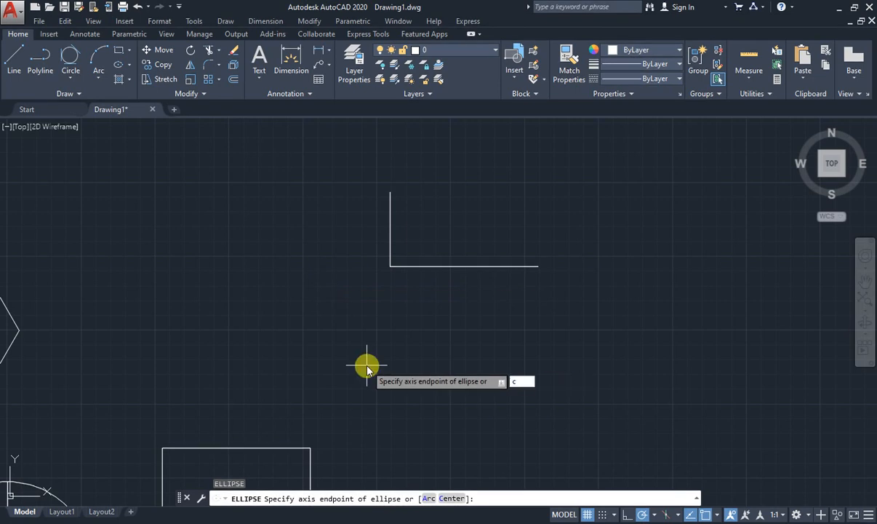
key(Return)
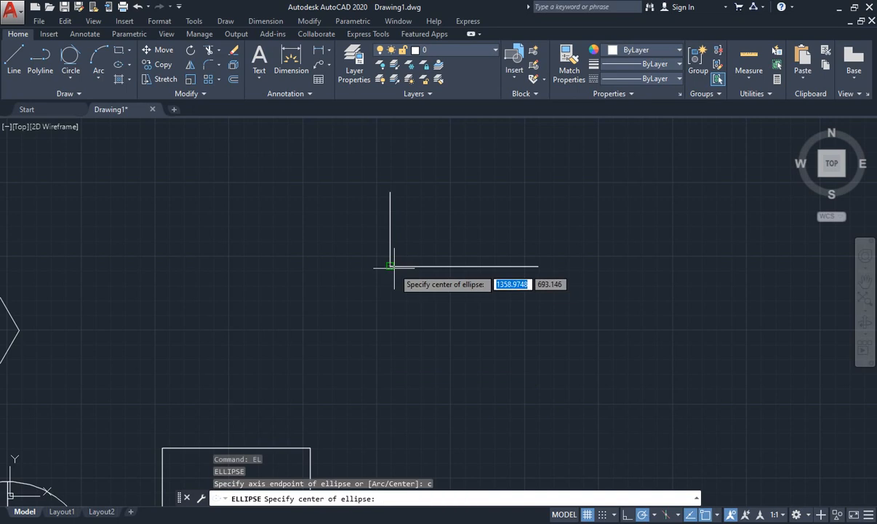
click(391, 267)
click(539, 266)
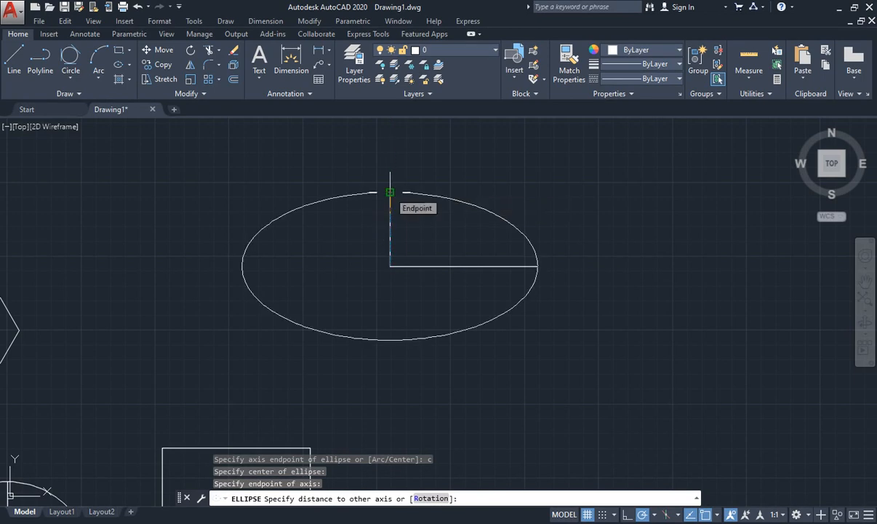
click(389, 192)
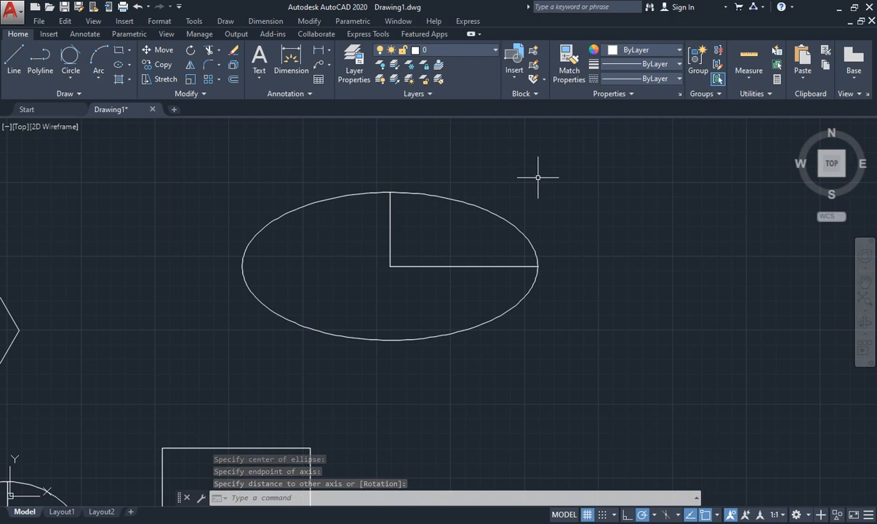
key(Escape)
key(Escape)
key(Escape)
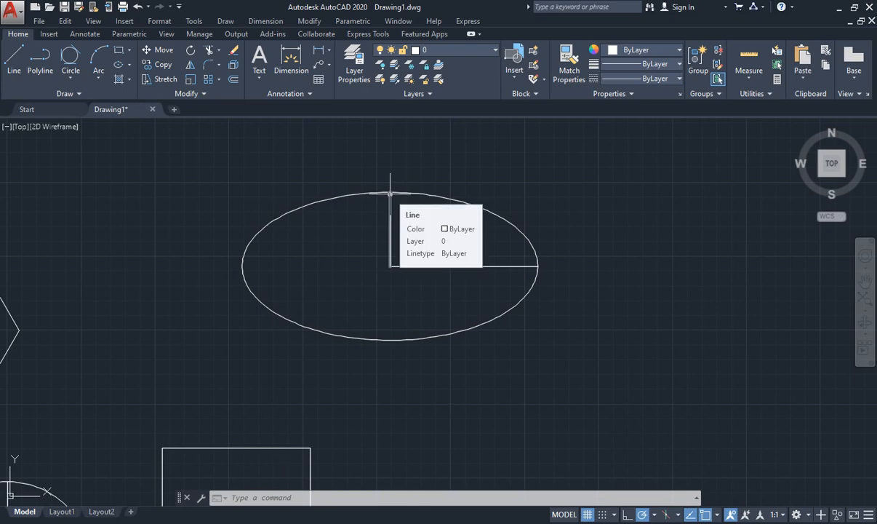
Draw a rectangle 100 wide and 50 high with Rectangle in the empty area below and to the right of the ellipse.
scroll(391, 193, down, 2)
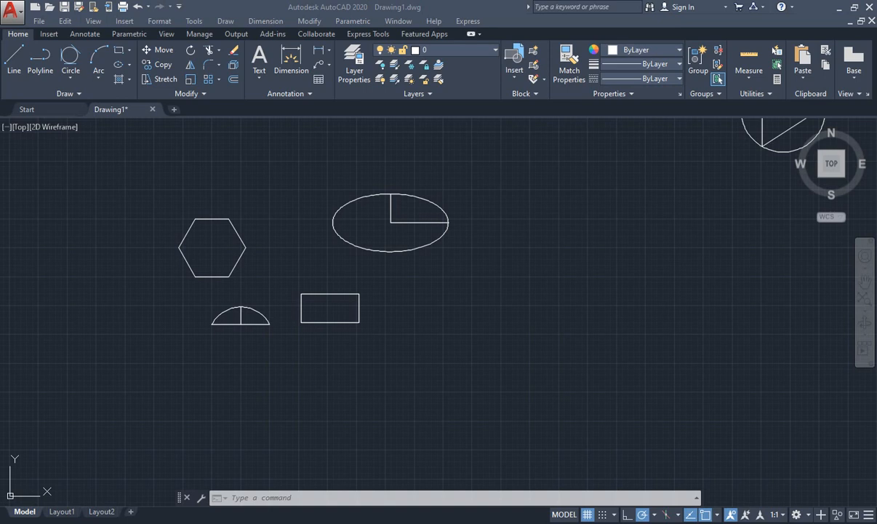
scroll(574, 329, down, 1)
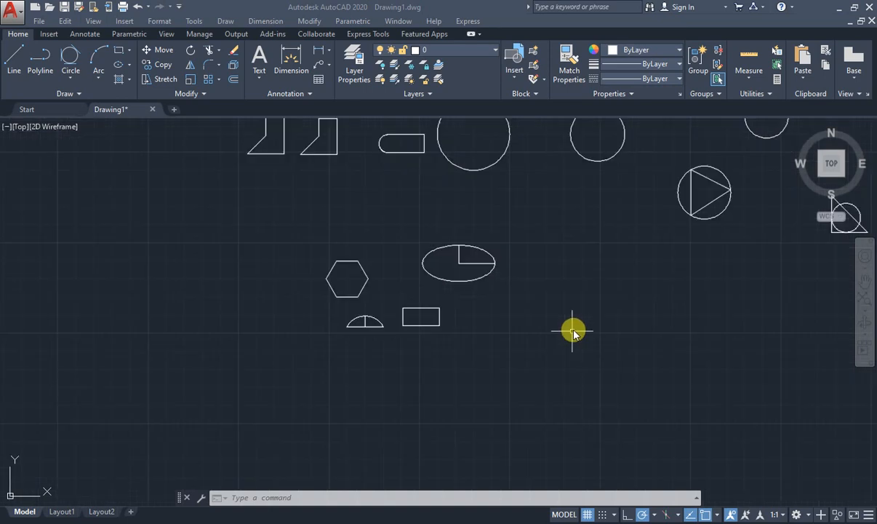
scroll(604, 302, up, 2)
scroll(609, 305, up, 2)
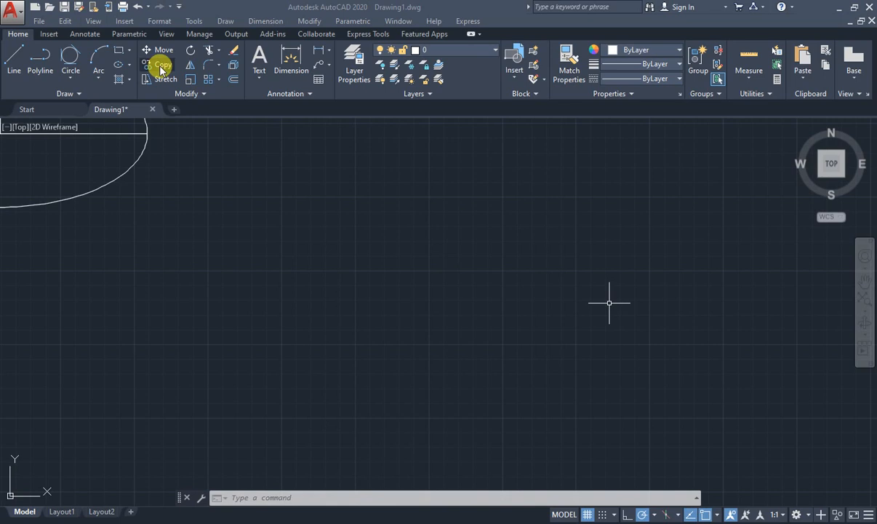
click(305, 358)
key(Escape)
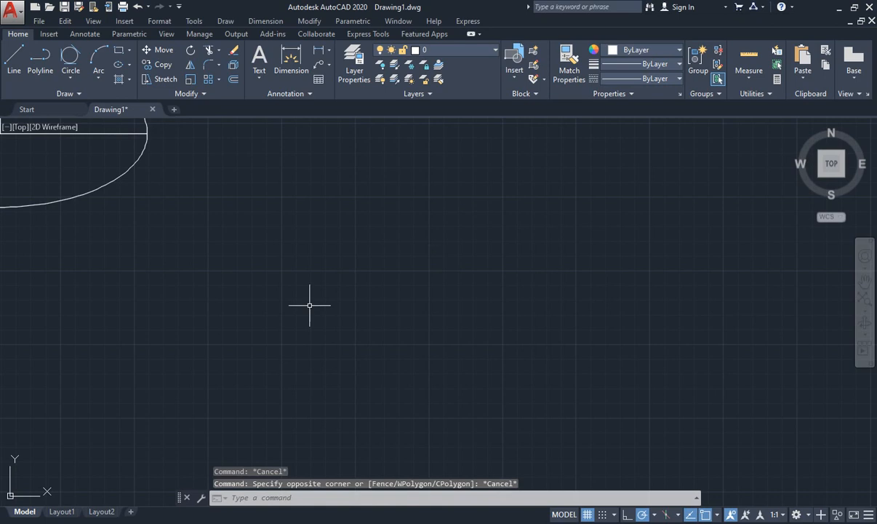
text(REC)
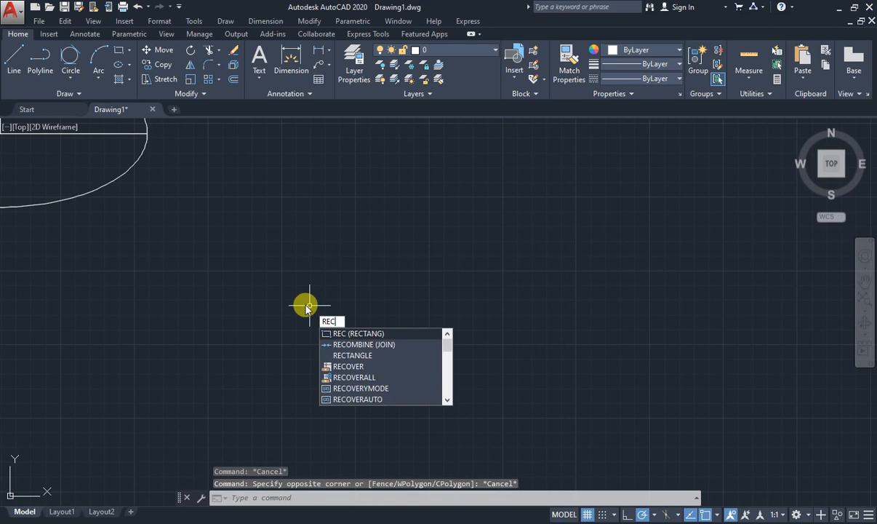
key(Return)
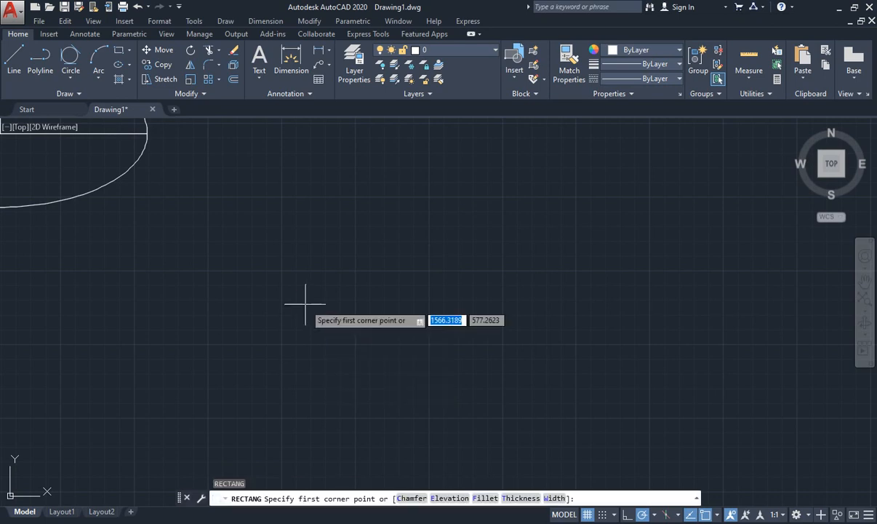
click(349, 374)
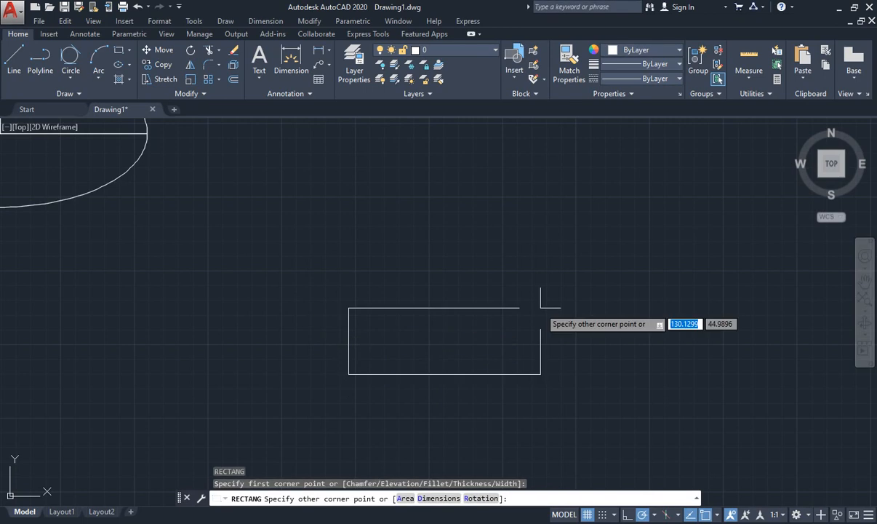
text(100)
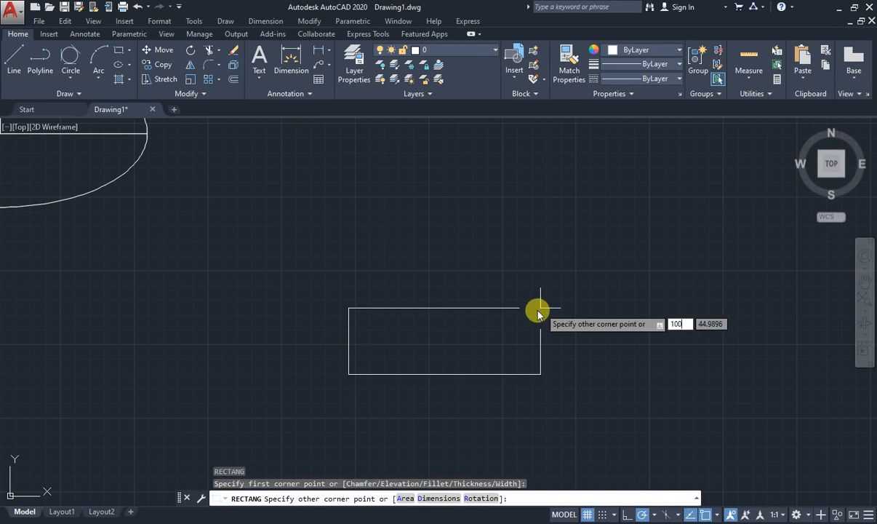
key(Tab)
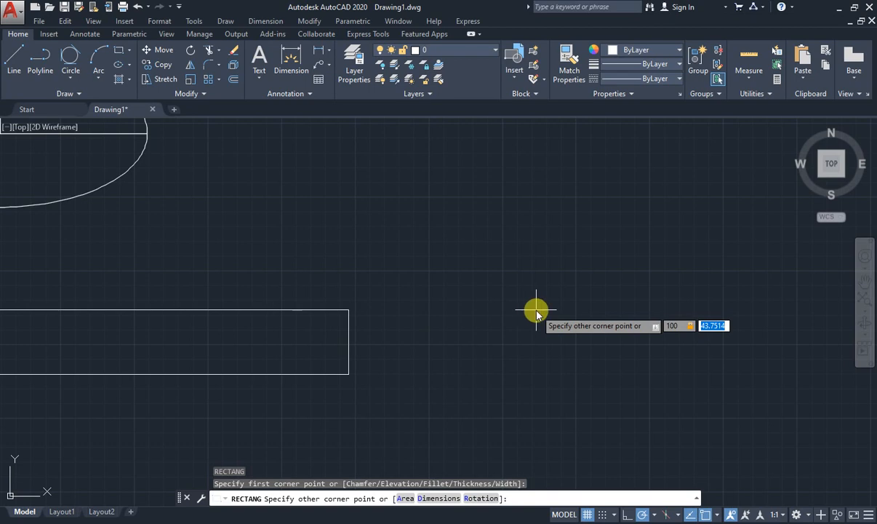
text(50)
key(Return)
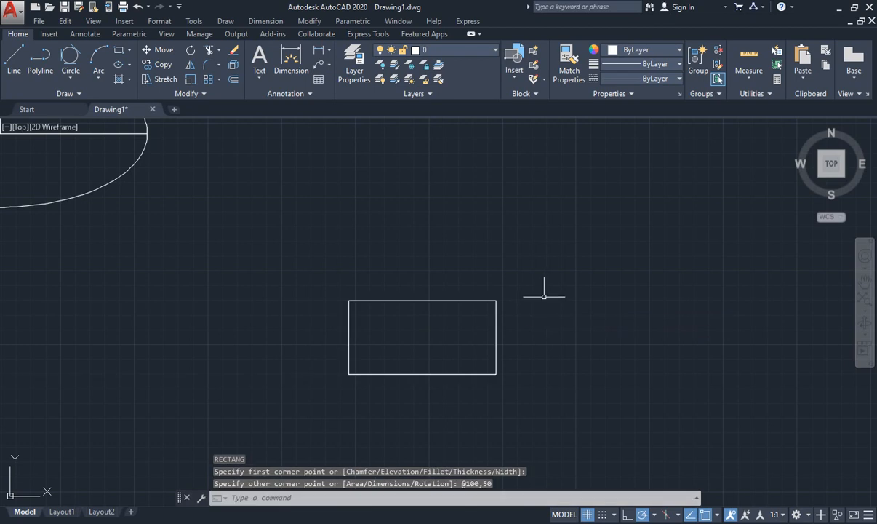
key(Escape)
key(Escape)
key(Escape)
Draw a vertical line 50 long with Line, going up from the 100 by 50 rectangle's upper-right corner.
text(L)
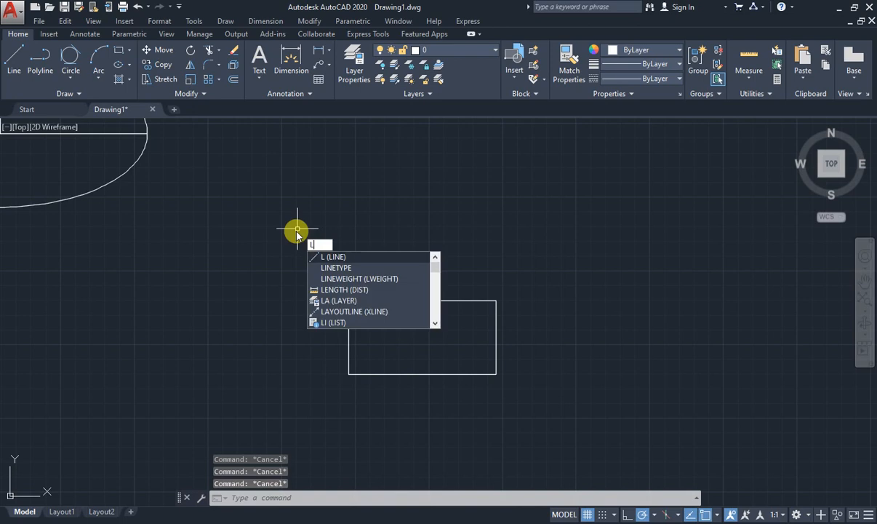
key(Return)
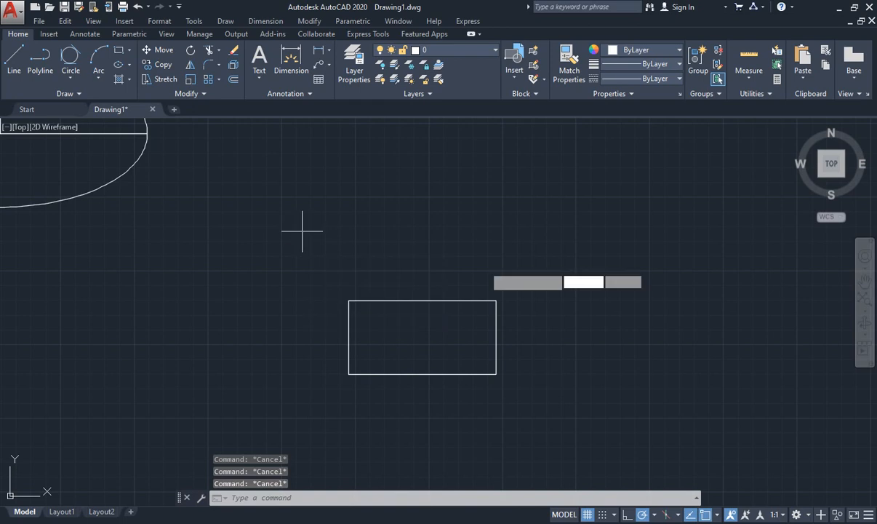
click(496, 301)
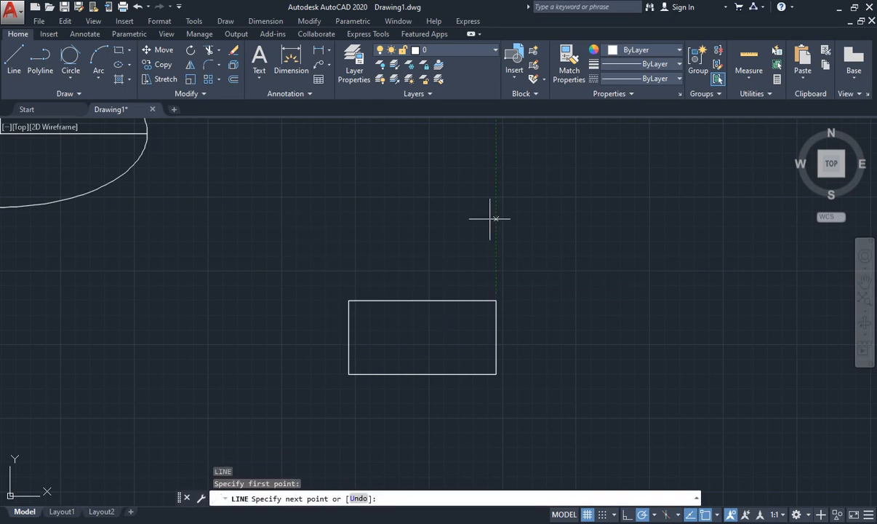
text(50)
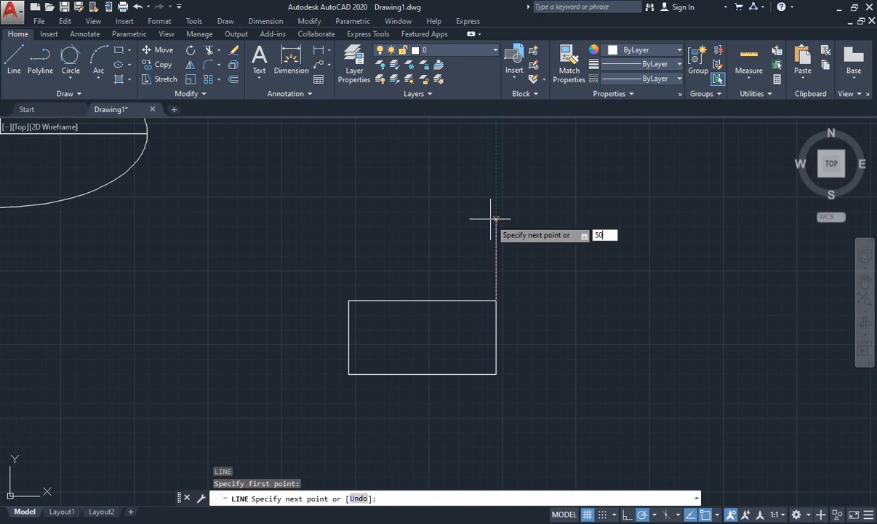
key(Return)
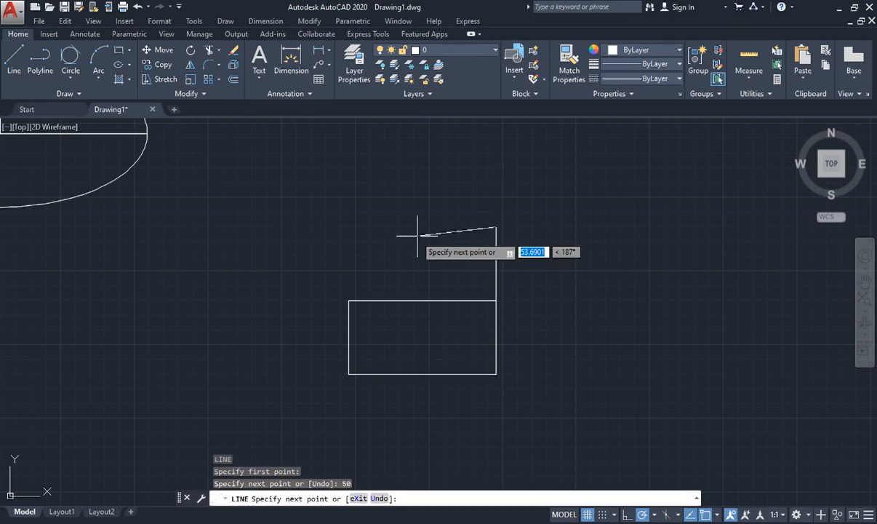
Try a freehand horizontal segment going left from the vertical line's top end, and erase it.
right_click(246, 402)
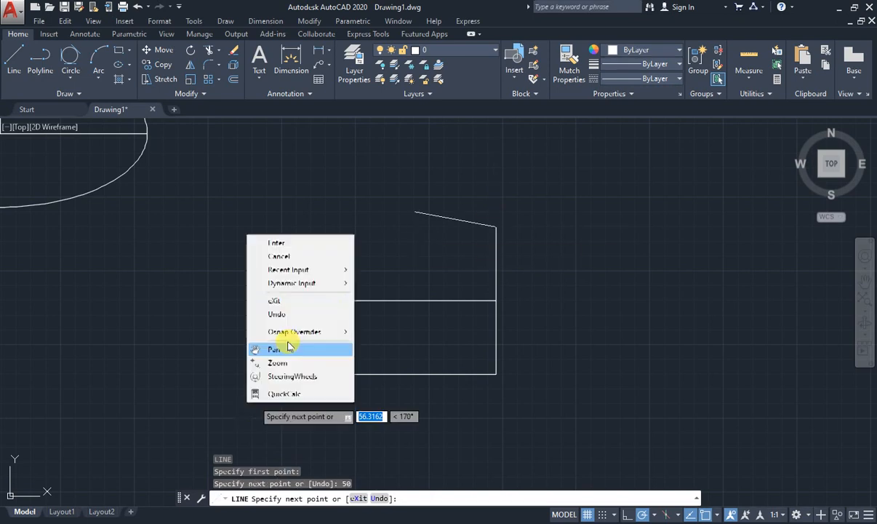
click(411, 227)
key(Escape)
key(Escape)
key(Escape)
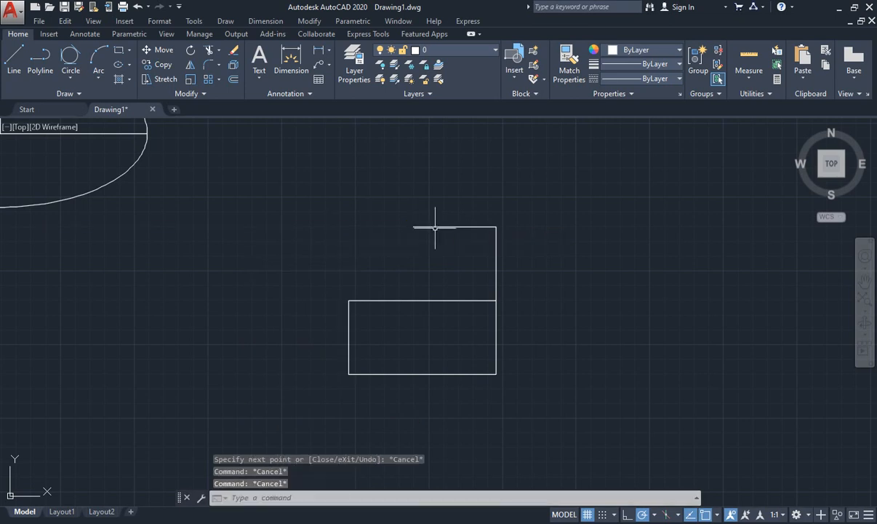
click(436, 227)
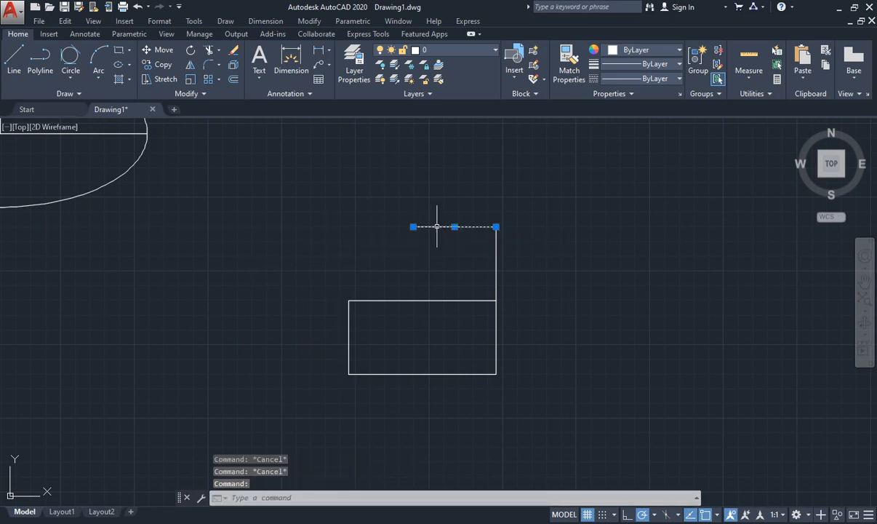
key(Delete)
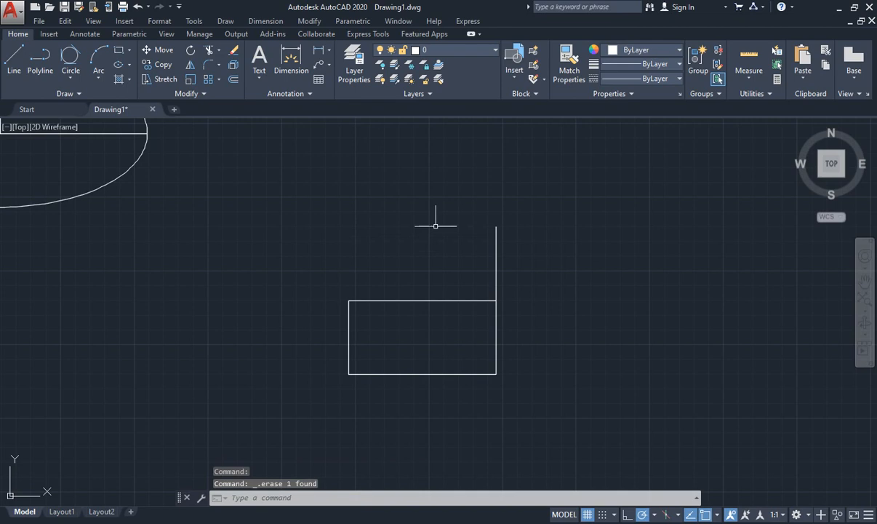
Draw a line 50 long going left from the vertical line's top end, and continue it down to the midpoint of the rectangle's upper edge.
text(l)
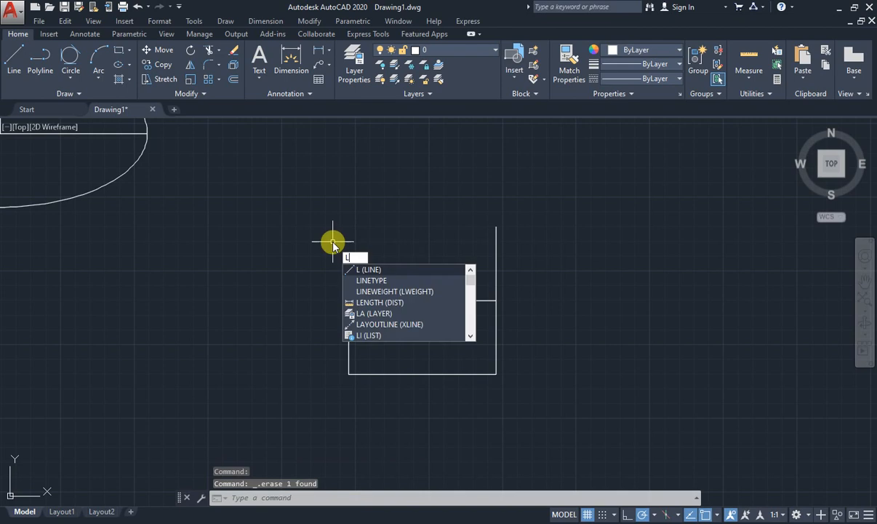
key(Return)
click(496, 228)
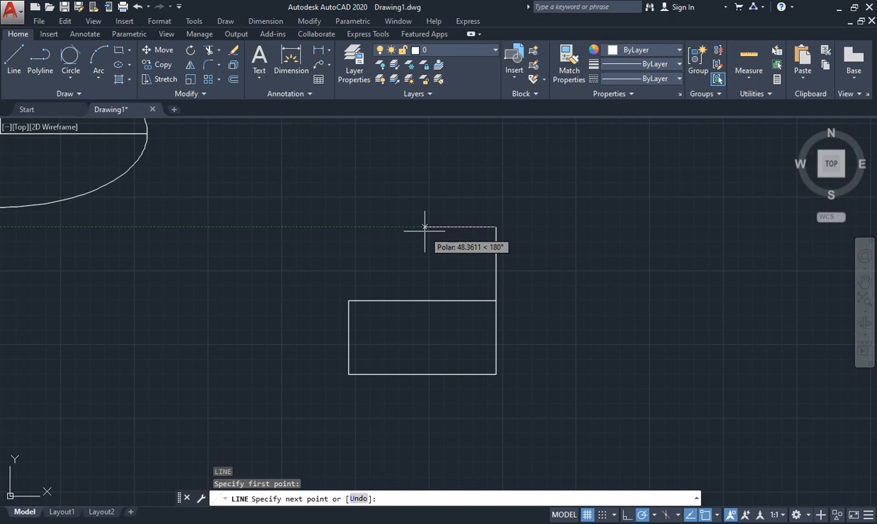
text(50)
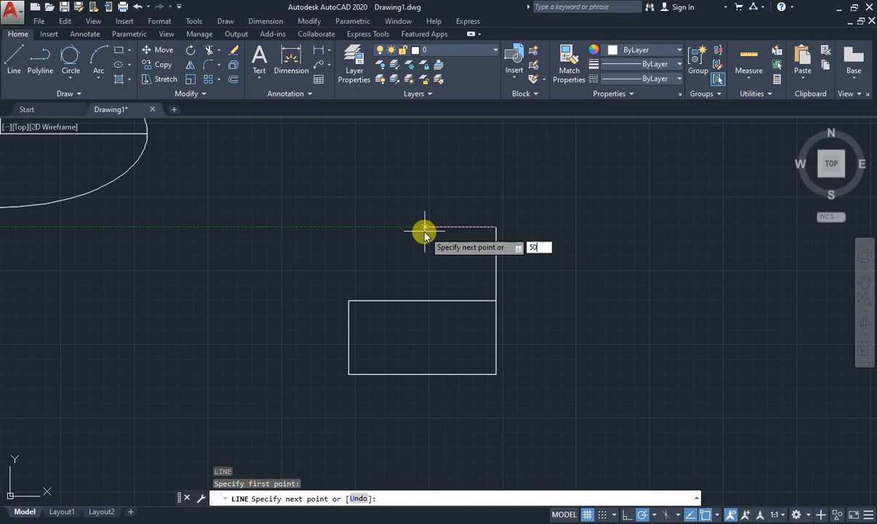
key(Return)
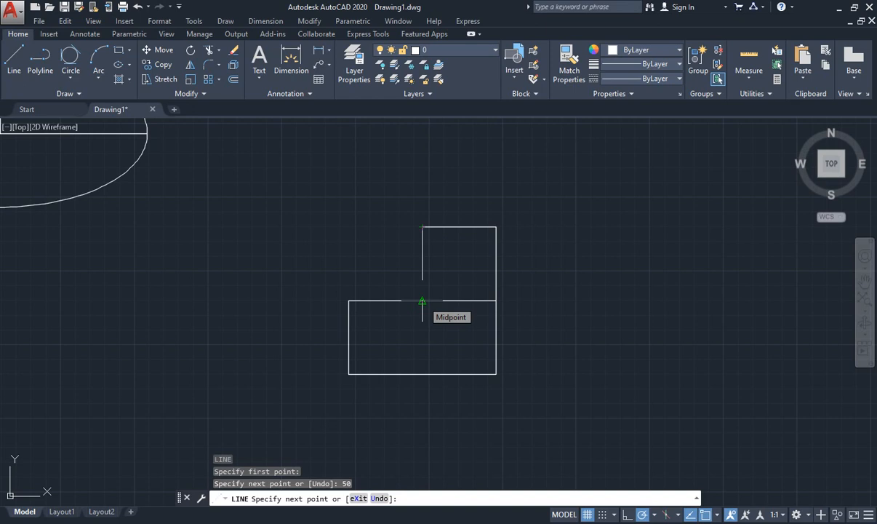
click(422, 301)
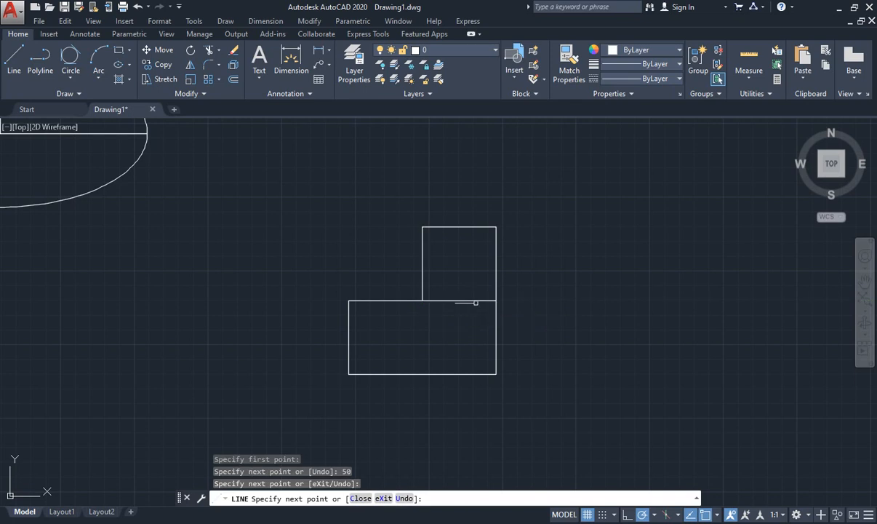
key(Escape)
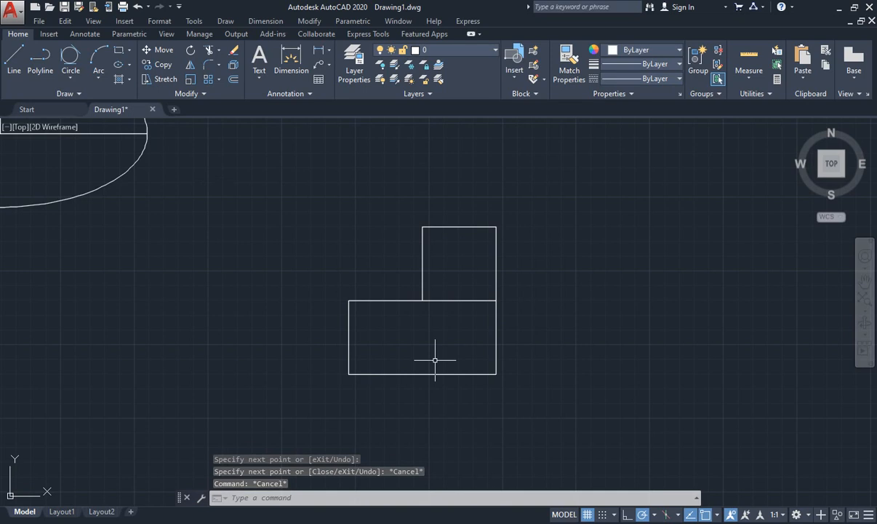
key(Escape)
key(Escape)
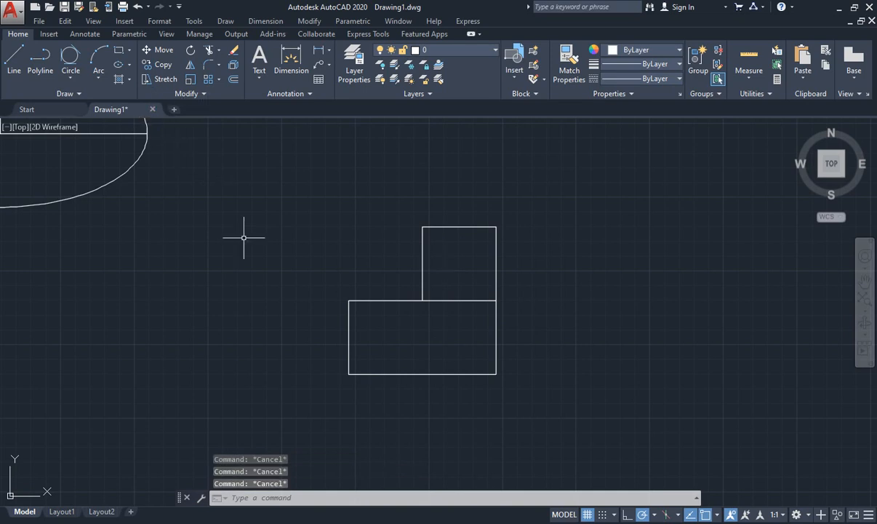
Hatch the square above the rectangle with the ANSI36 pattern.
text(H)
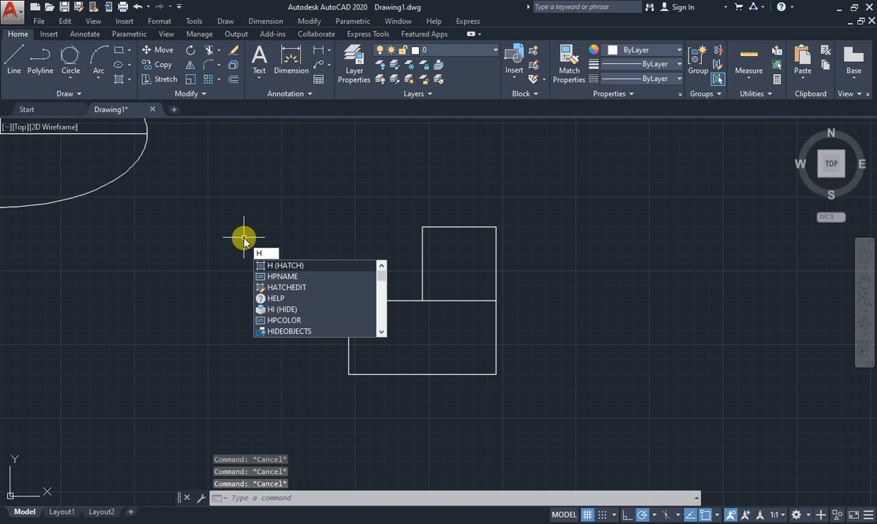
key(Escape)
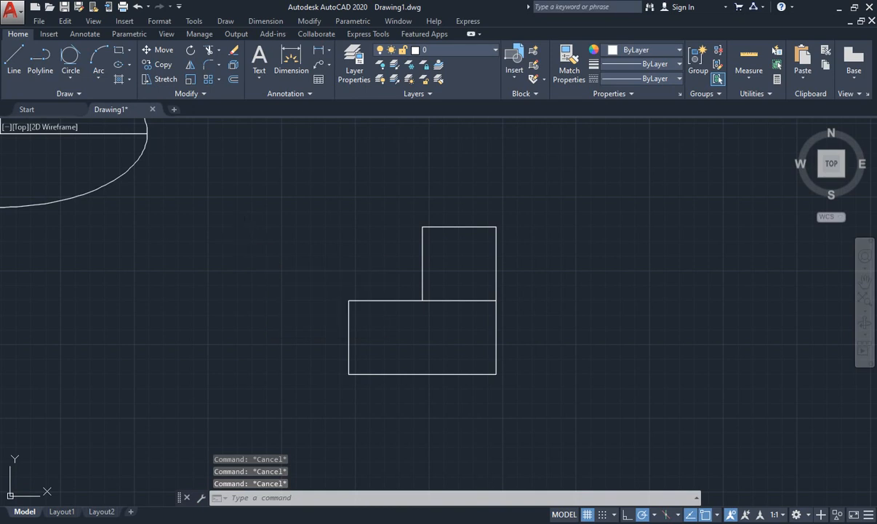
text(h)
key(Return)
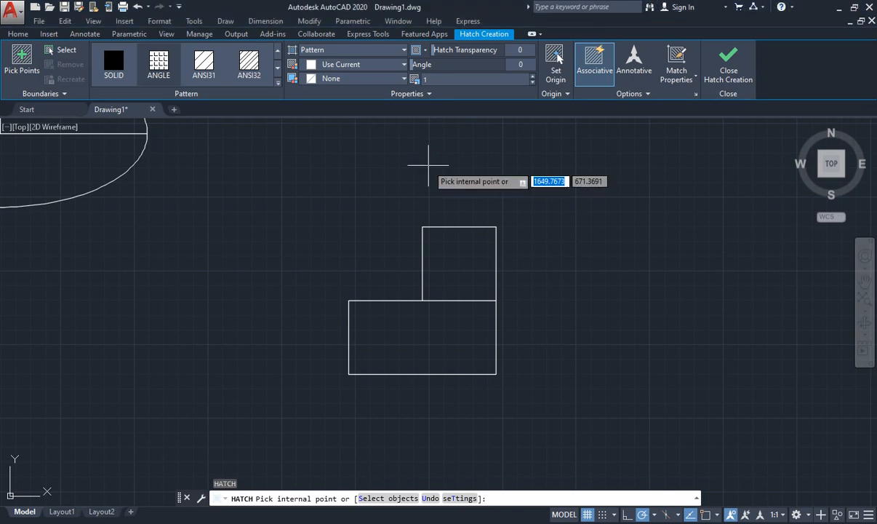
click(278, 81)
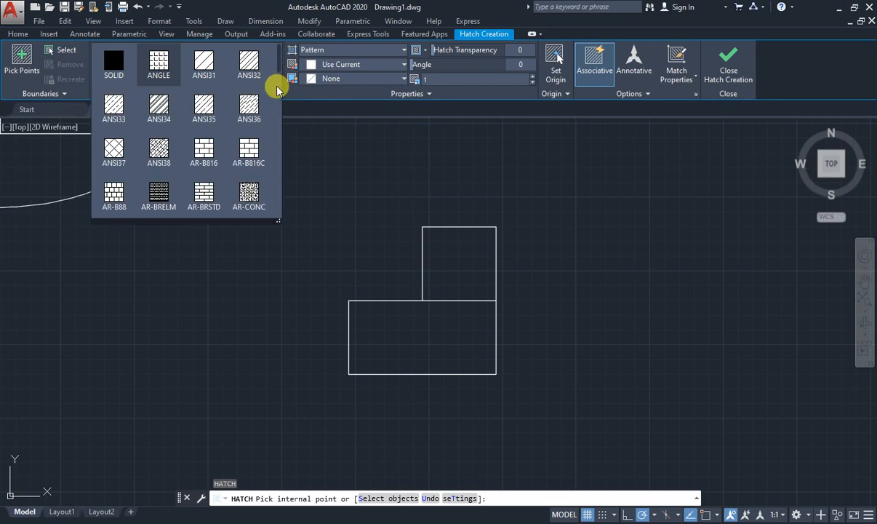
click(248, 112)
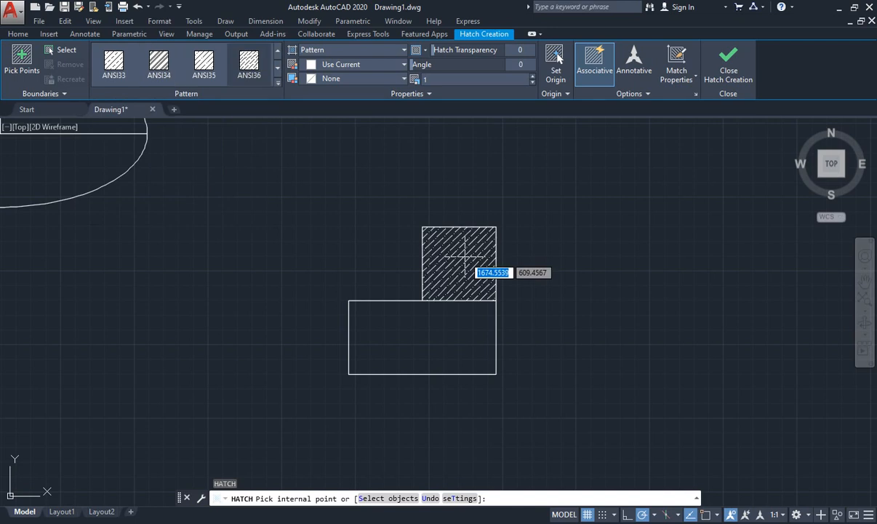
click(464, 256)
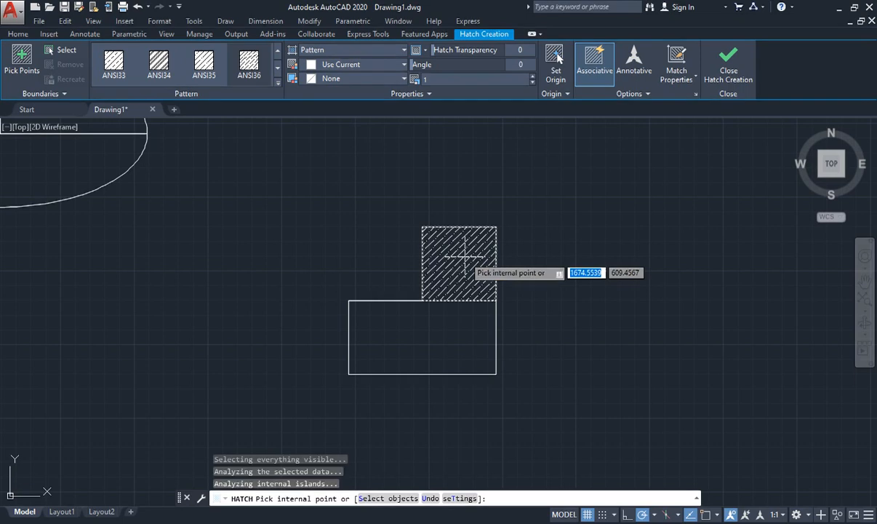
click(740, 71)
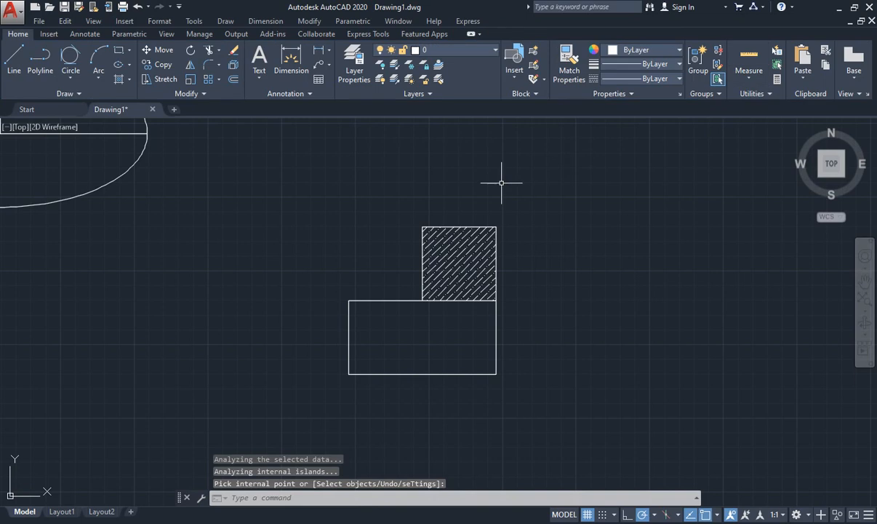
Hatch the 100 by 50 rectangle below the square with the EARTH pattern.
text(H)
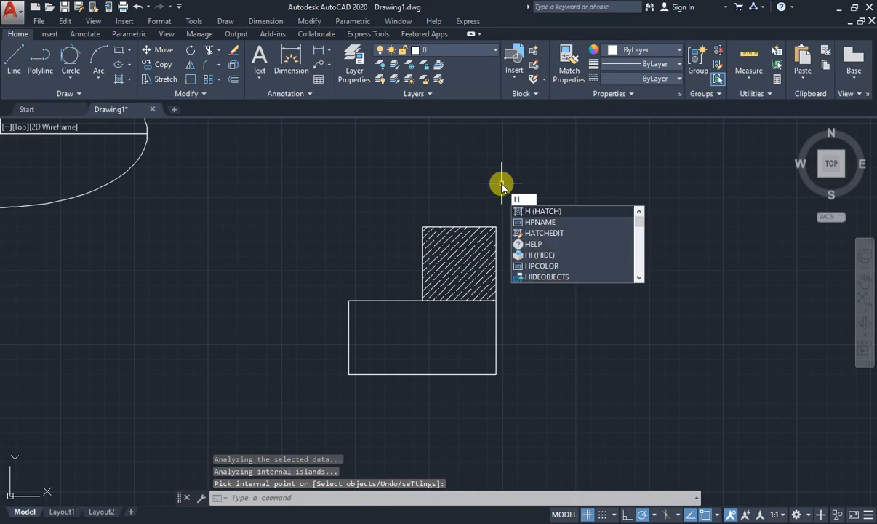
key(Return)
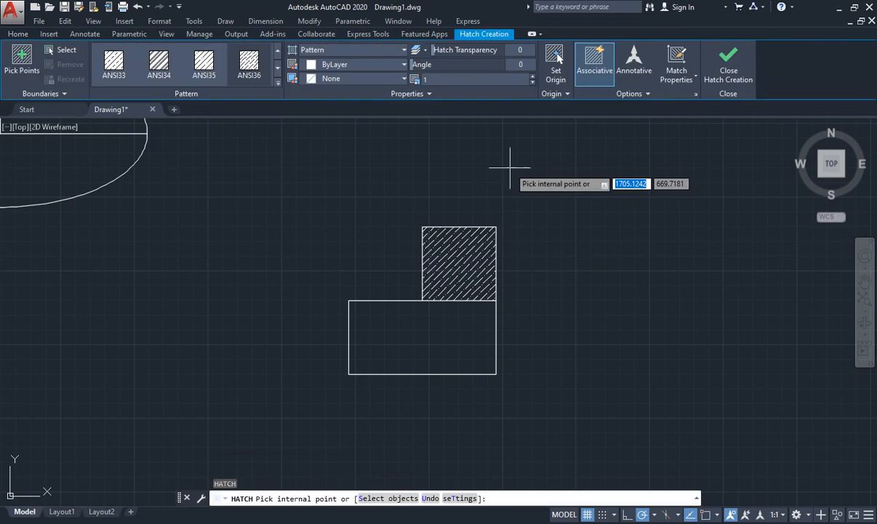
click(277, 82)
scroll(242, 144, down, 2)
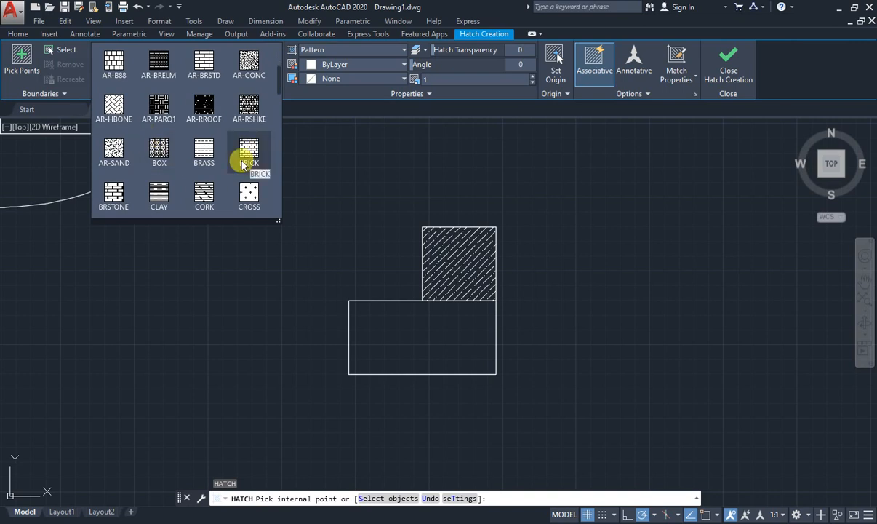
scroll(244, 165, down, 1)
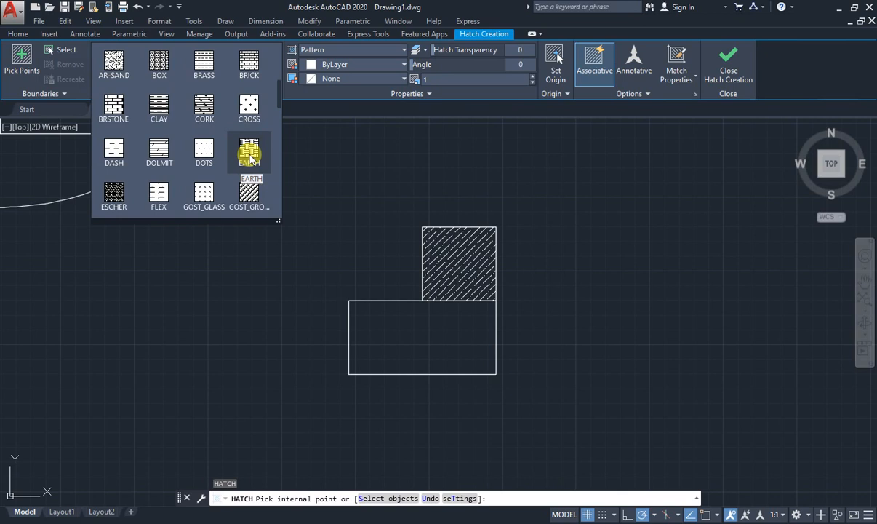
click(248, 154)
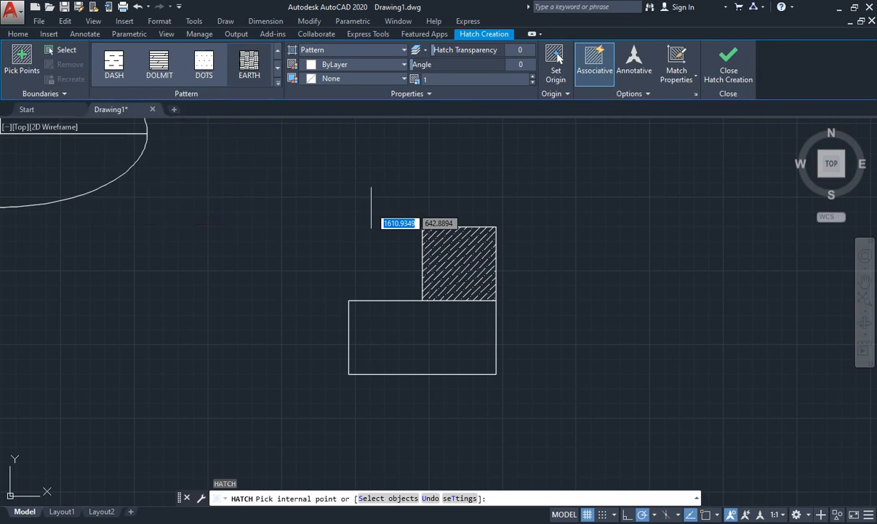
click(404, 335)
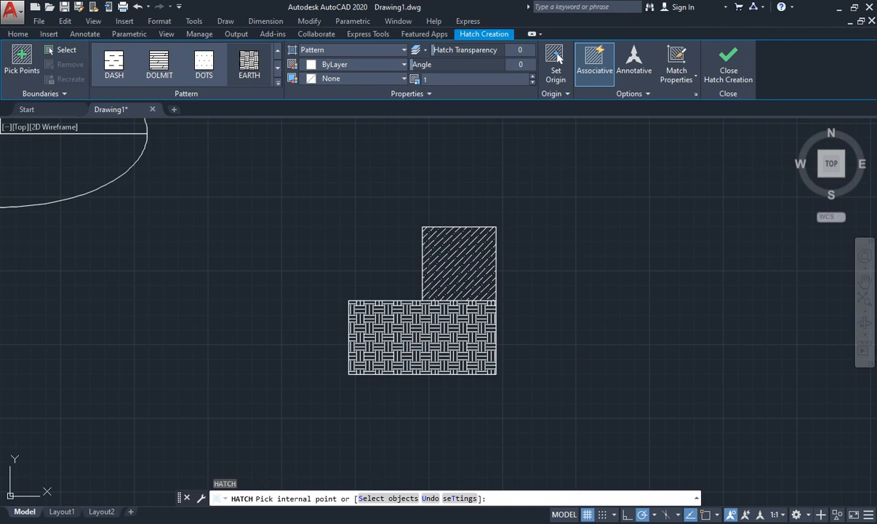
click(404, 336)
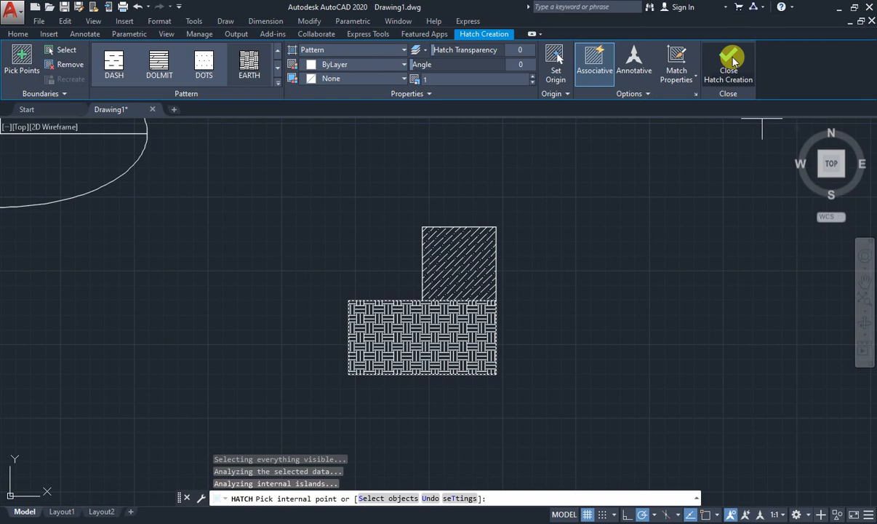
key(Escape)
key(Escape)
key(Escape)
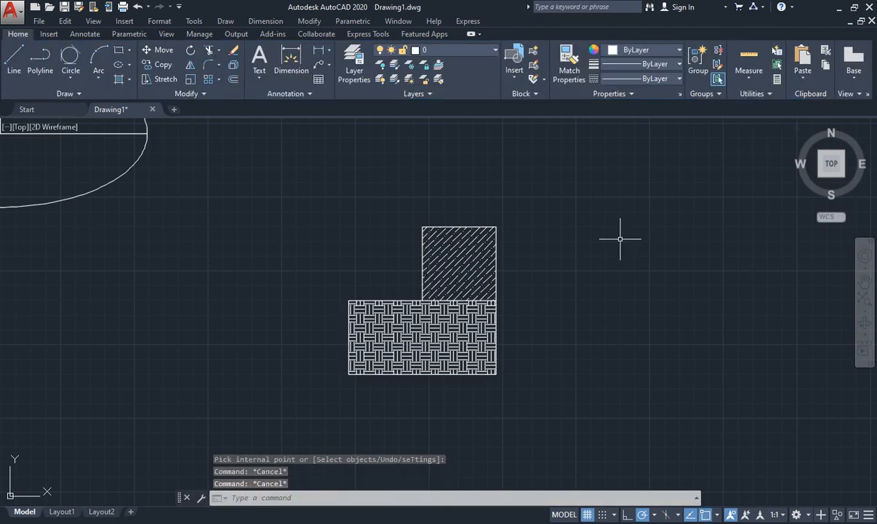
key(Escape)
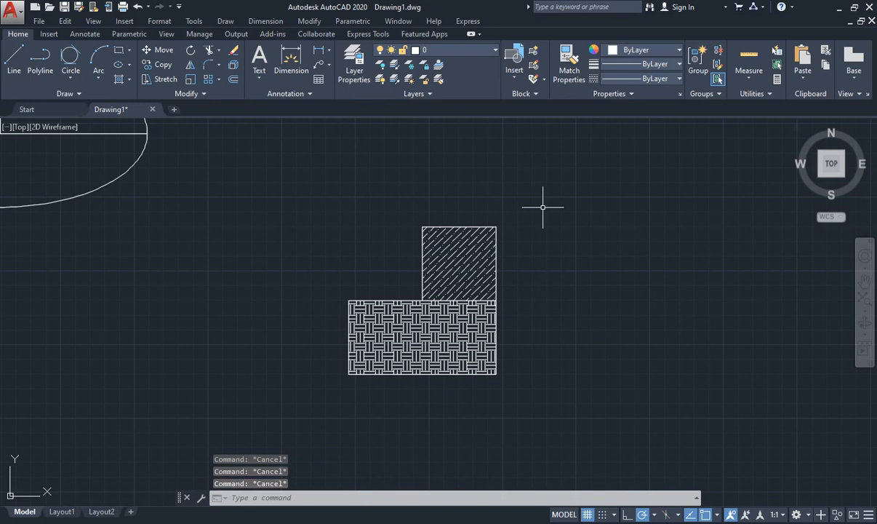